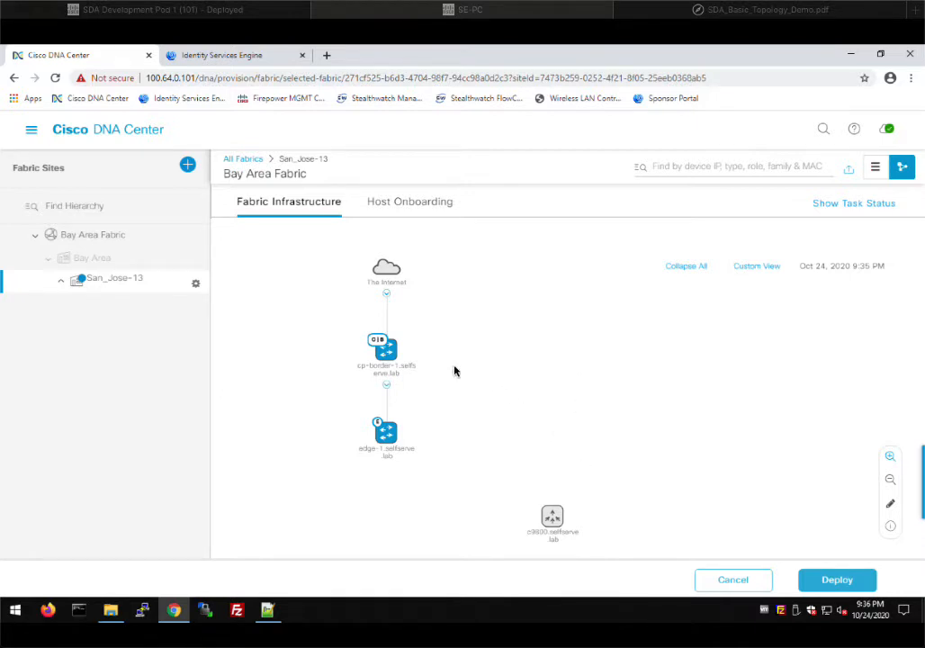
- Add c9800.selfserve.lab to the Bay Area fabric as a wireless device and deploy it now
click(554, 522)
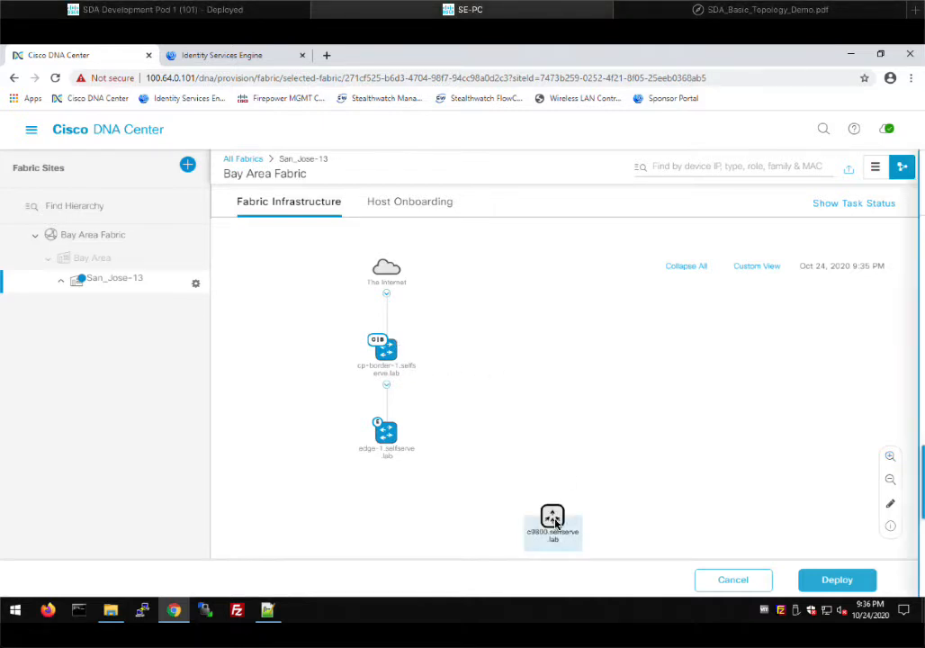
click(595, 384)
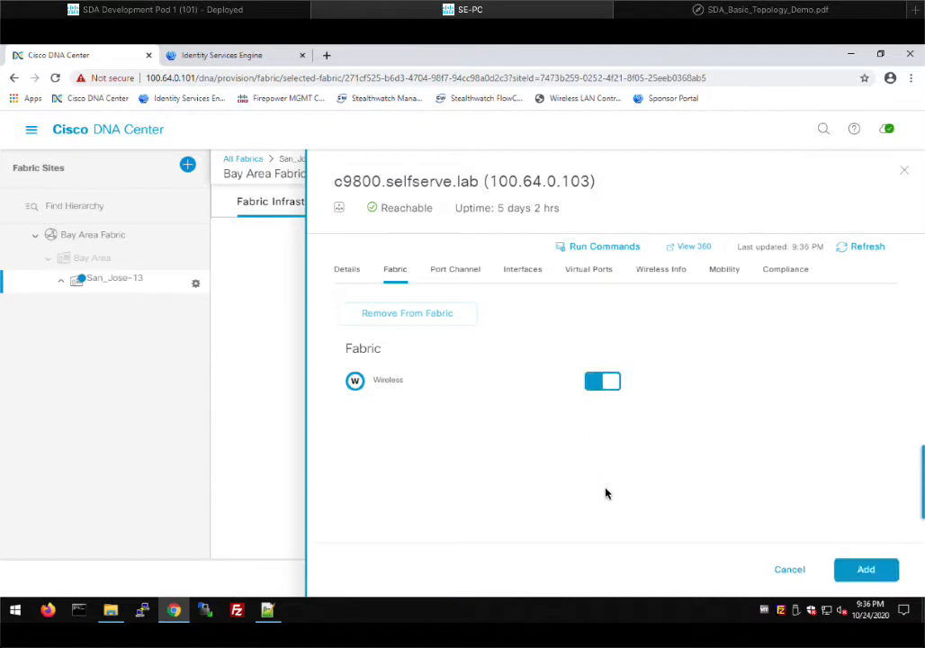
click(886, 574)
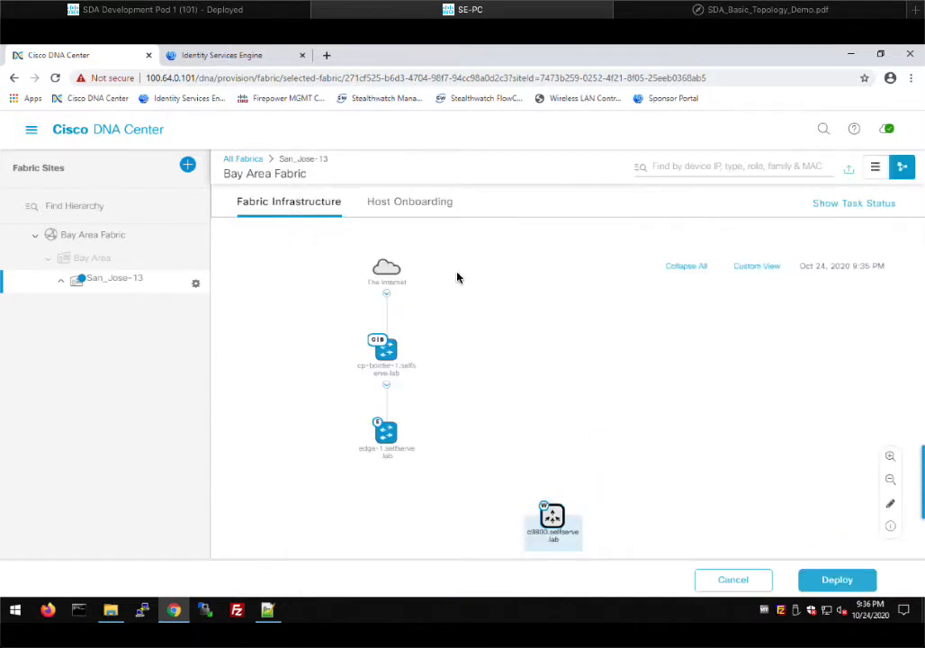
click(837, 584)
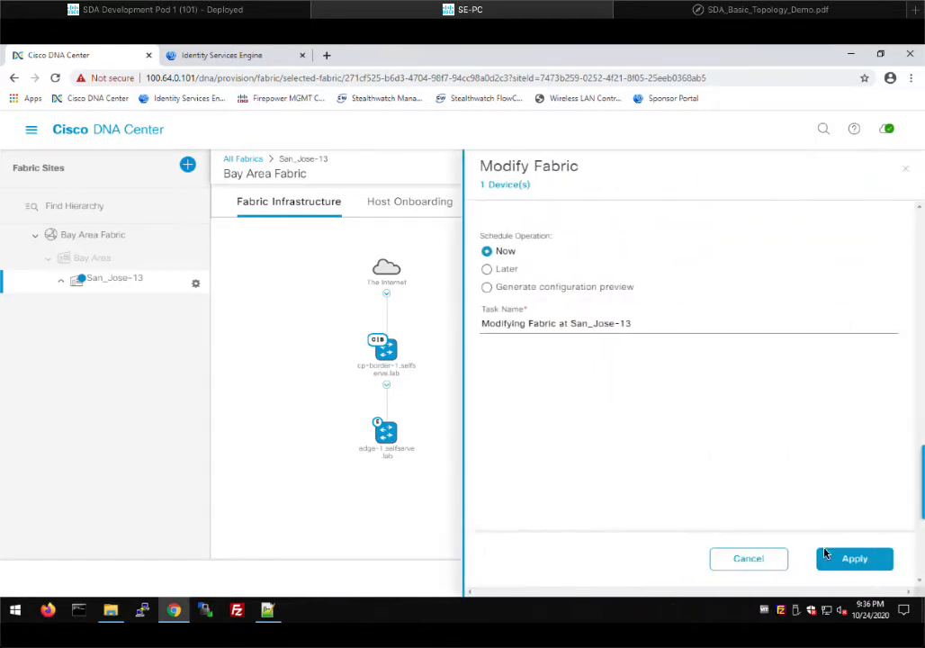
click(851, 560)
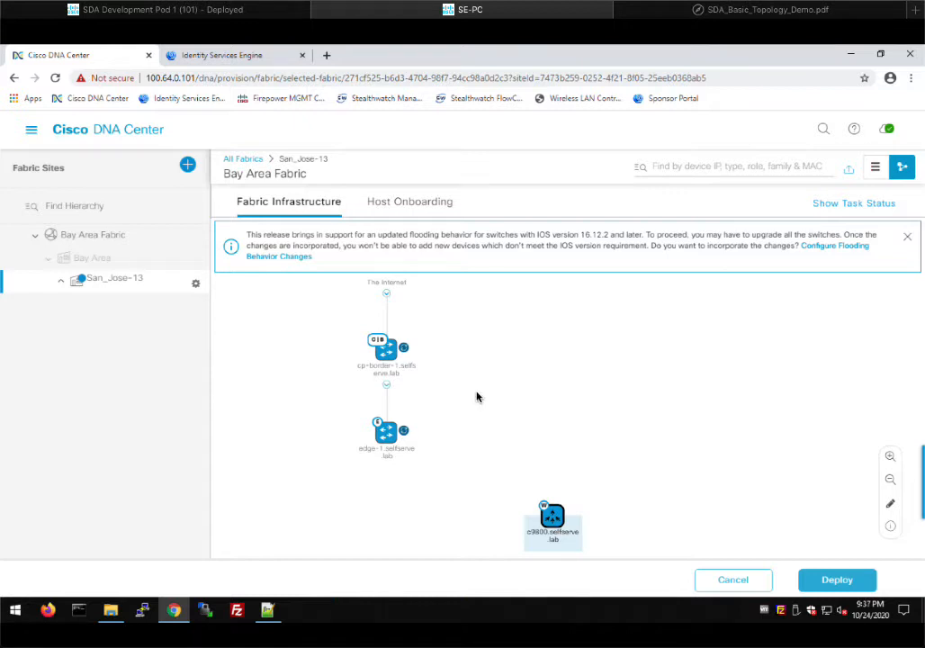
- Review cp-border-1's configuration and details, then show its EXTERNAL border with the GigabitEthernet1/0/2 handoff
click(383, 358)
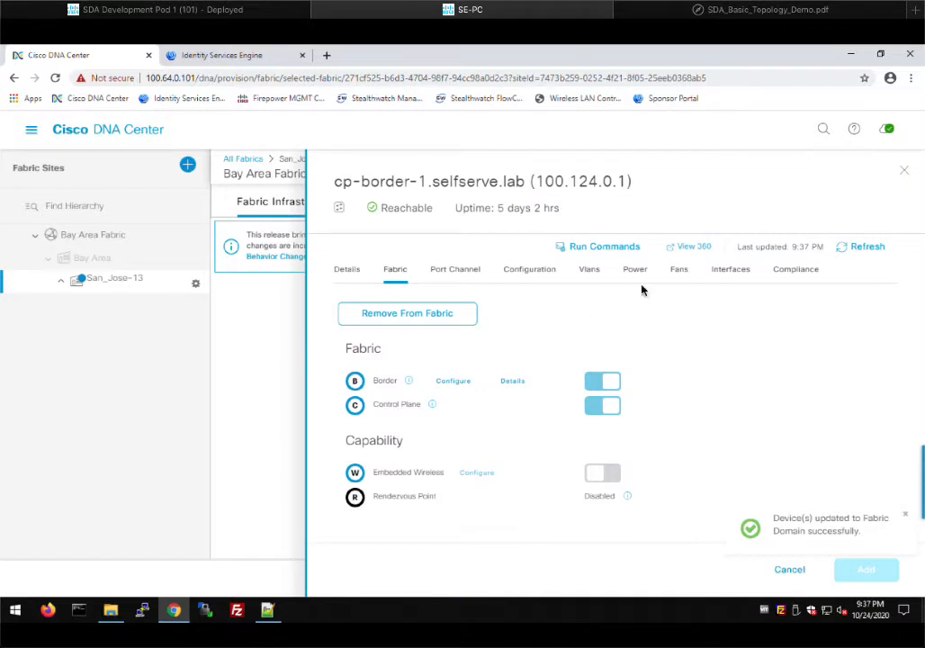
click(545, 275)
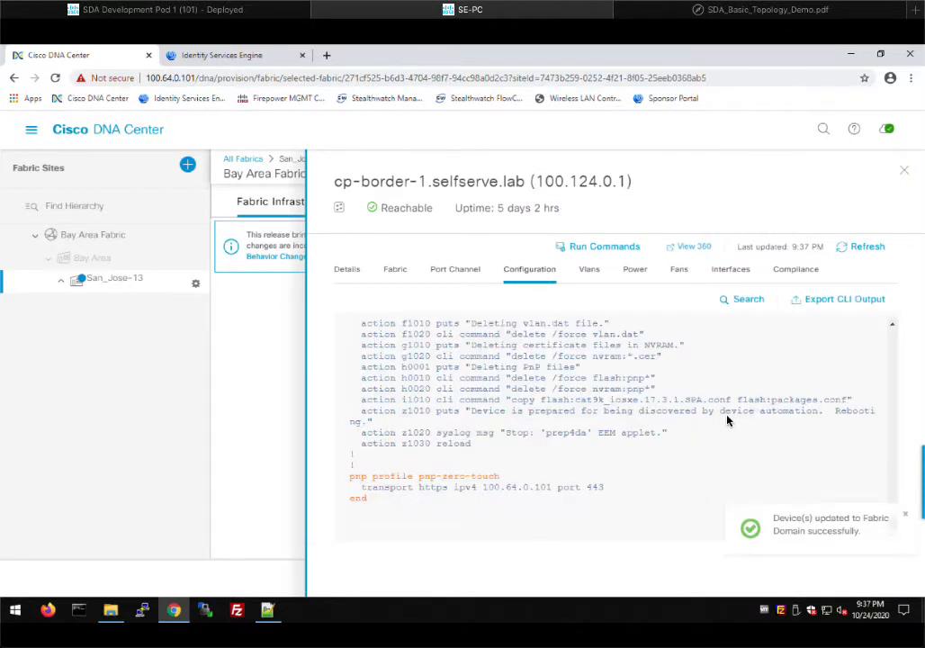
scroll(684, 445, up, 10)
scroll(680, 430, up, 10)
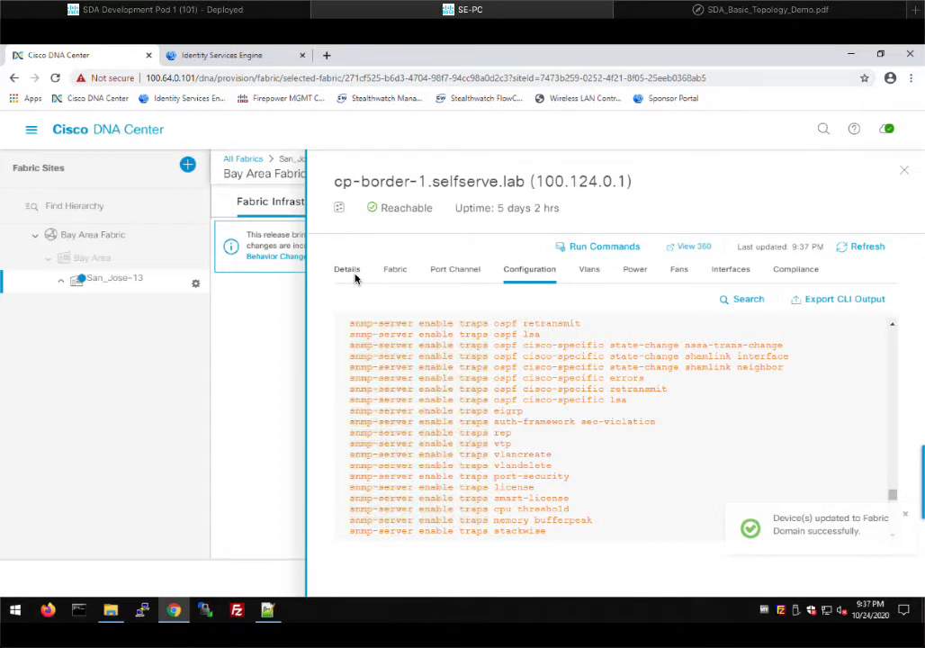
click(353, 274)
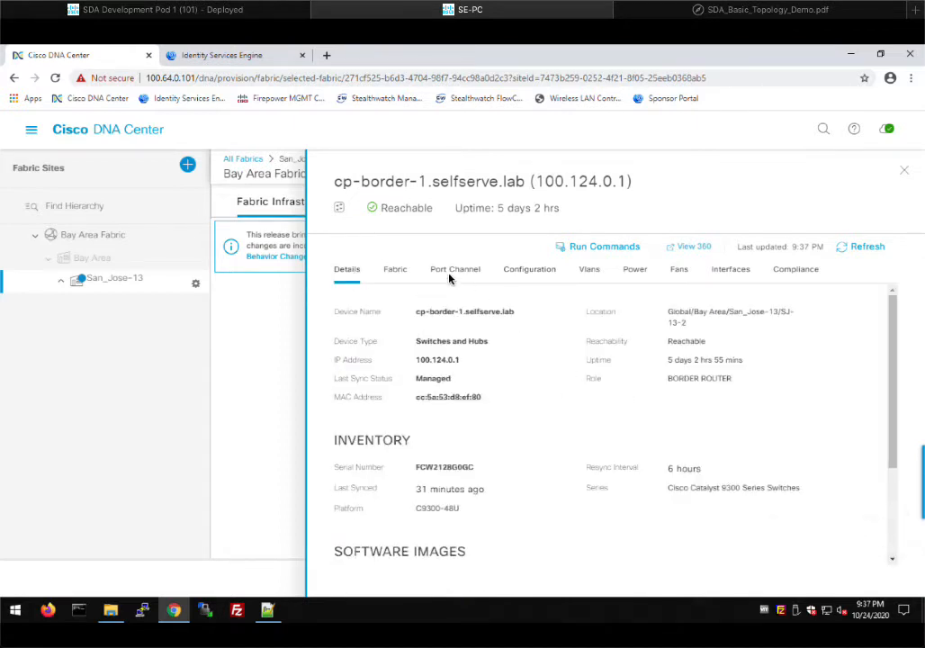
click(396, 270)
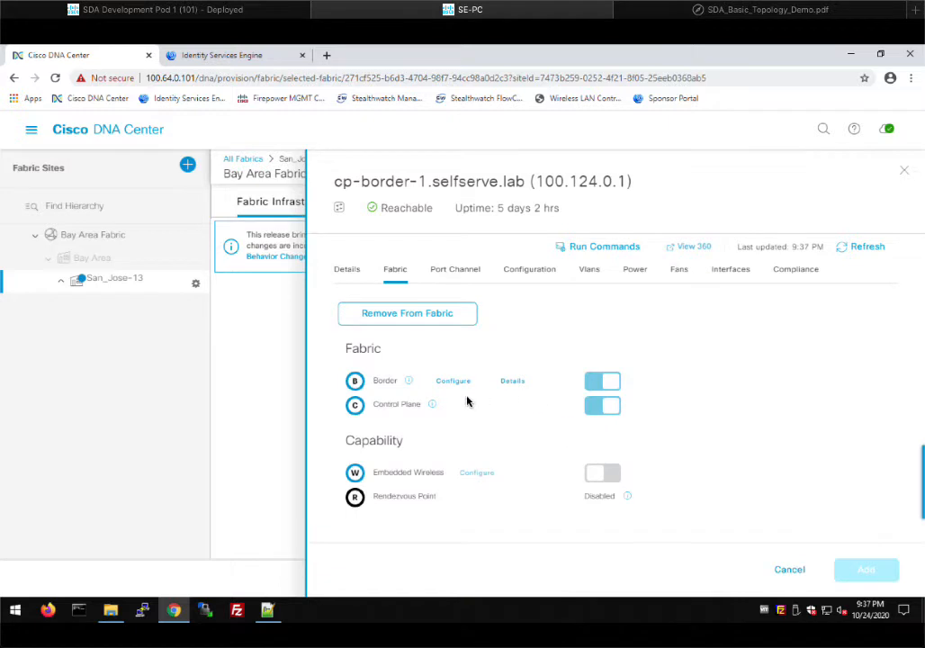
click(519, 384)
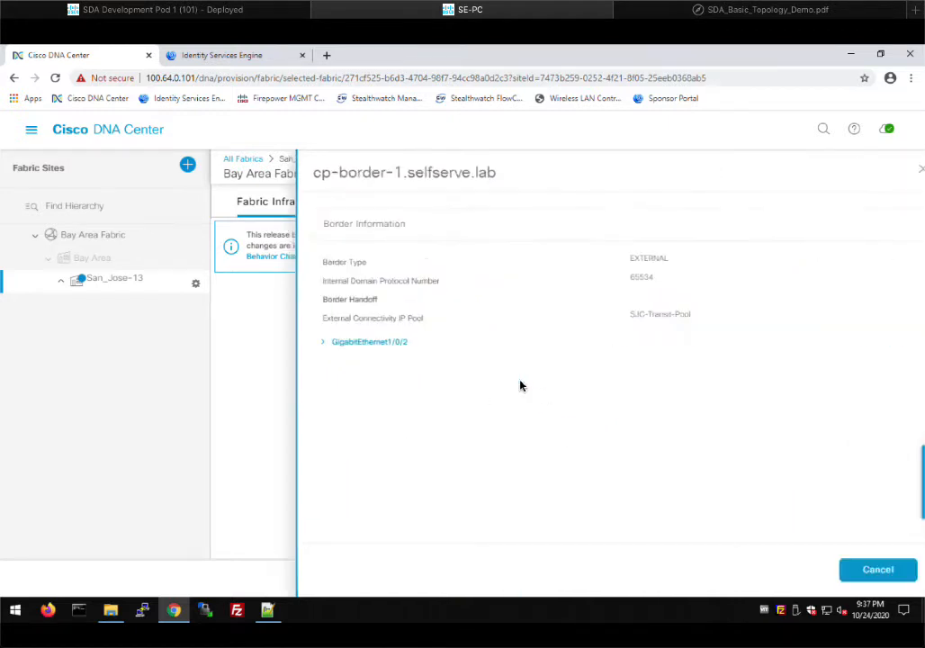
- Inspect the GigabitEthernet1/0/2 handoff VN table, then close the border information
click(307, 347)
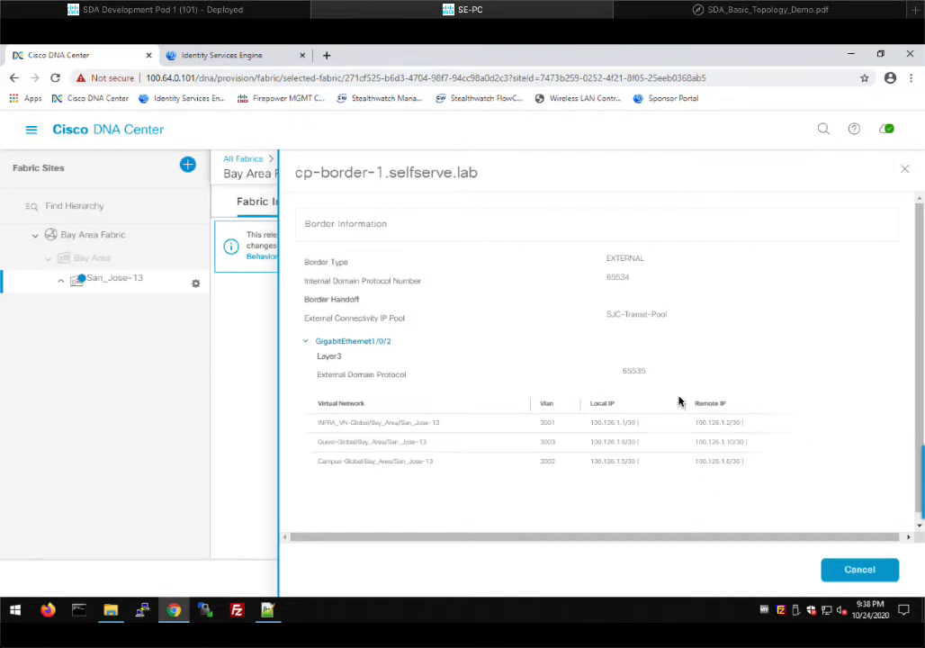
click(848, 576)
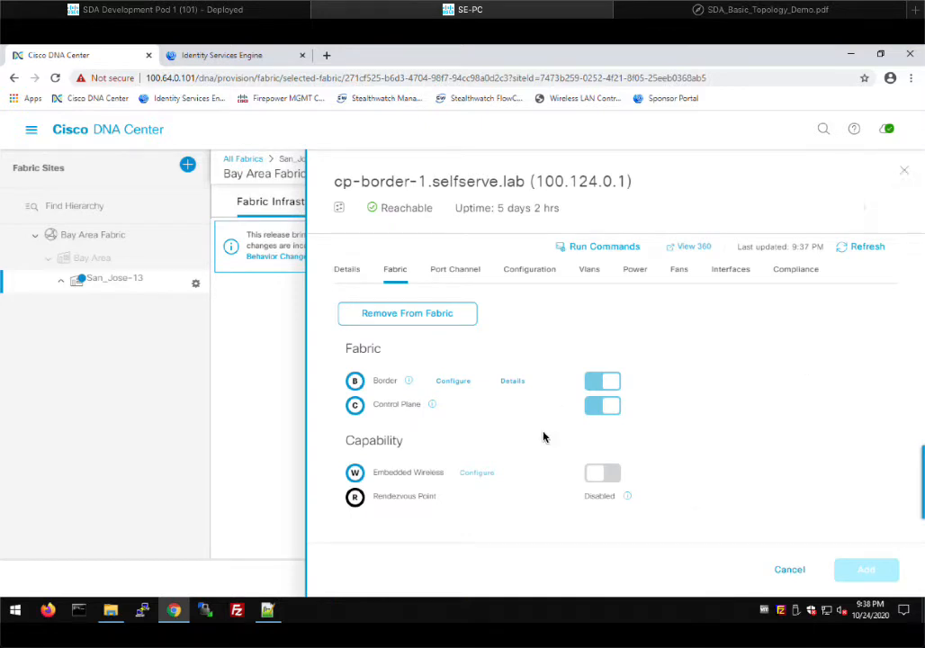
- Close cp-border-1's panel, dismiss the flooding notice, and go to San_Jose-13 Host Onboarding
click(904, 174)
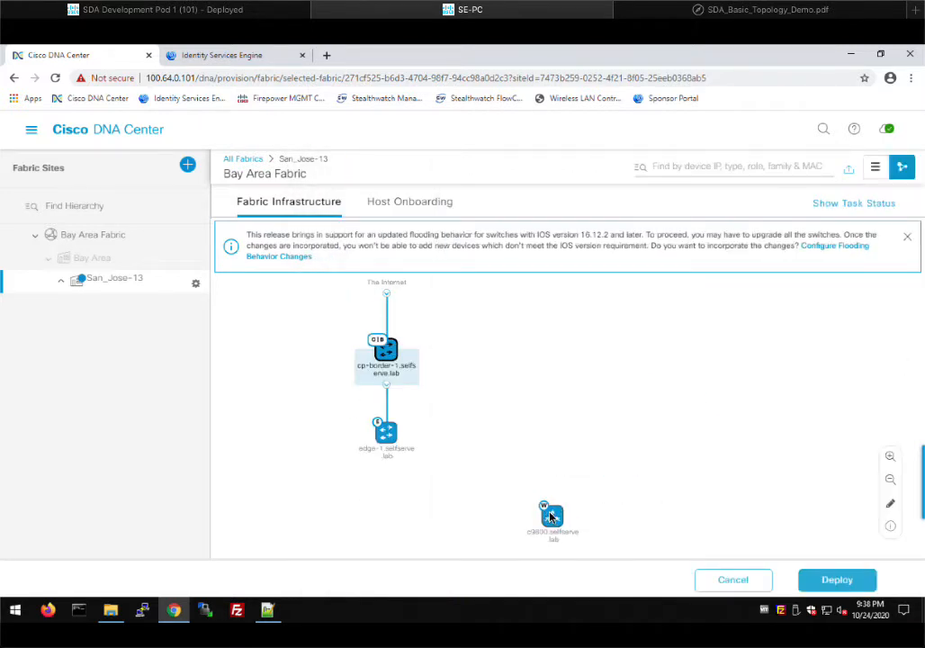
click(907, 238)
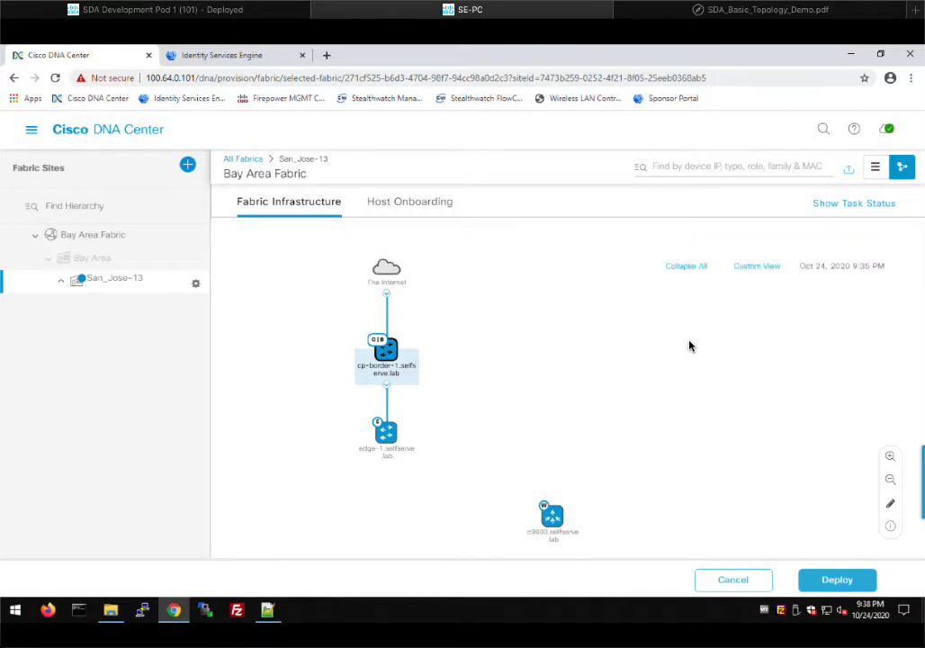
click(420, 204)
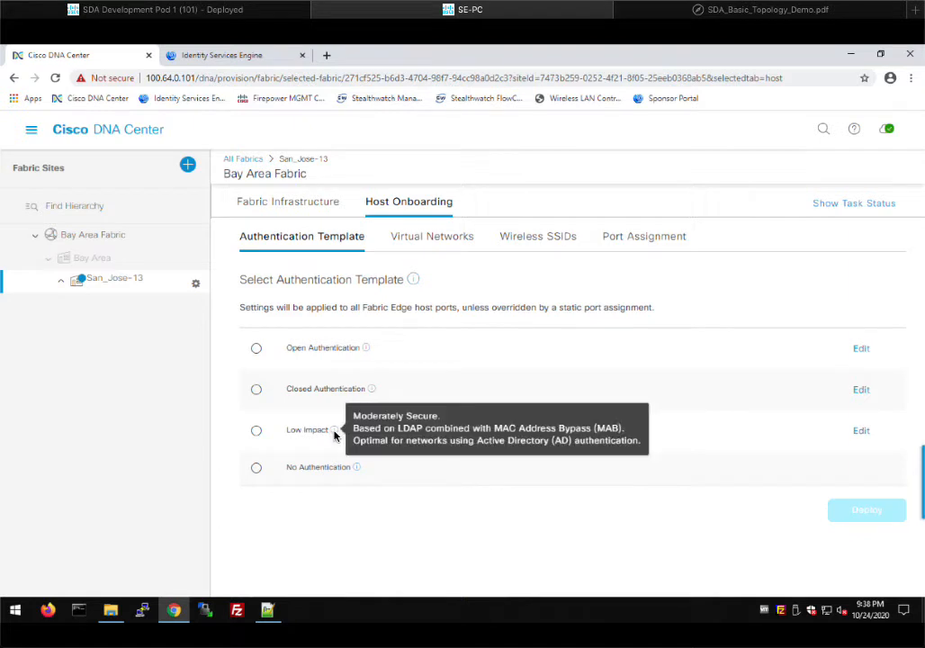
- Review the Closed Authentication 802.1x settings without changes and choose that template
mouse_move(373, 391)
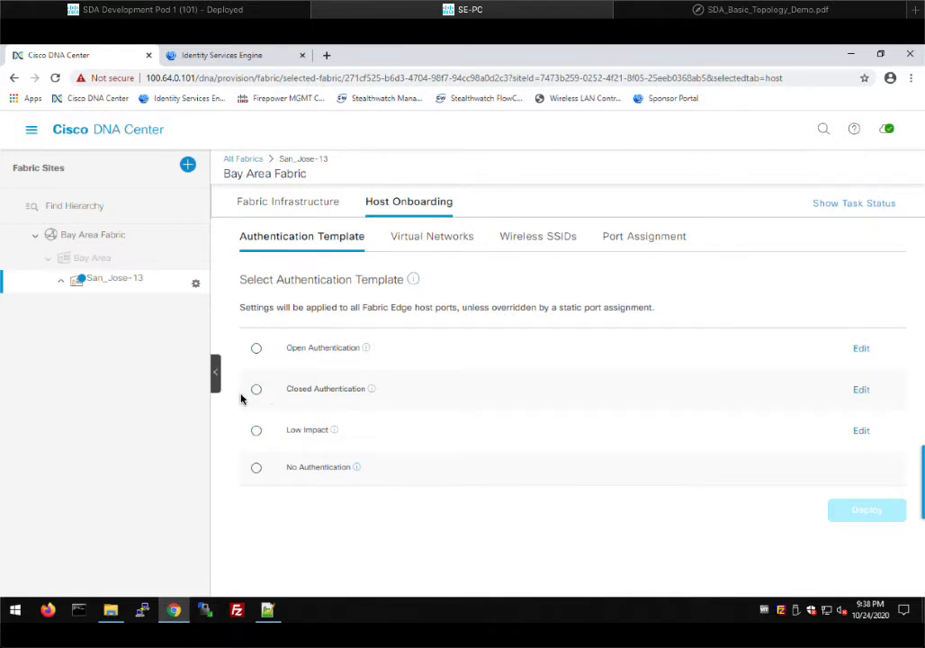
click(861, 390)
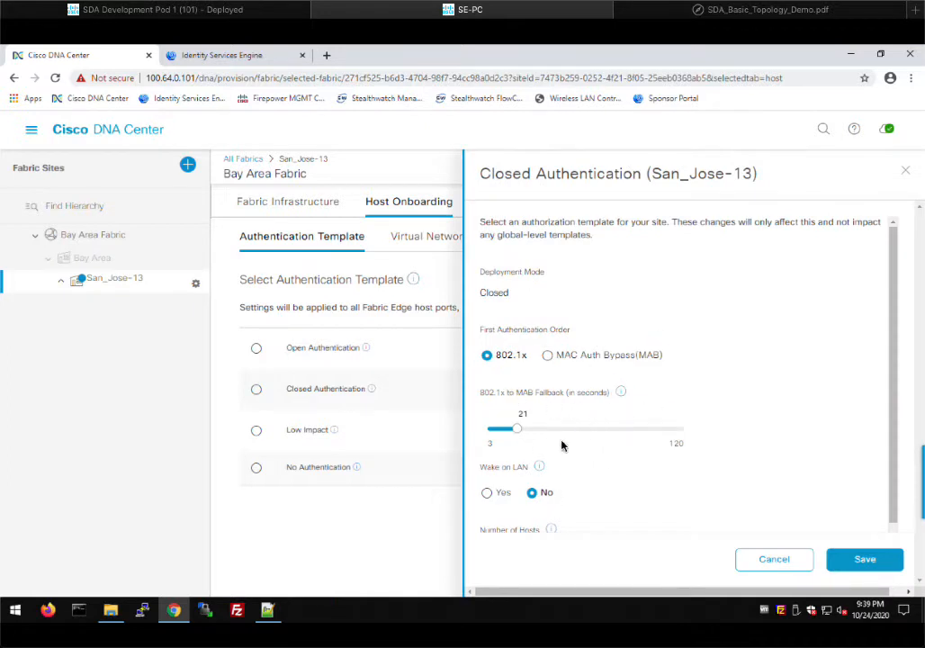
scroll(734, 428, down, 1)
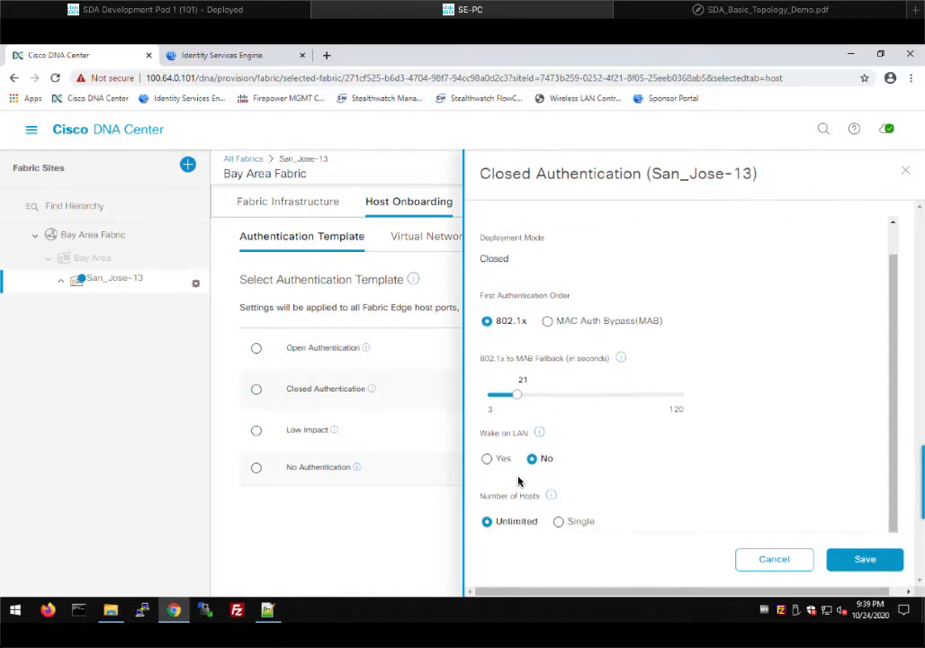
click(774, 560)
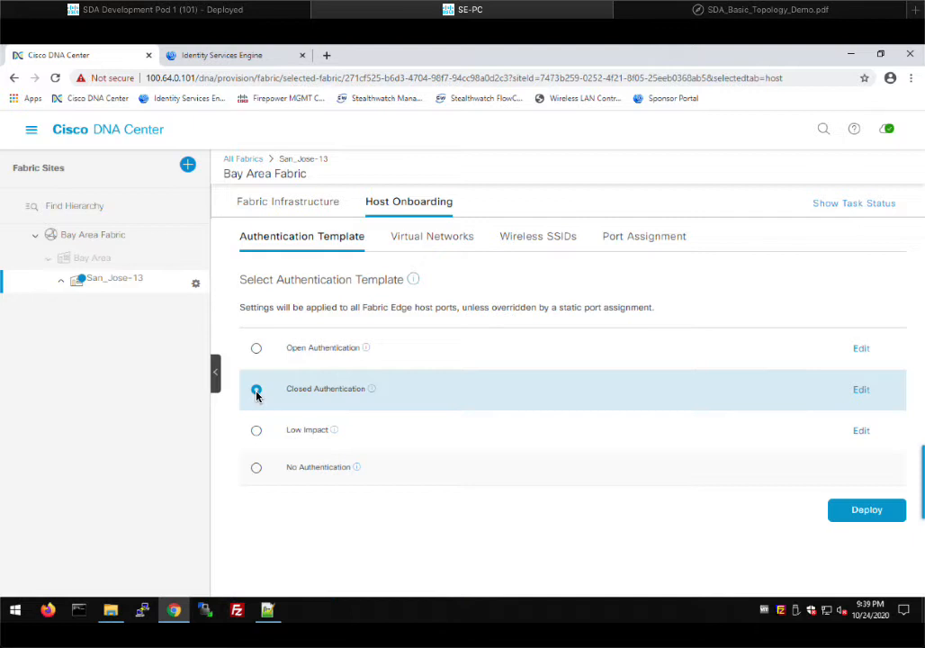
- Deploy Closed Authentication to the San_Jose-13 edge devices, scheduled Now
click(862, 509)
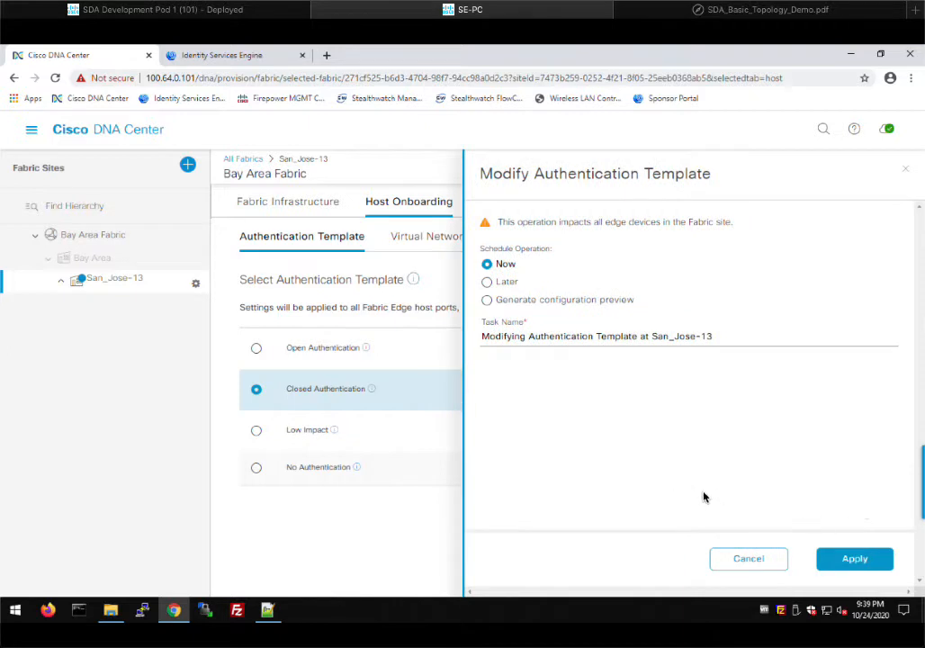
click(855, 559)
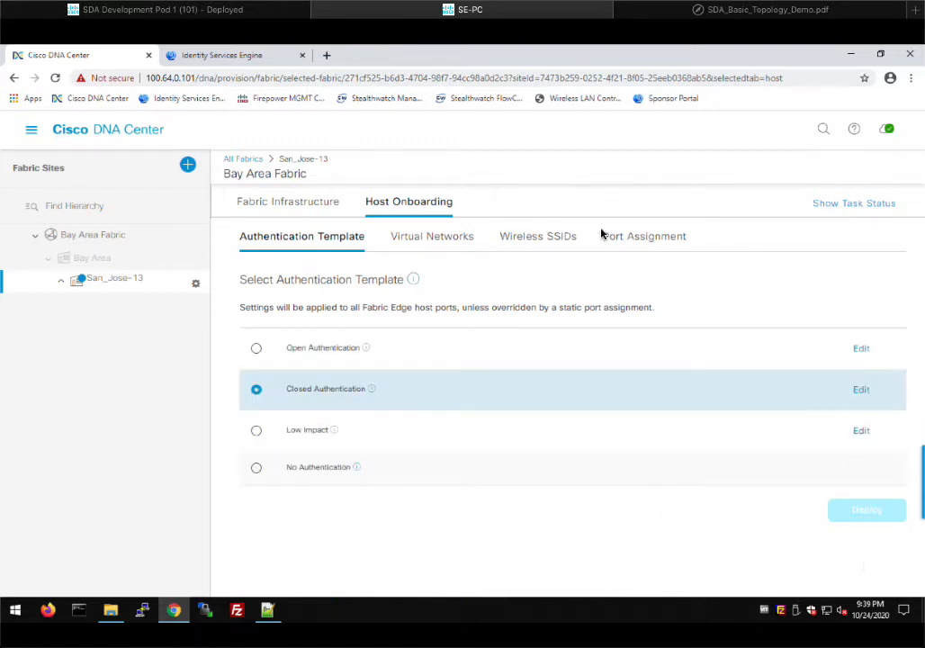
- Check edge-1's port assignments, then list the Campus, Guest and INFRA_VN virtual networks
click(638, 245)
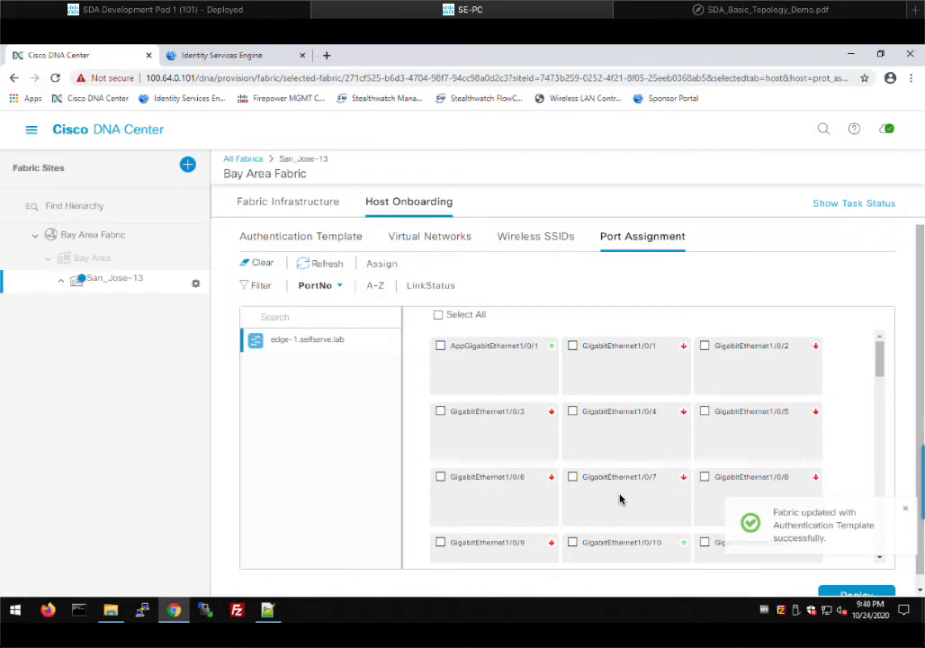
click(305, 237)
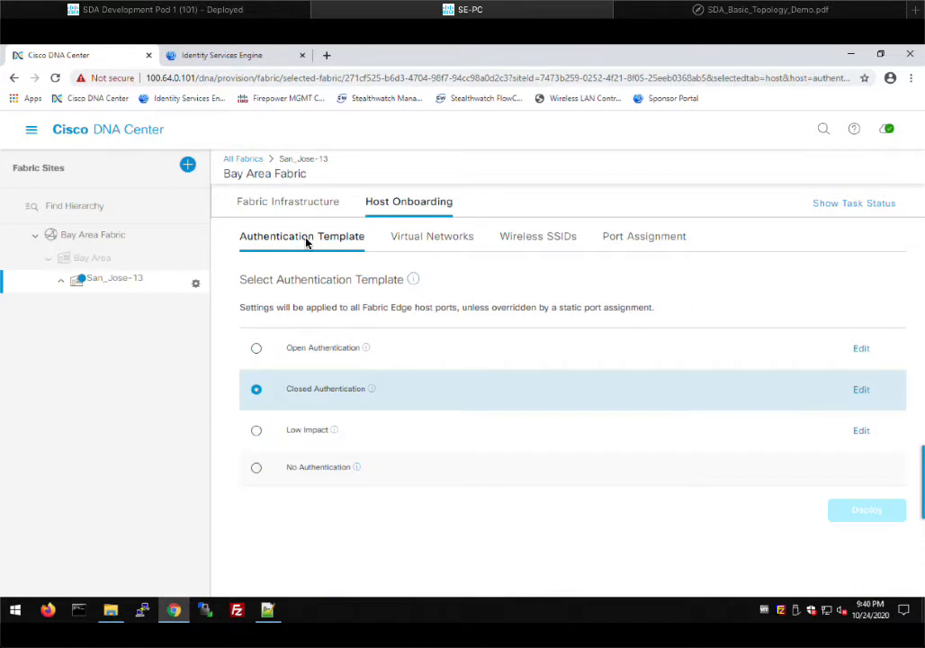
click(411, 248)
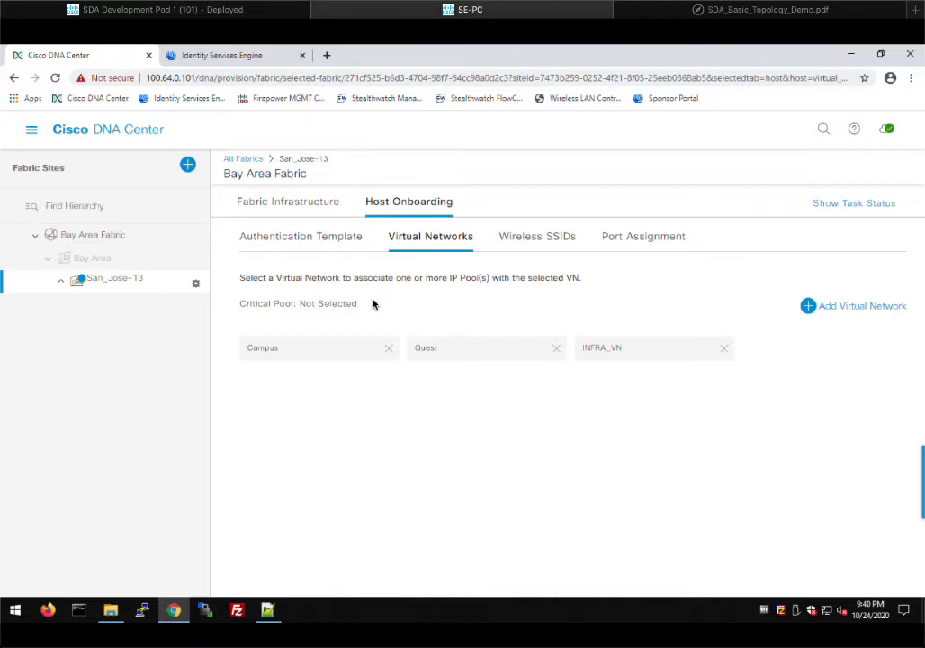
- Add SJC-Campus-Pool to the Campus network and trim its VLAN name to Campus
click(293, 352)
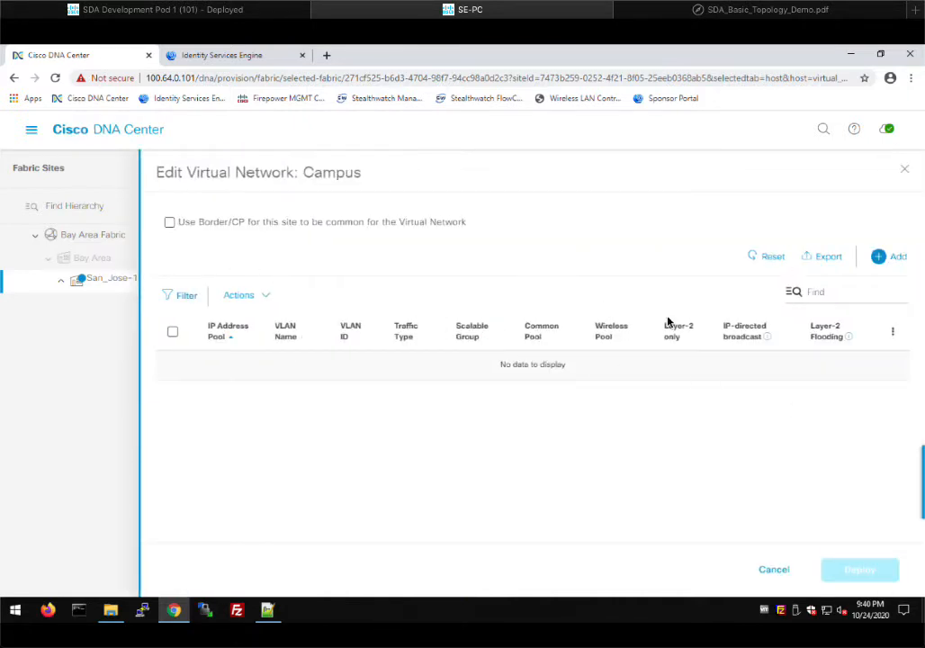
click(896, 259)
click(586, 315)
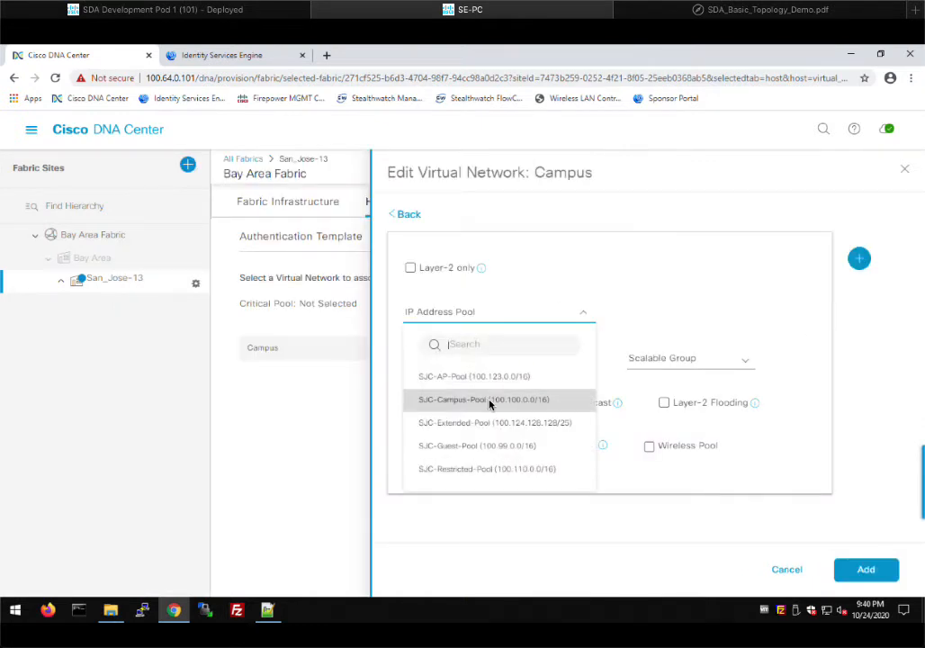
click(489, 402)
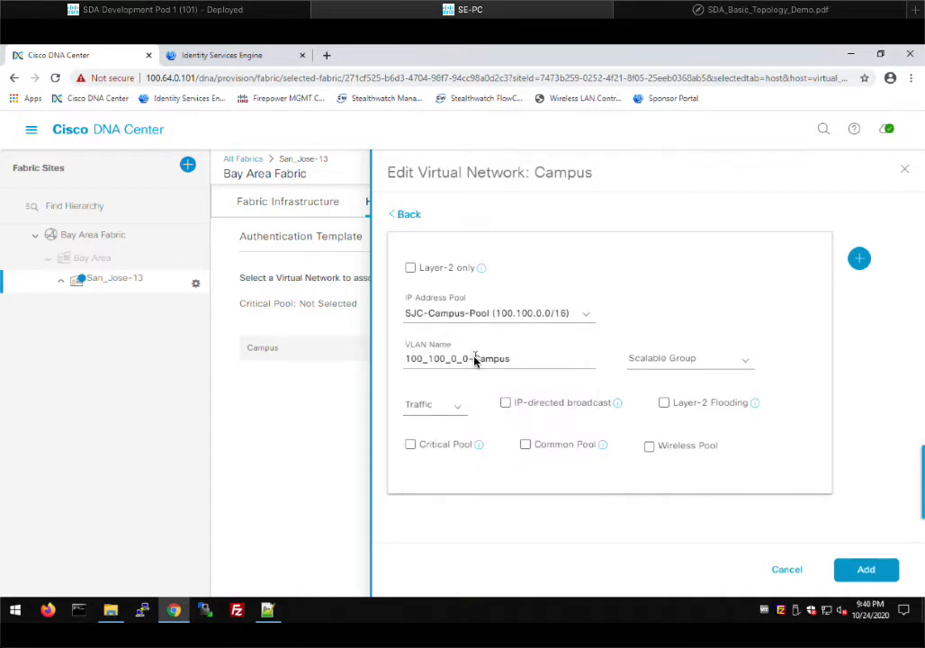
drag(475, 359, 378, 362)
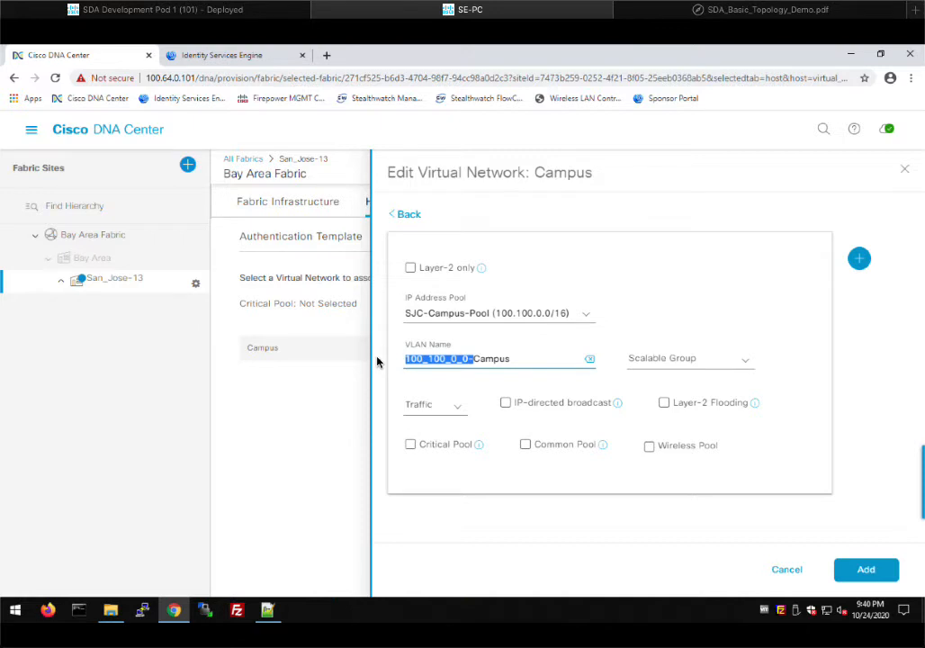
key(BackSpace)
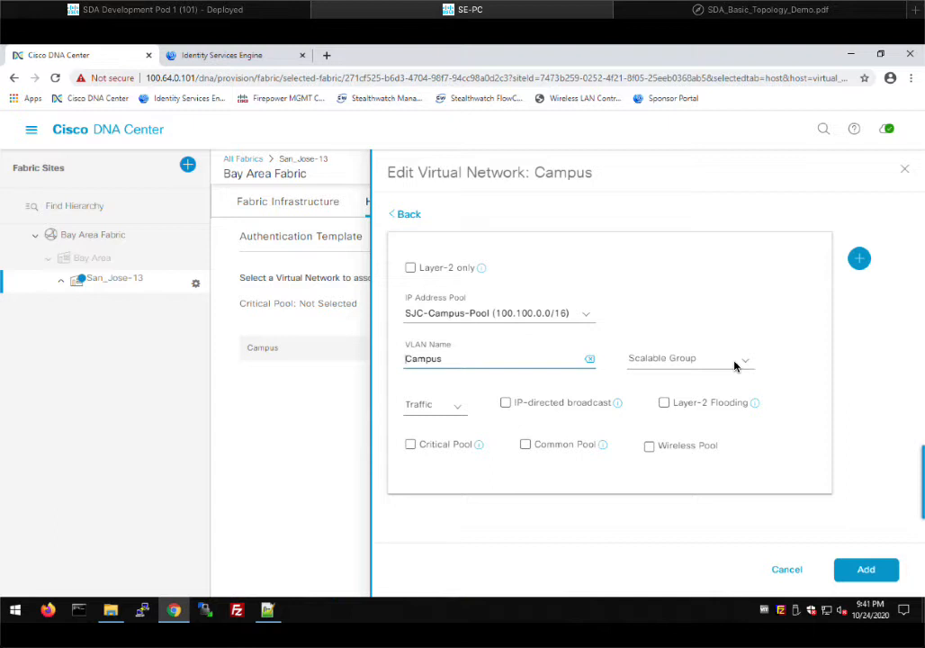
- Give the Campus pool Data traffic and Wireless Pool enabled, add it, and deploy now
click(455, 406)
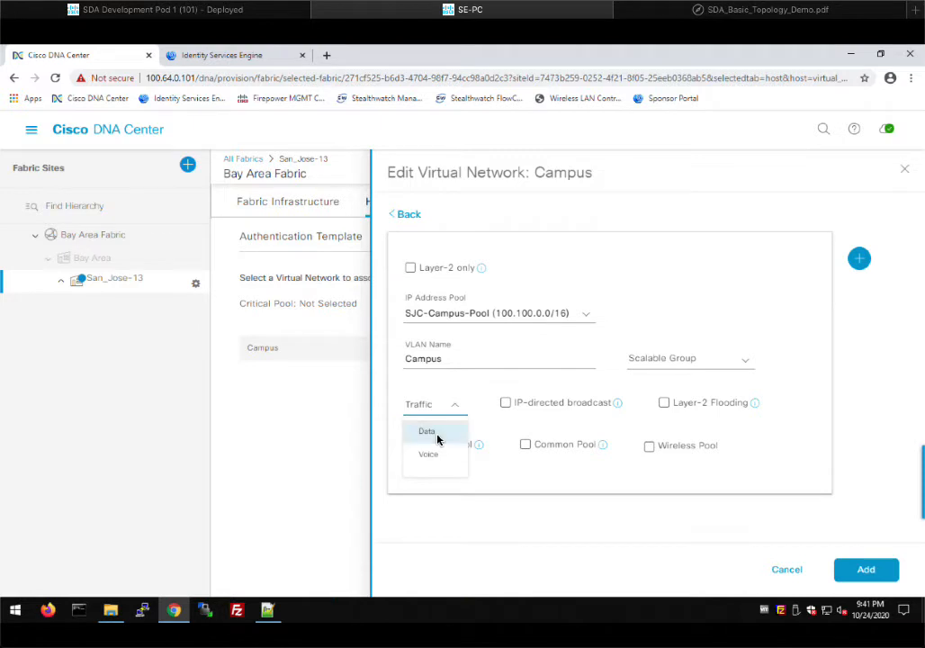
click(438, 438)
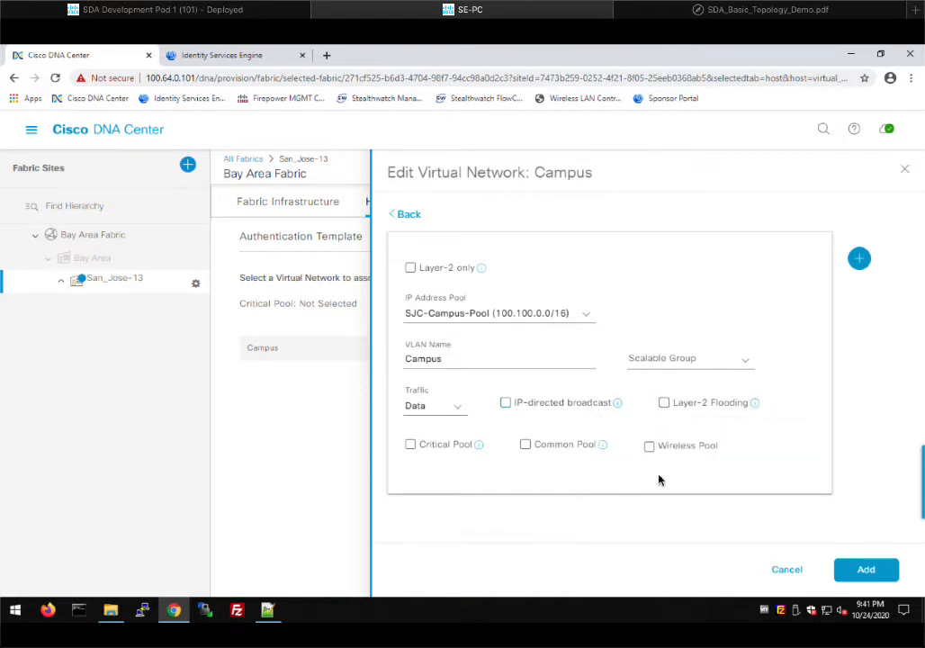
click(648, 448)
click(857, 570)
click(860, 570)
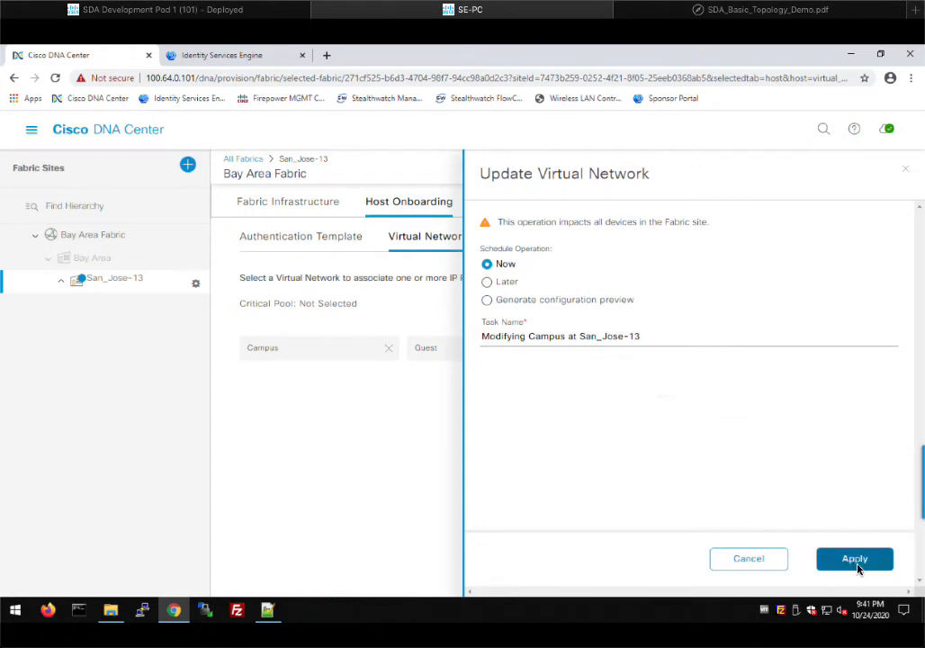
click(855, 565)
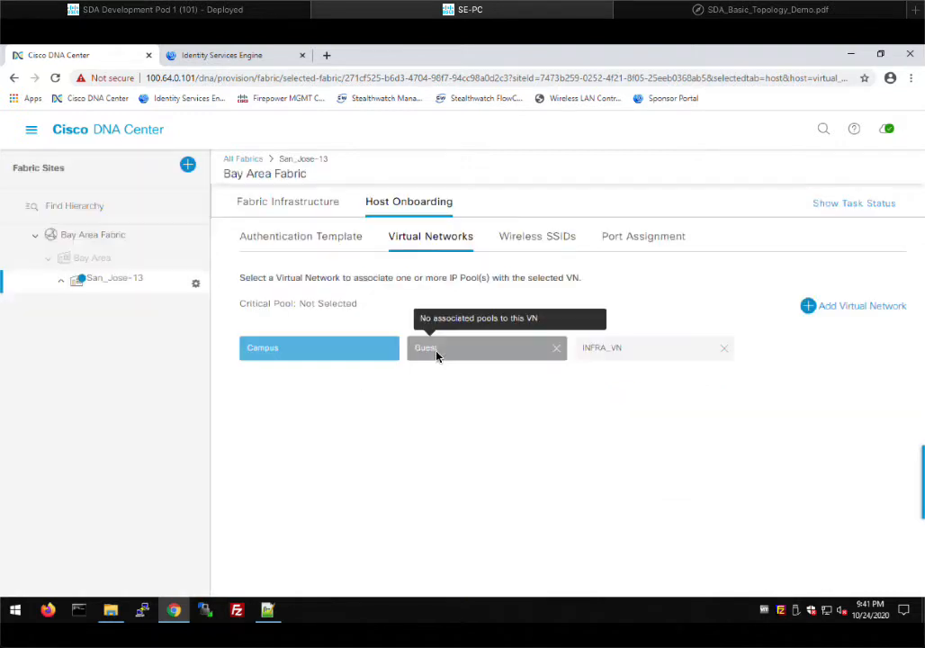
- Add SJC-Guest-Pool to the Guest network and trim its VLAN name to Guest
click(437, 356)
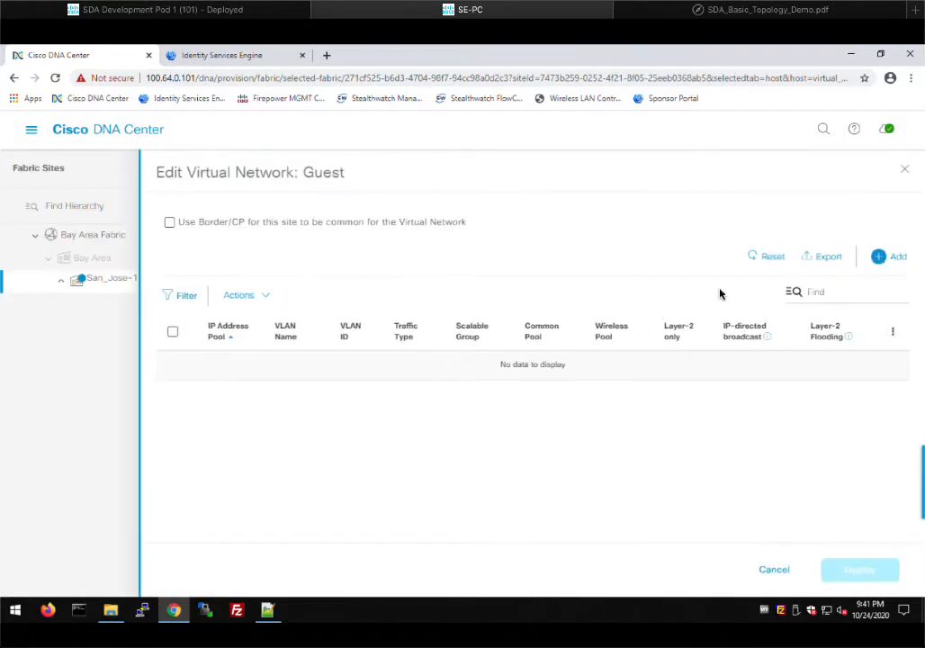
click(880, 257)
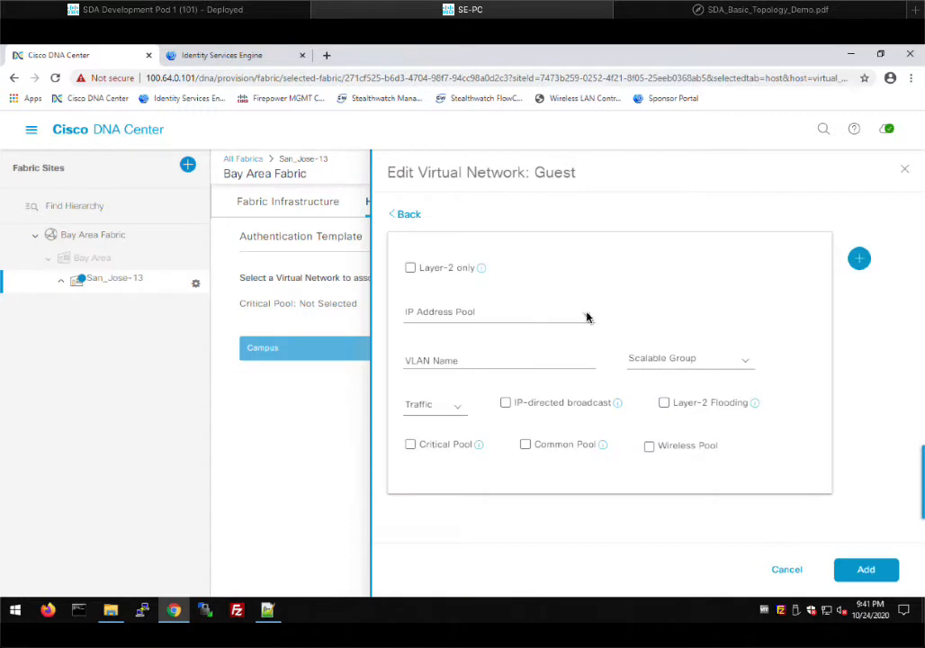
click(584, 313)
click(504, 423)
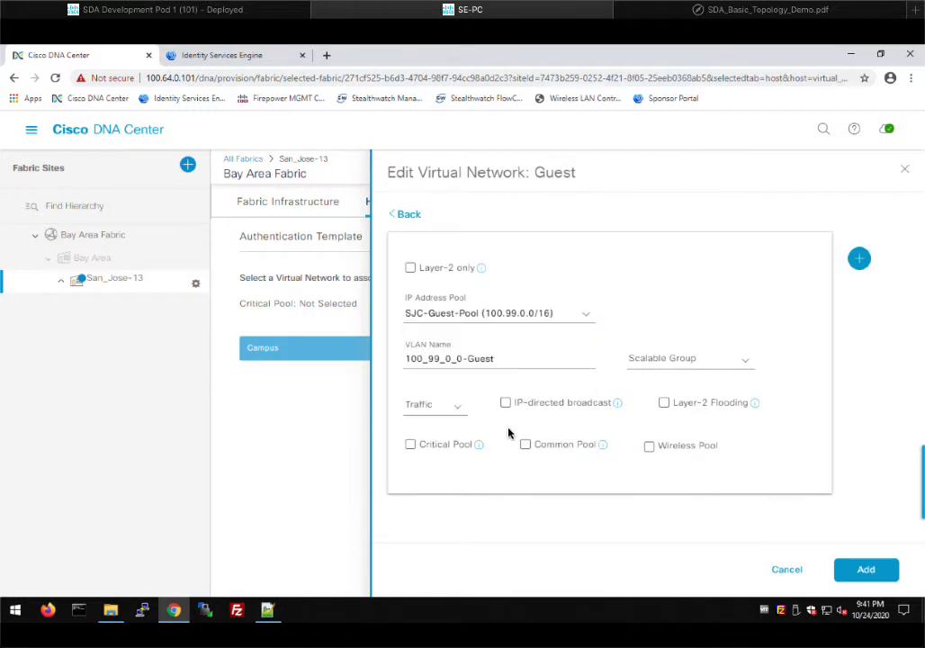
drag(468, 359, 373, 362)
key(BackSpace)
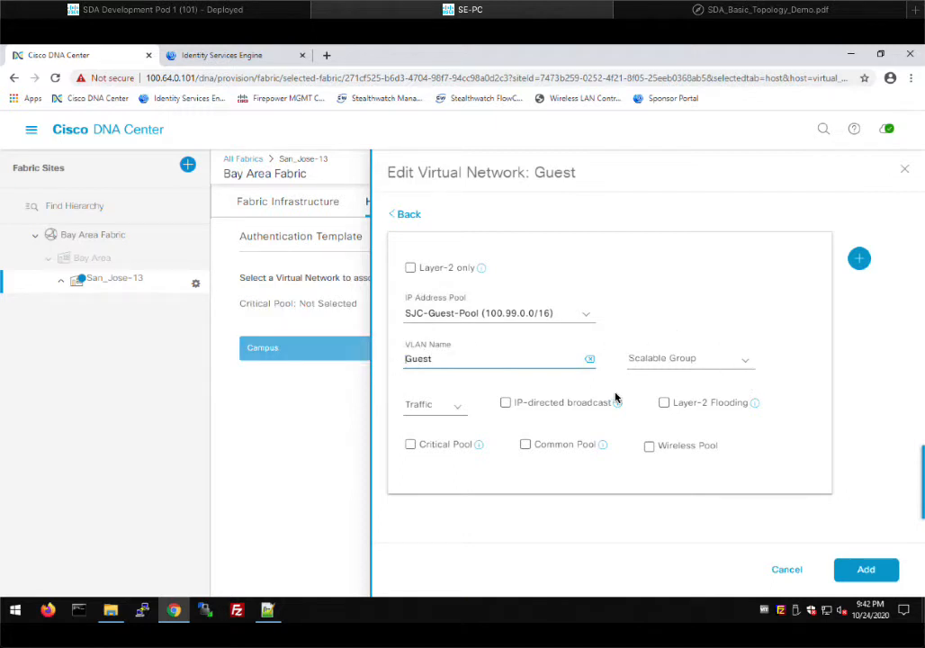
- Give the Guest pool Data traffic and Wireless Pool enabled, add it, and deploy now
click(453, 412)
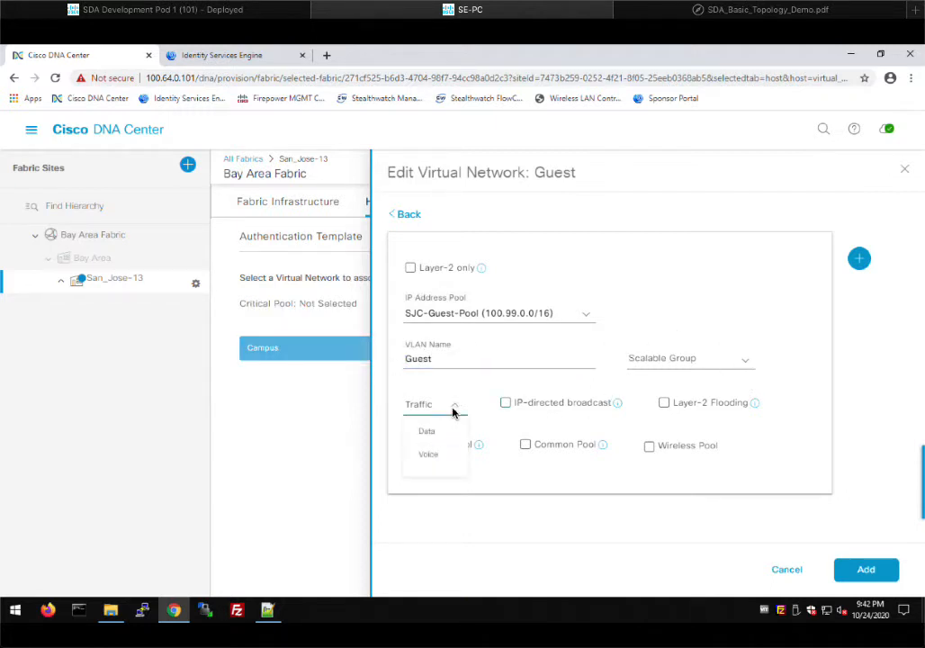
click(439, 438)
click(649, 446)
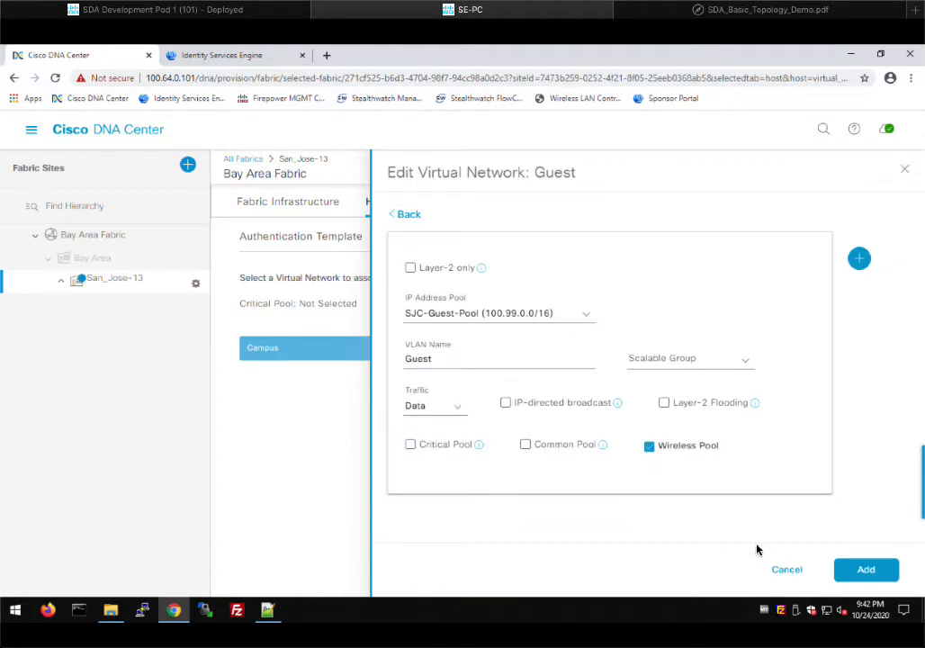
click(855, 571)
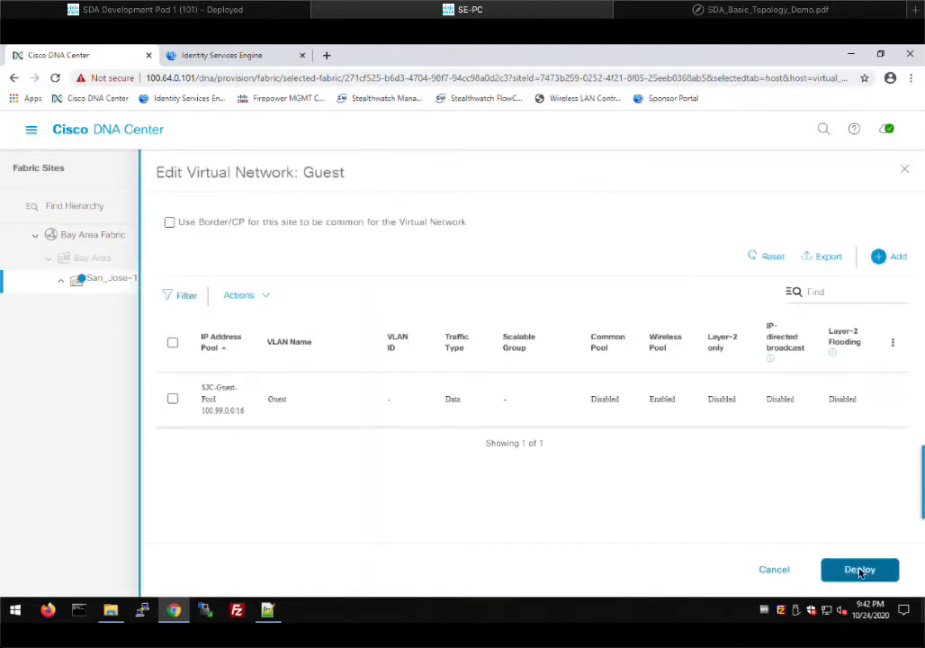
click(859, 568)
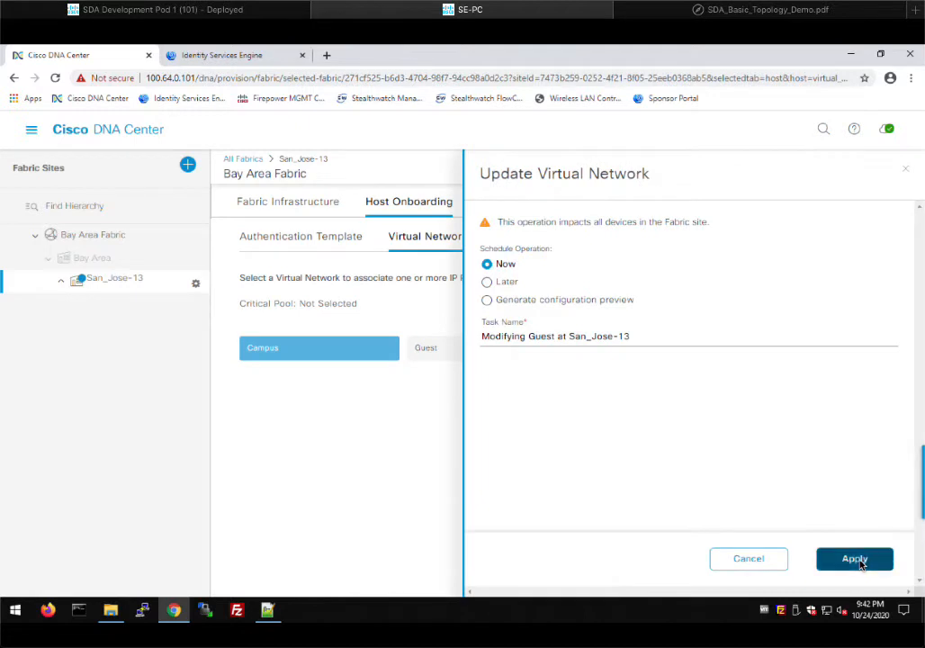
click(851, 557)
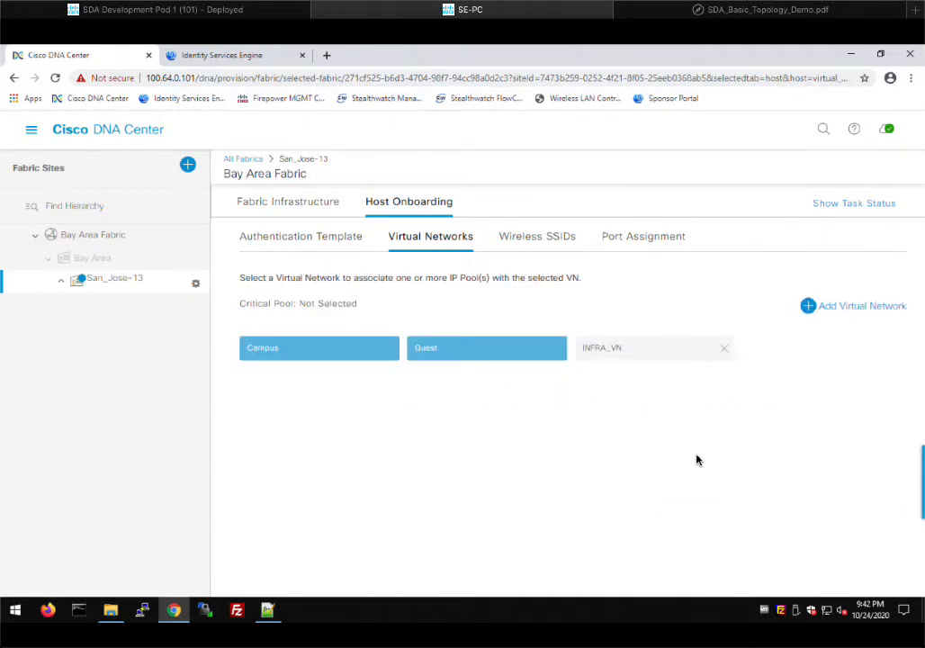
- Add SJC-AP-Pool to INFRA_VN as an AP pool with VLAN name AP_VLAN and deploy it now
click(597, 352)
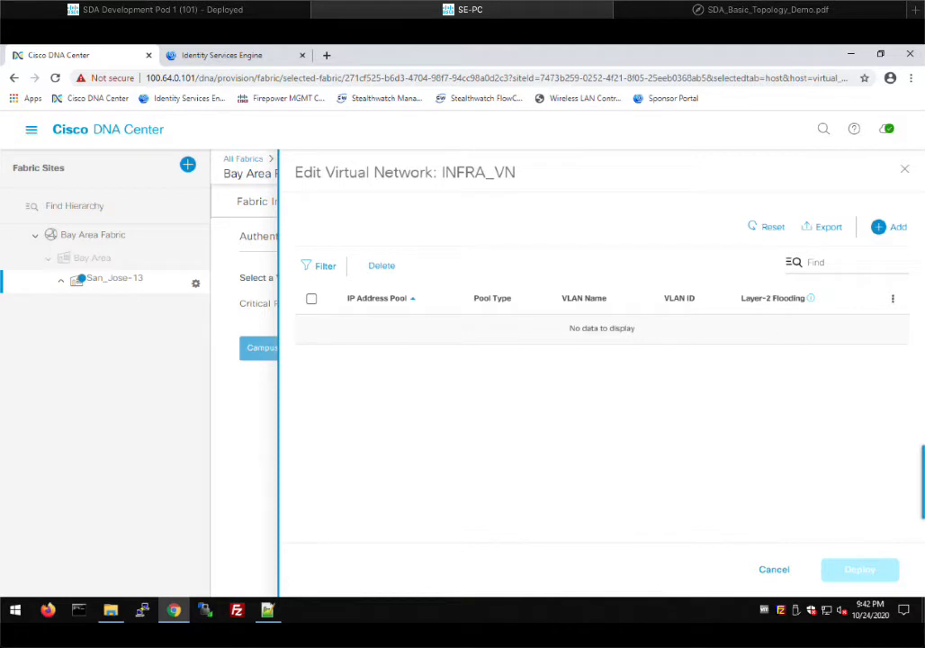
click(897, 227)
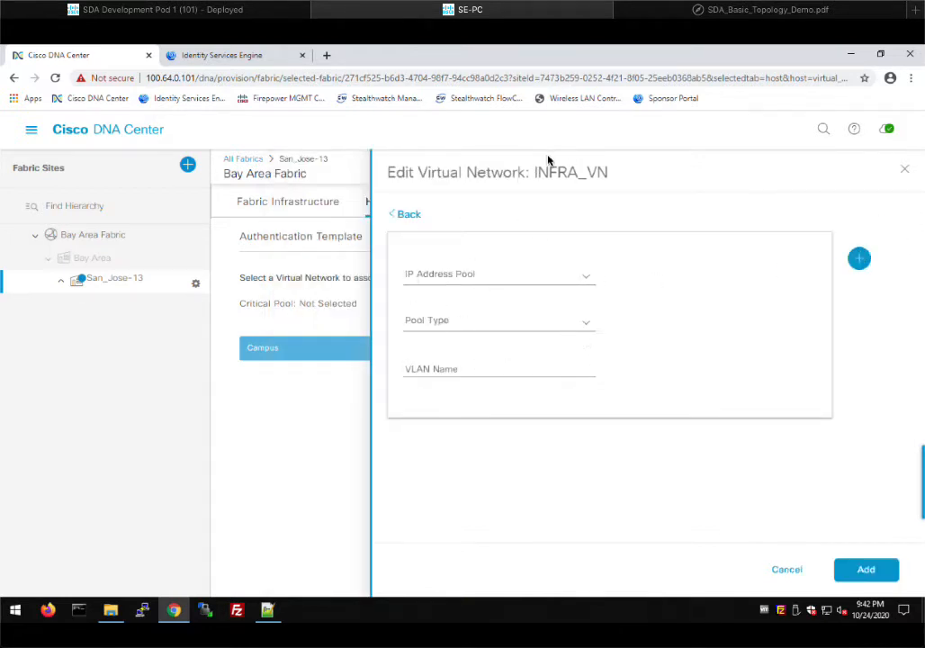
click(589, 280)
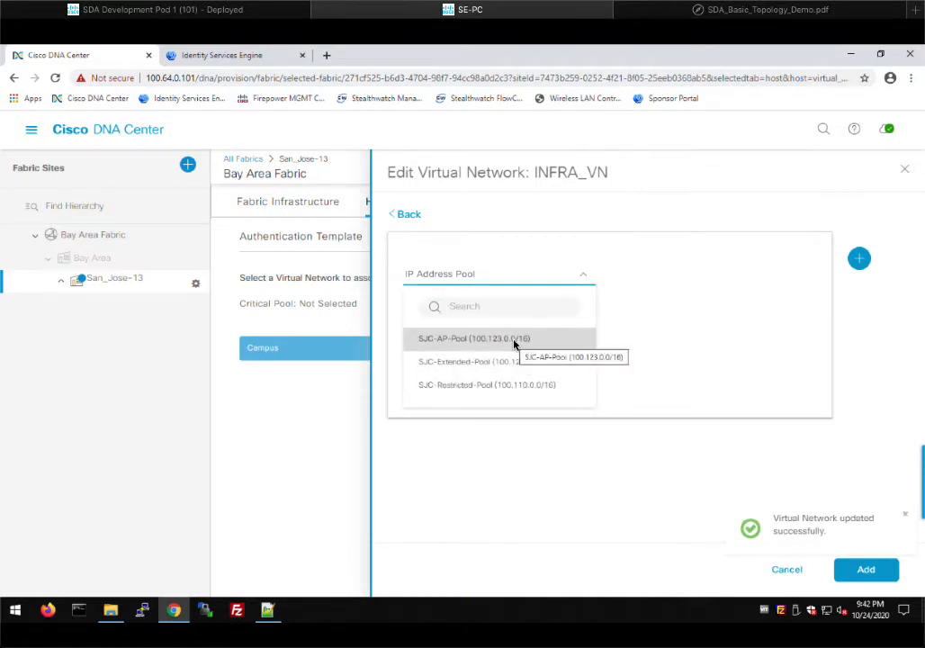
click(508, 339)
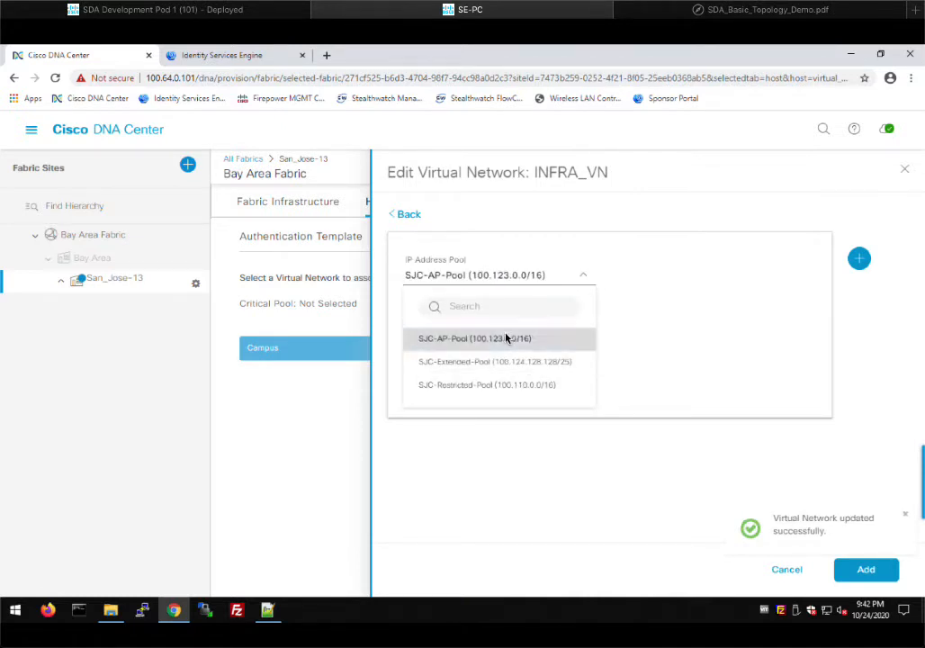
click(583, 323)
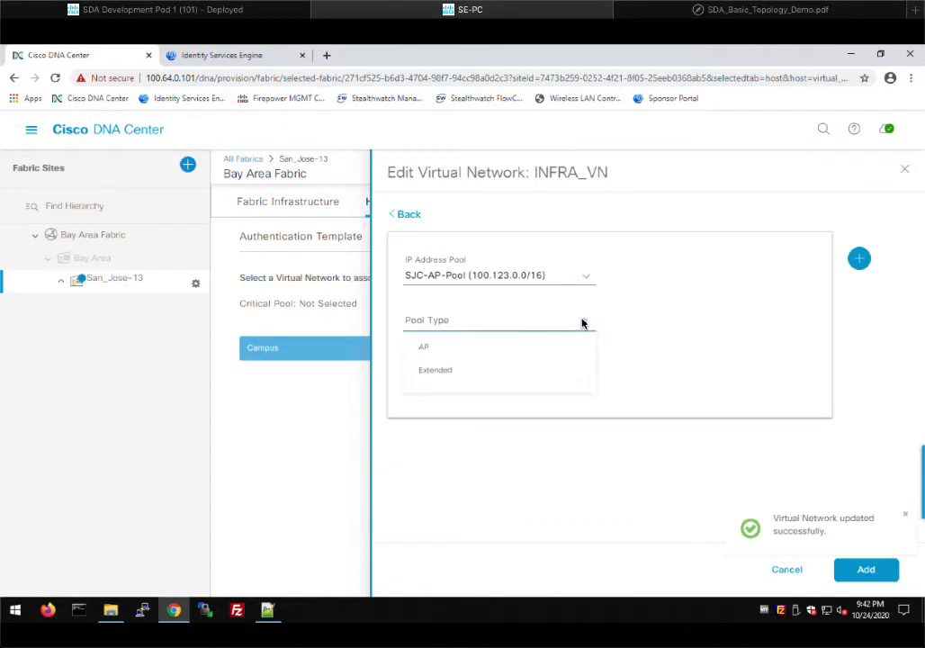
click(465, 357)
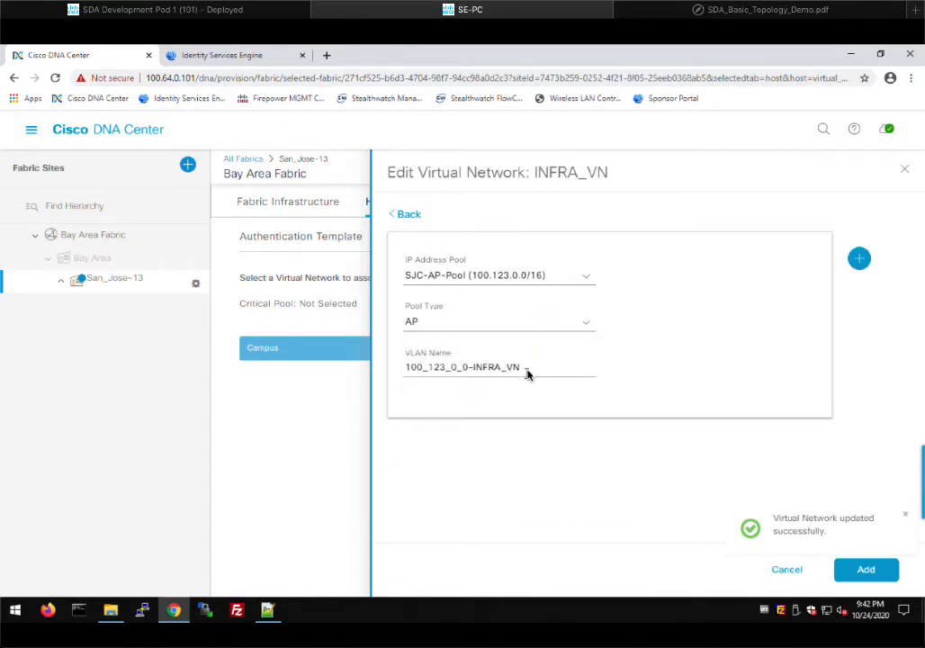
triple_click(494, 369)
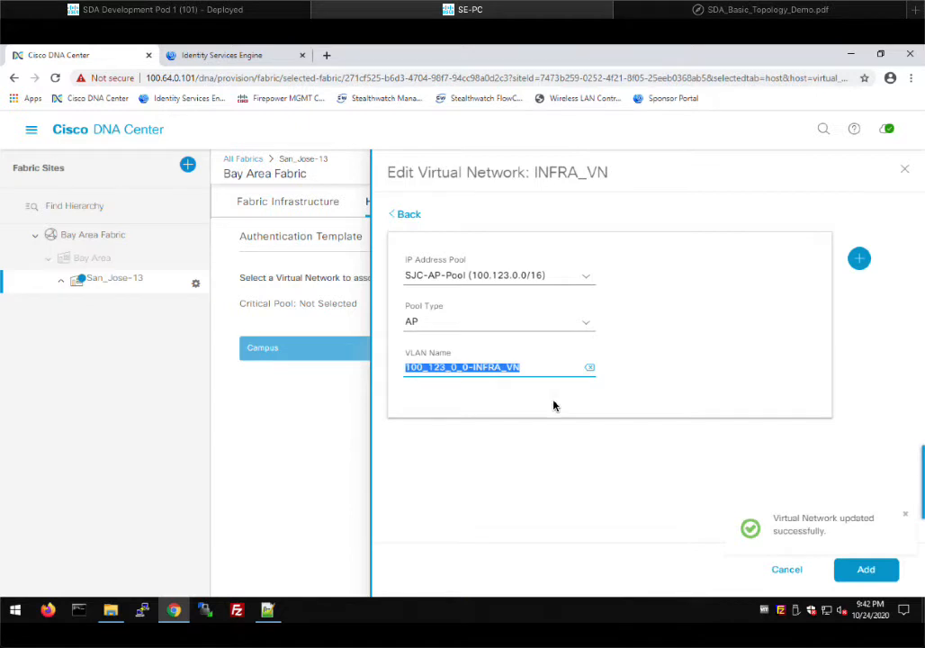
text(AP_VLAN)
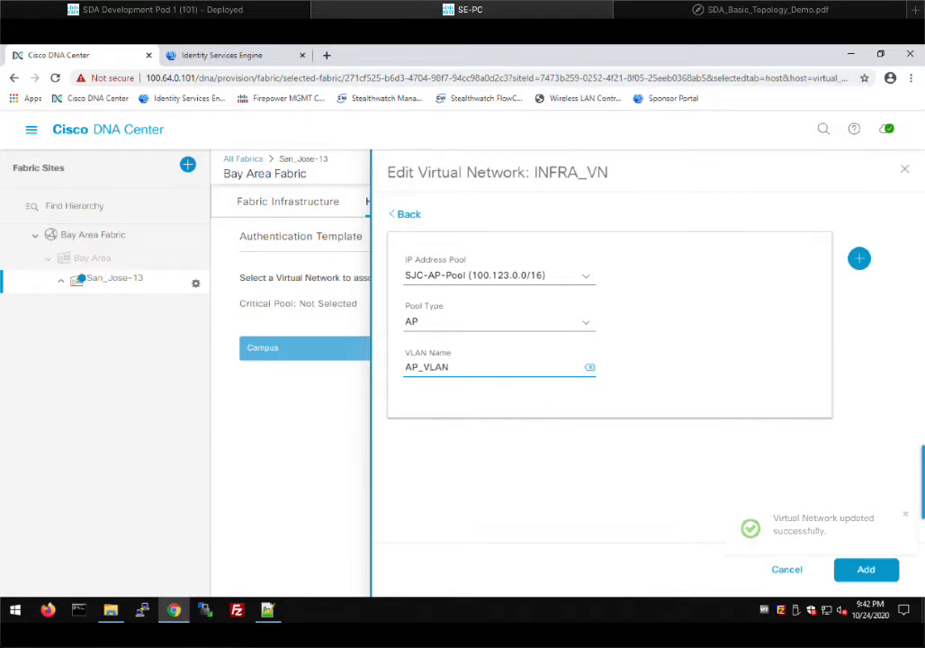
click(866, 571)
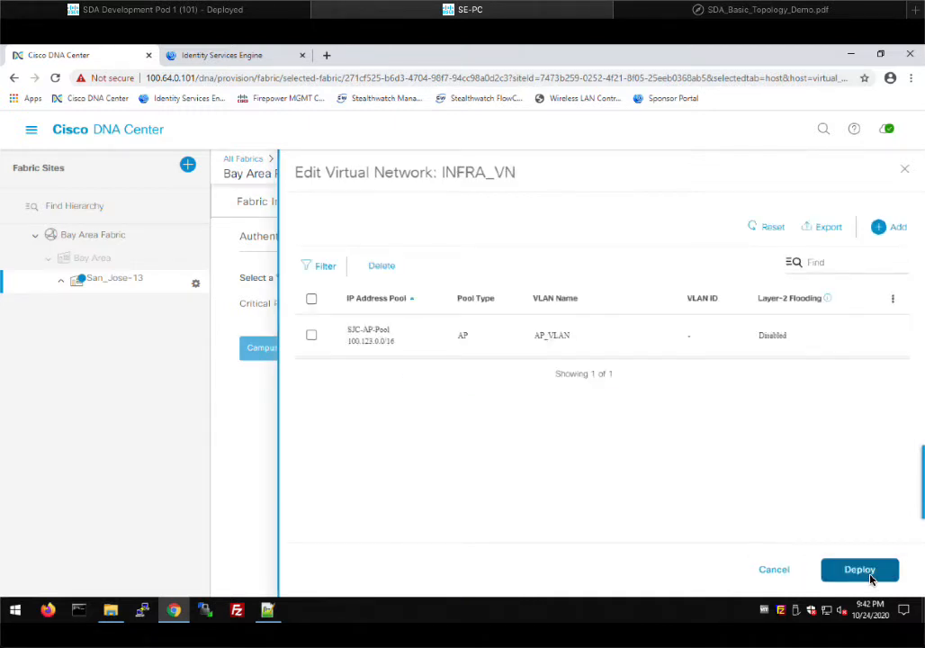
click(869, 573)
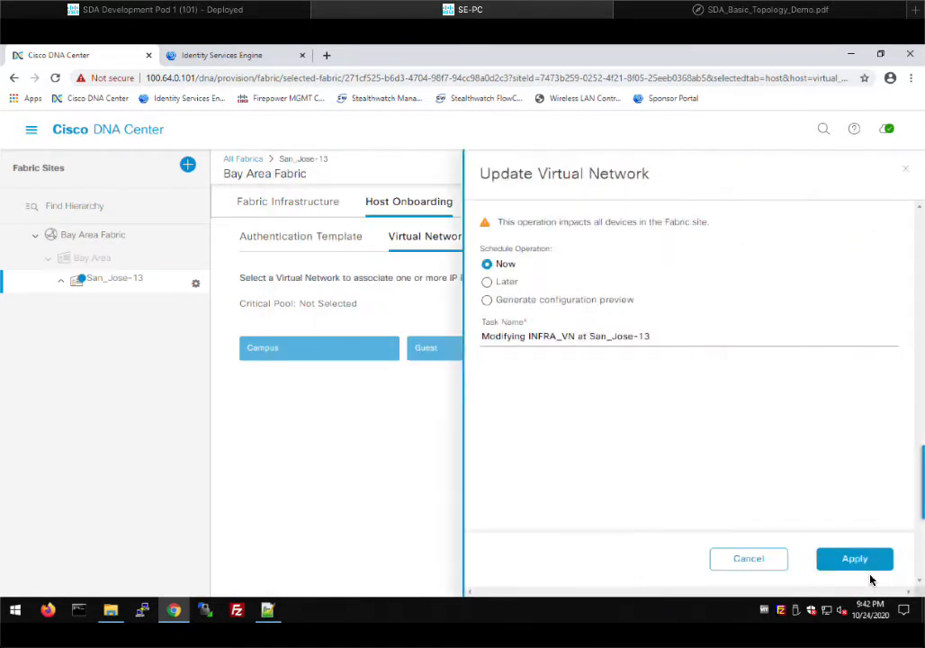
click(863, 567)
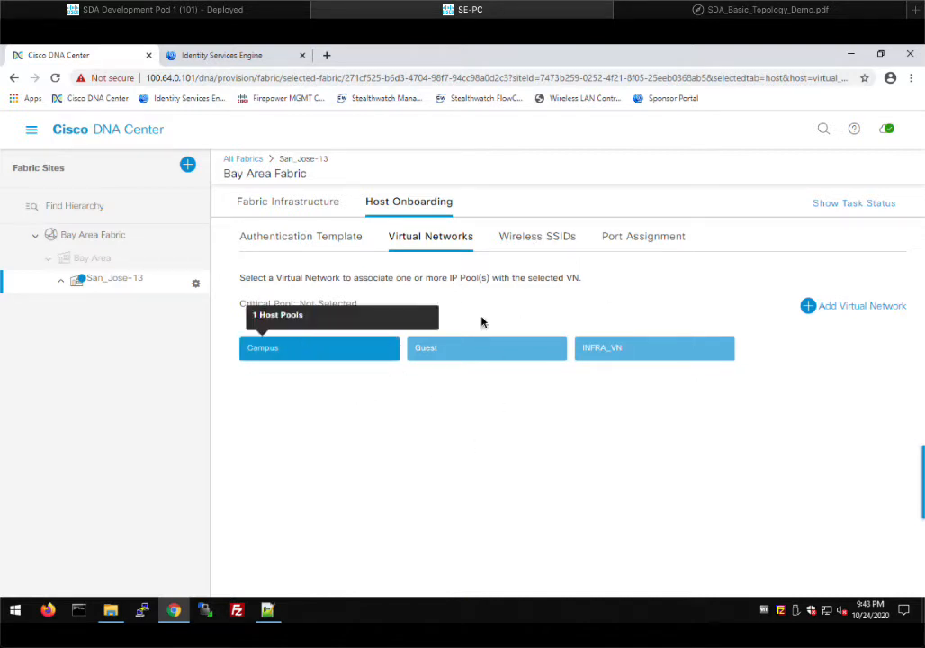
- Assign the Campus pool to dev_campus and the Guest pool to dev_guest, then deploy immediately
click(530, 239)
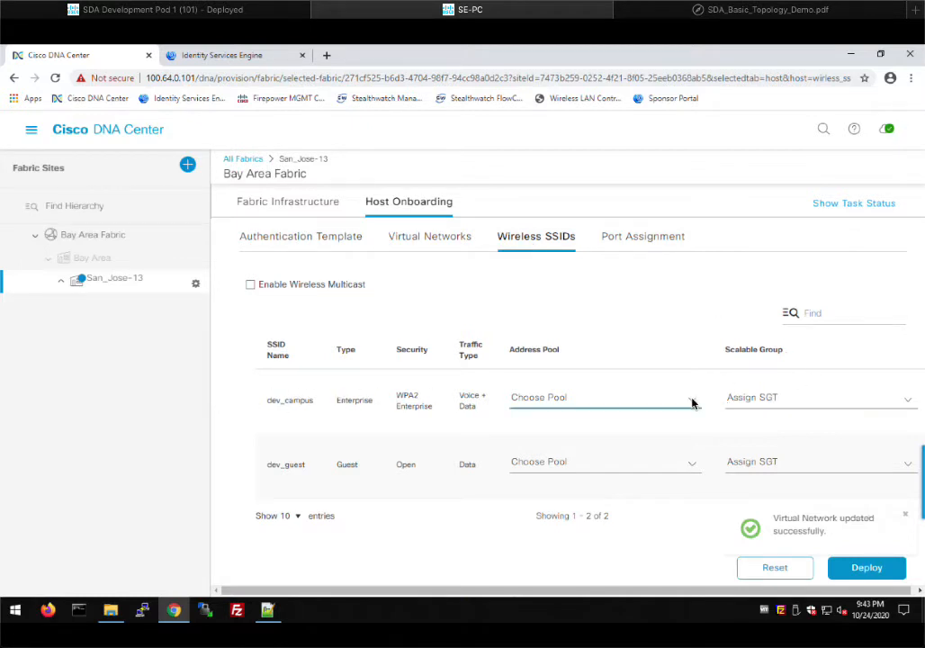
click(692, 400)
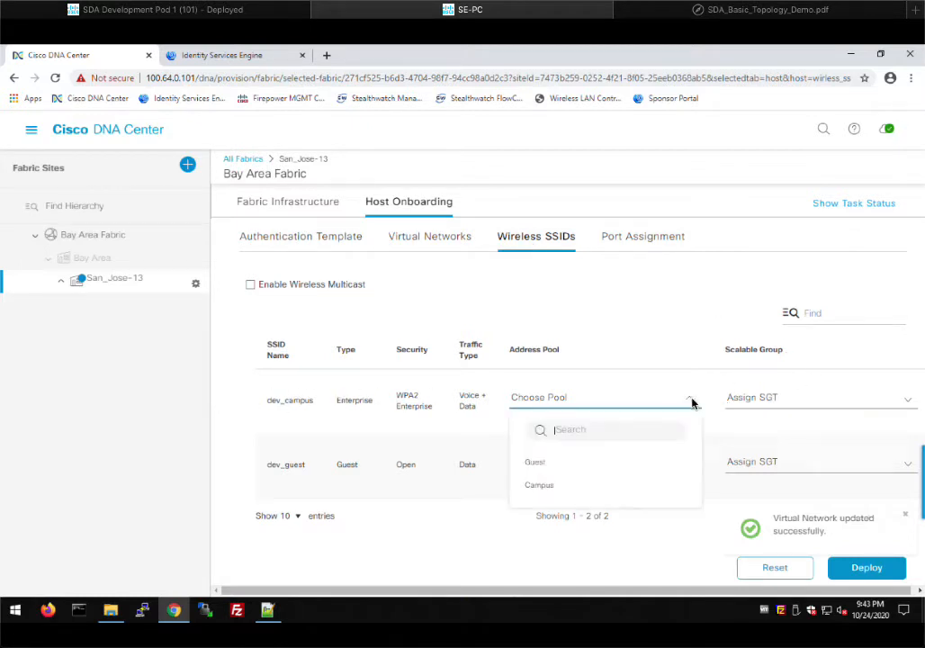
click(536, 493)
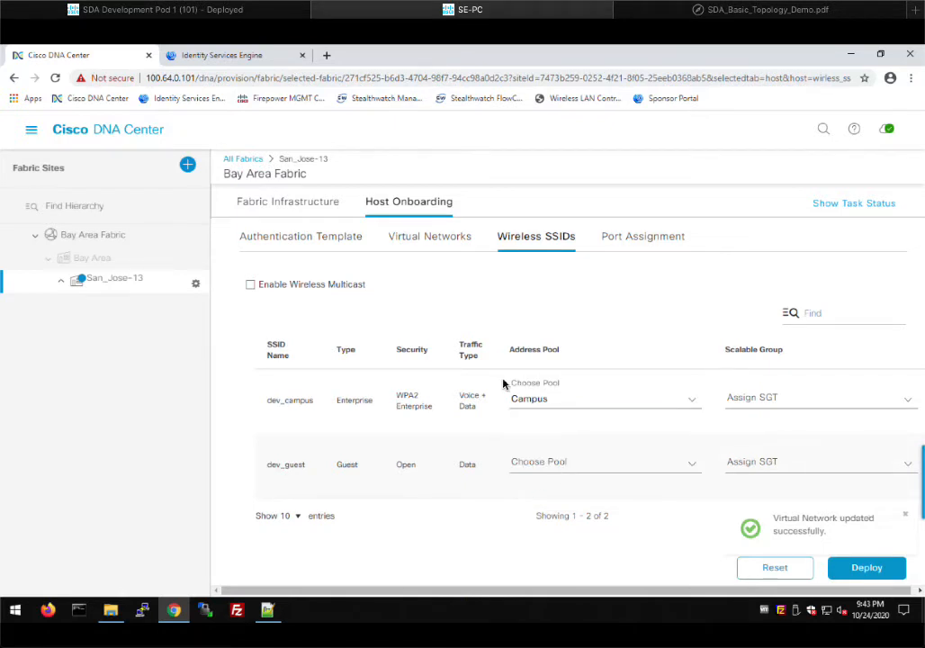
click(693, 465)
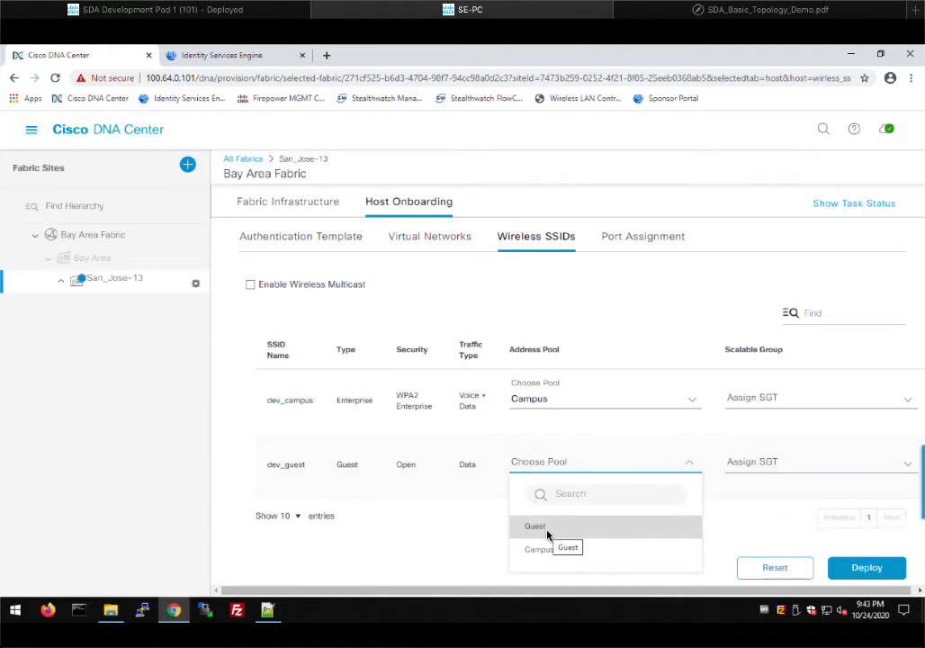
click(536, 527)
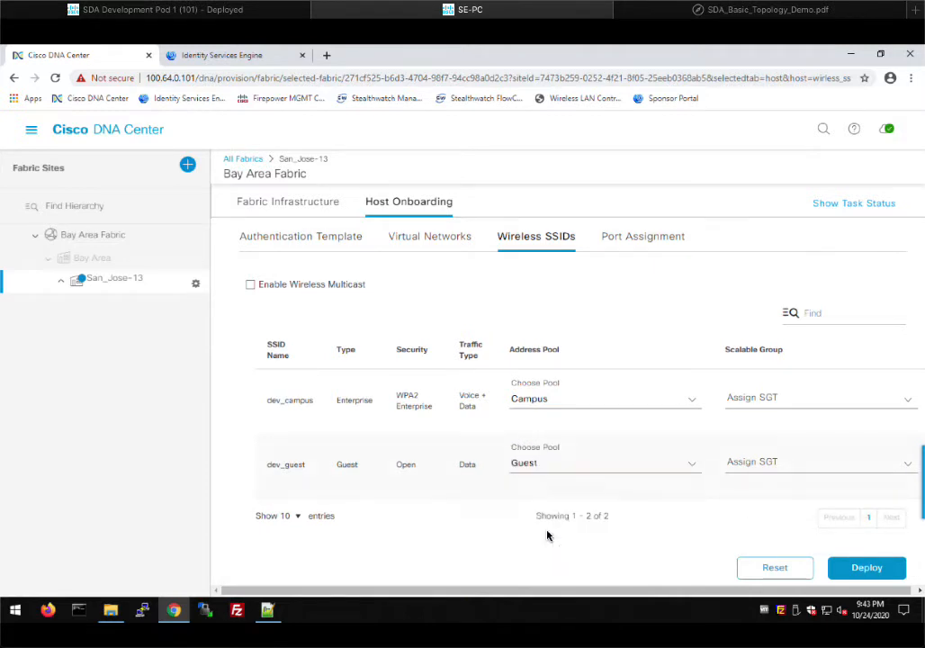
click(866, 568)
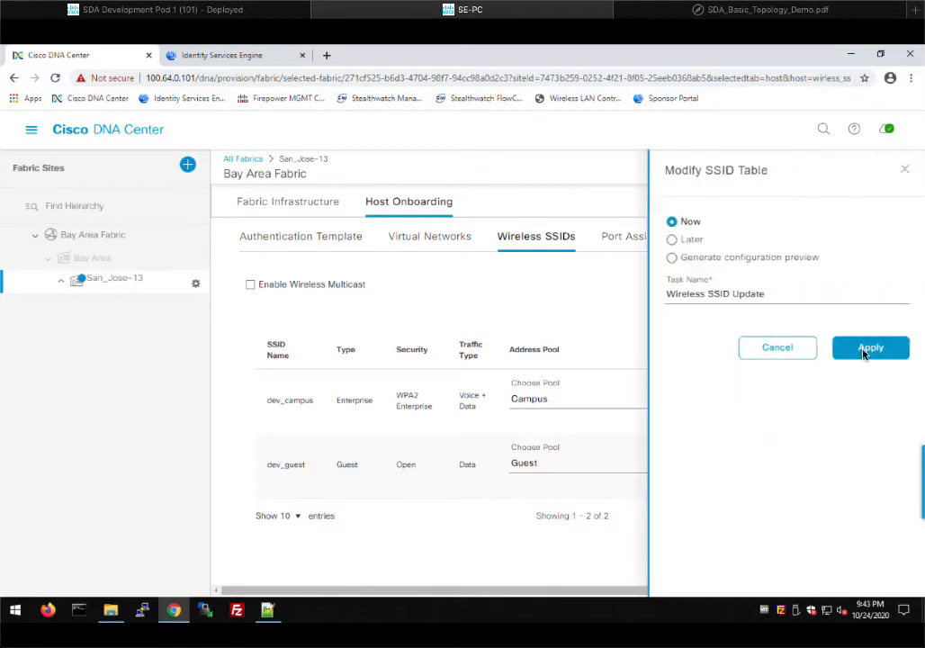
click(865, 350)
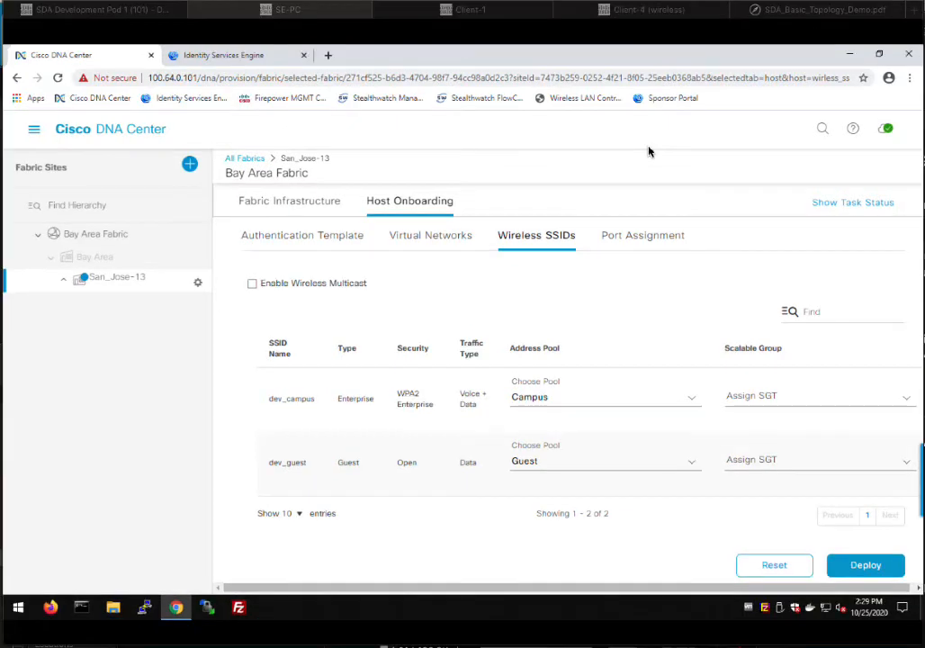
- Navigate to Provision > Inventory from the main menu
click(34, 134)
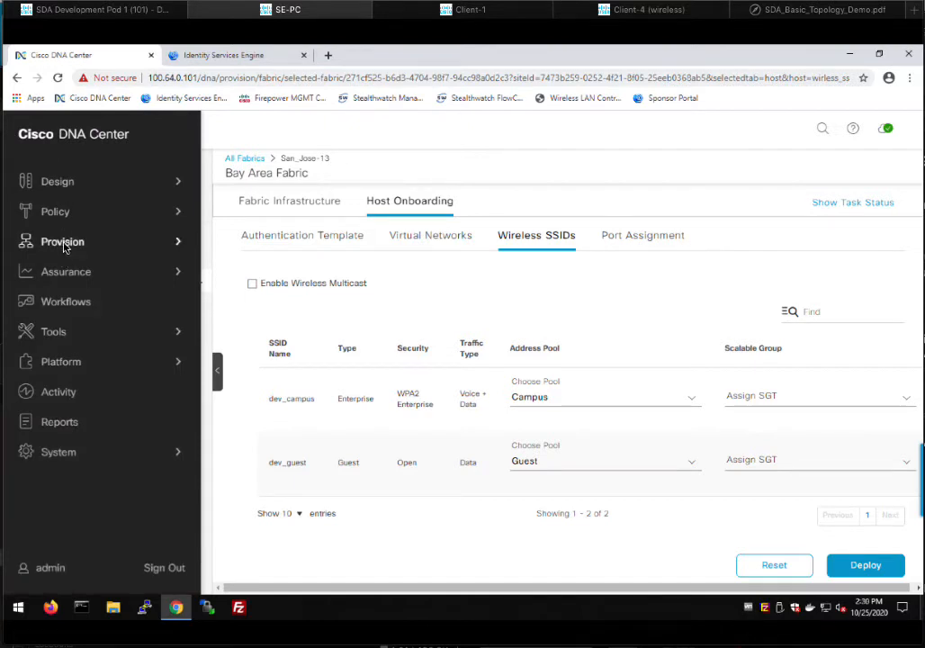
click(64, 244)
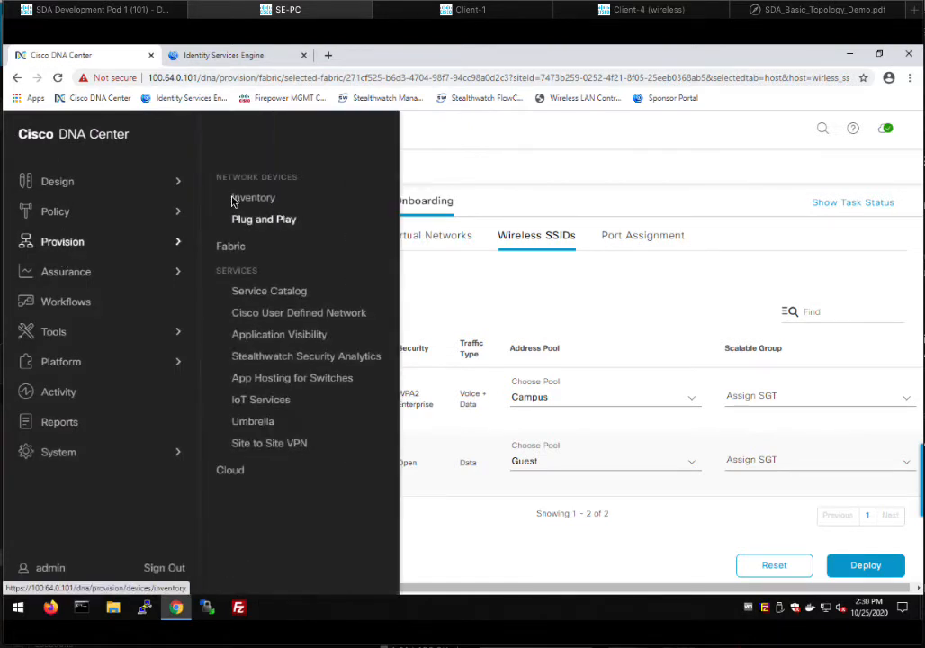
click(241, 198)
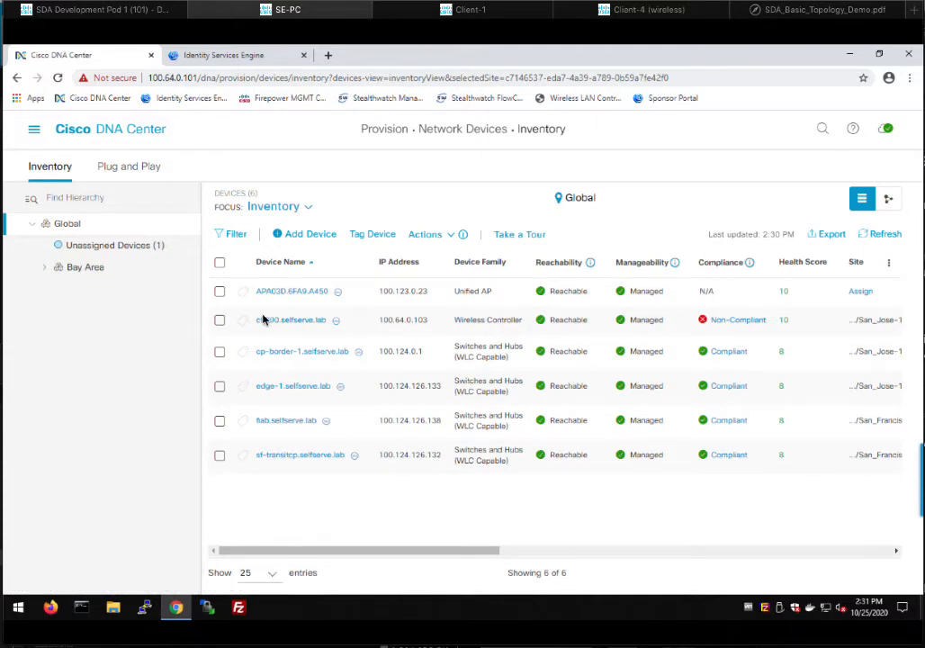
- Start provisioning access point APA03D.6FA9.A450 and save floor SJ-13-1 under Bay Area > San_Jose-13 as its site
click(219, 293)
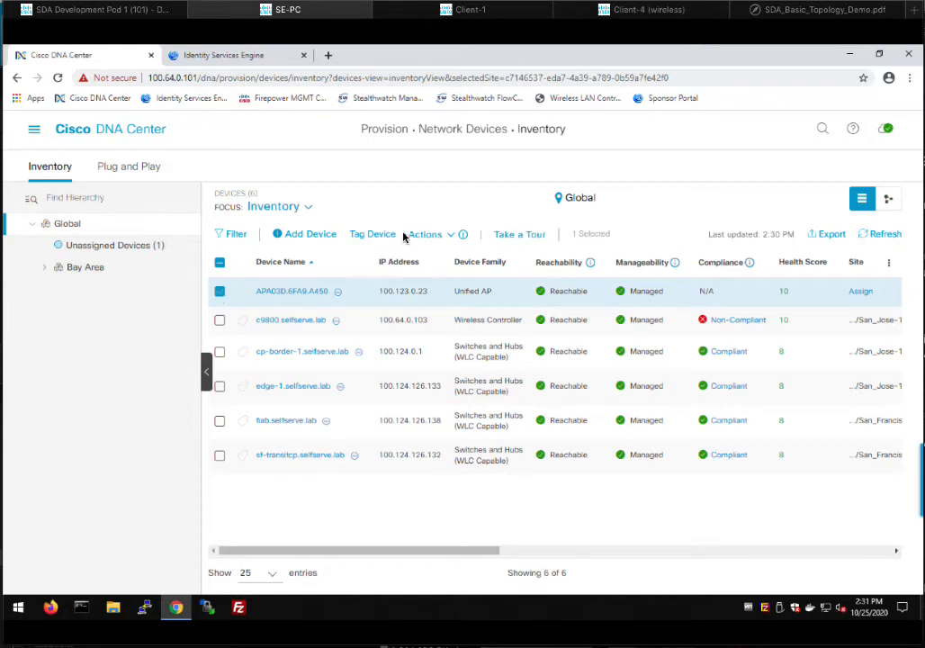
click(445, 236)
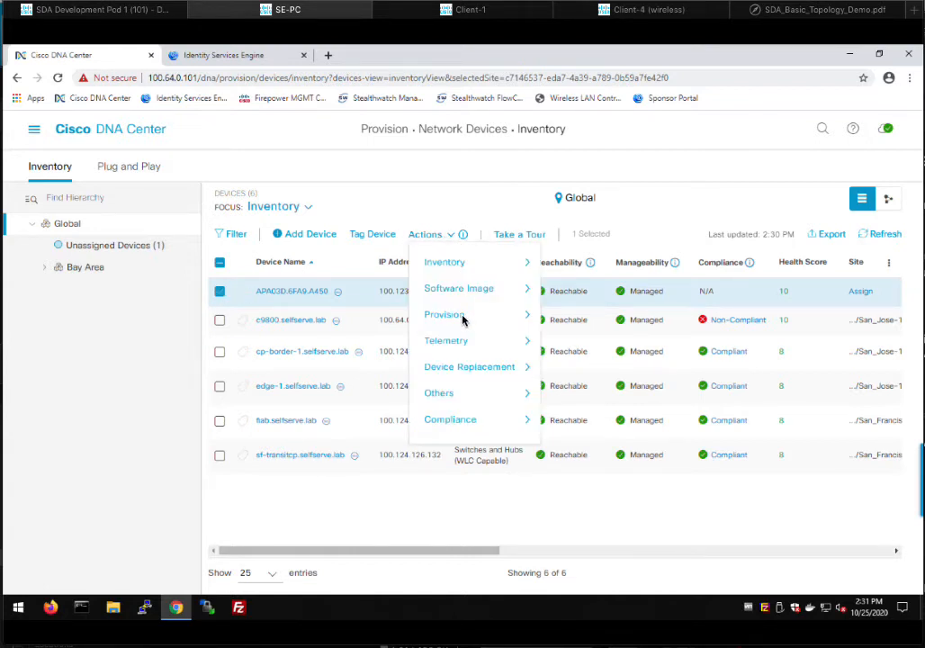
mouse_move(457, 317)
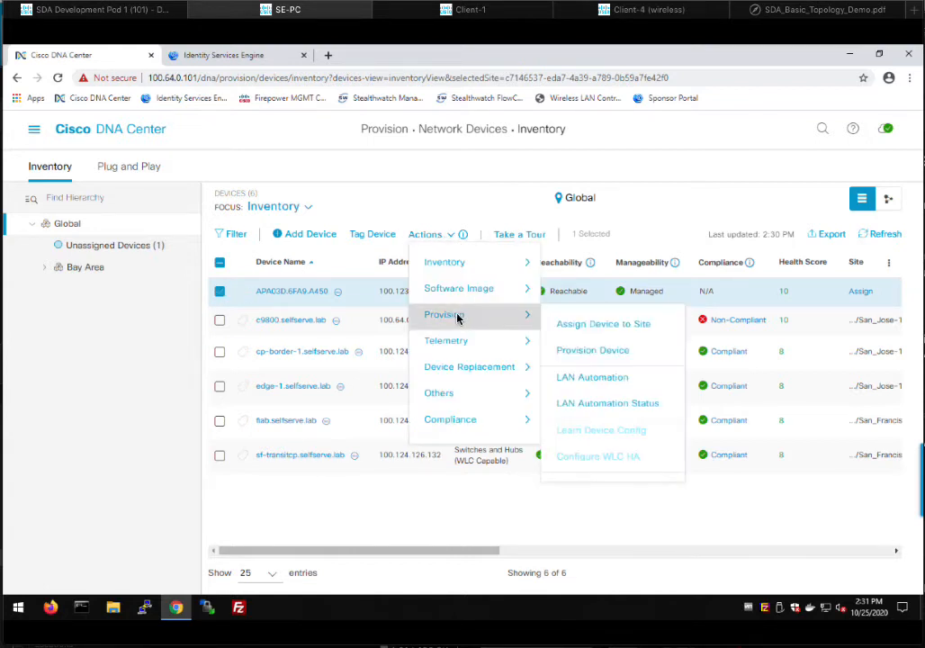
click(610, 355)
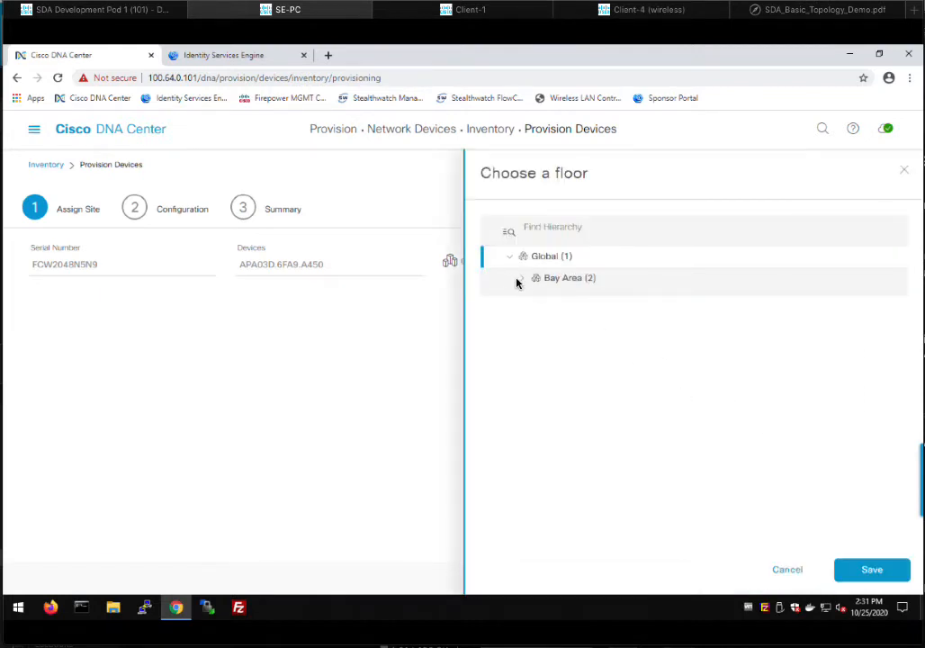
click(518, 280)
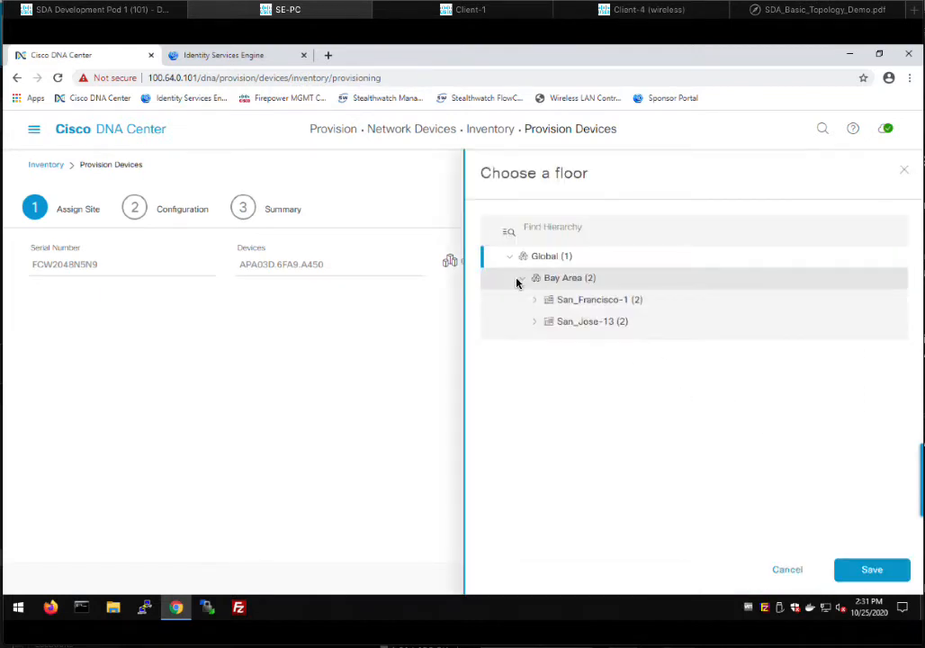
click(534, 325)
click(535, 324)
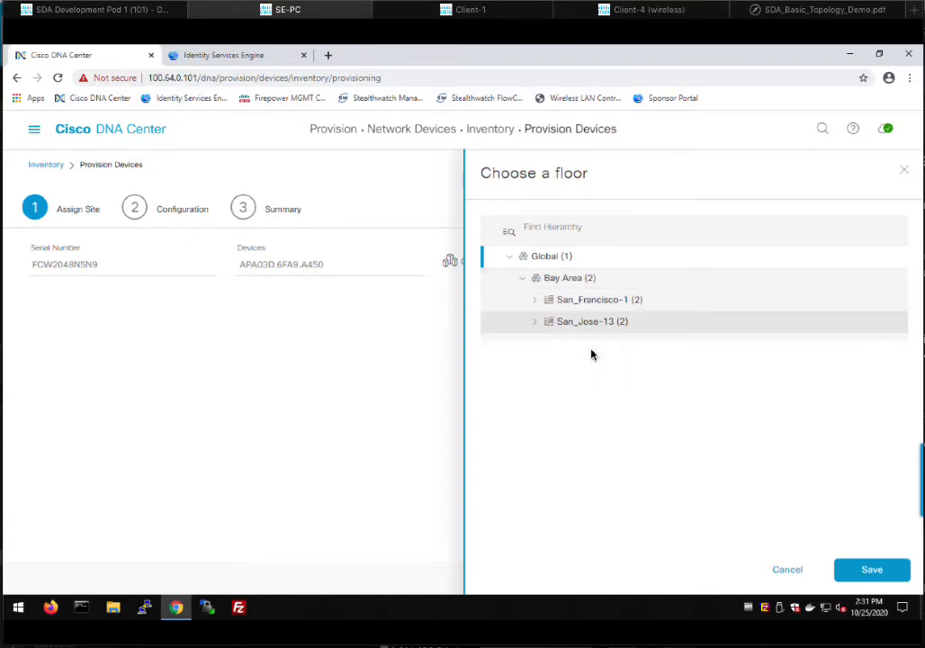
click(535, 323)
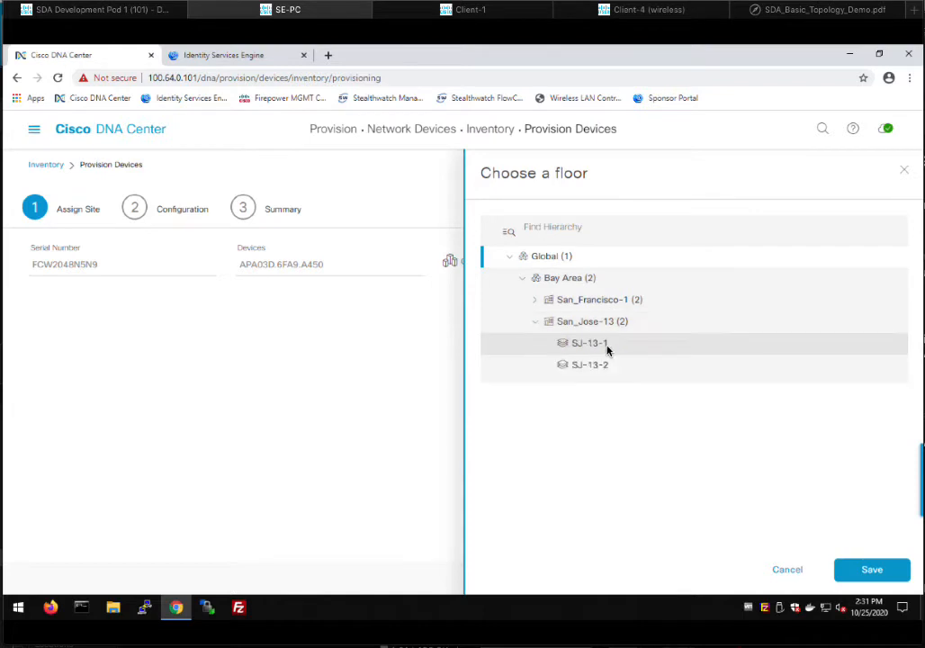
click(601, 345)
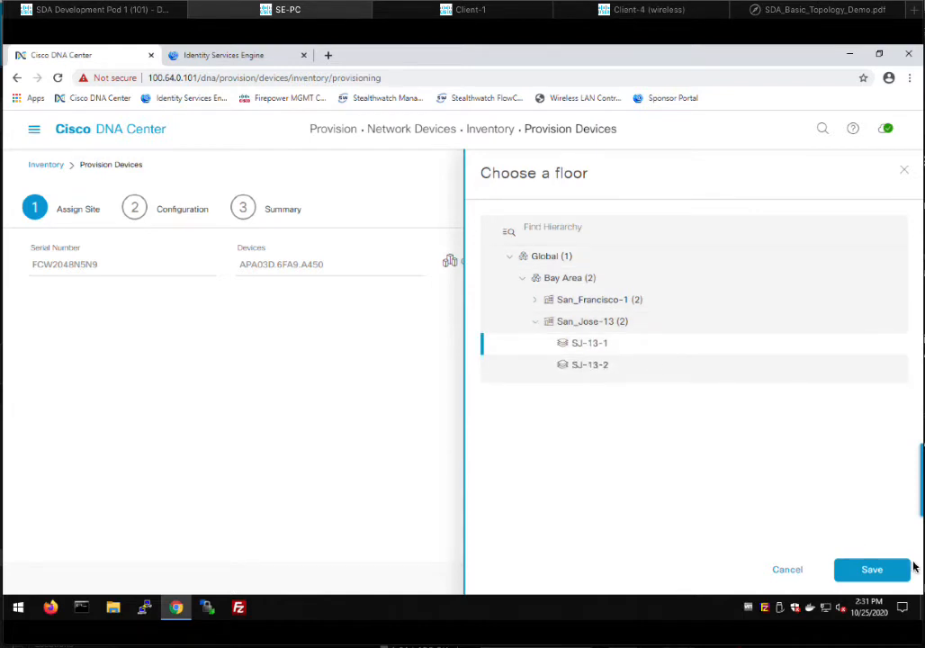
click(869, 574)
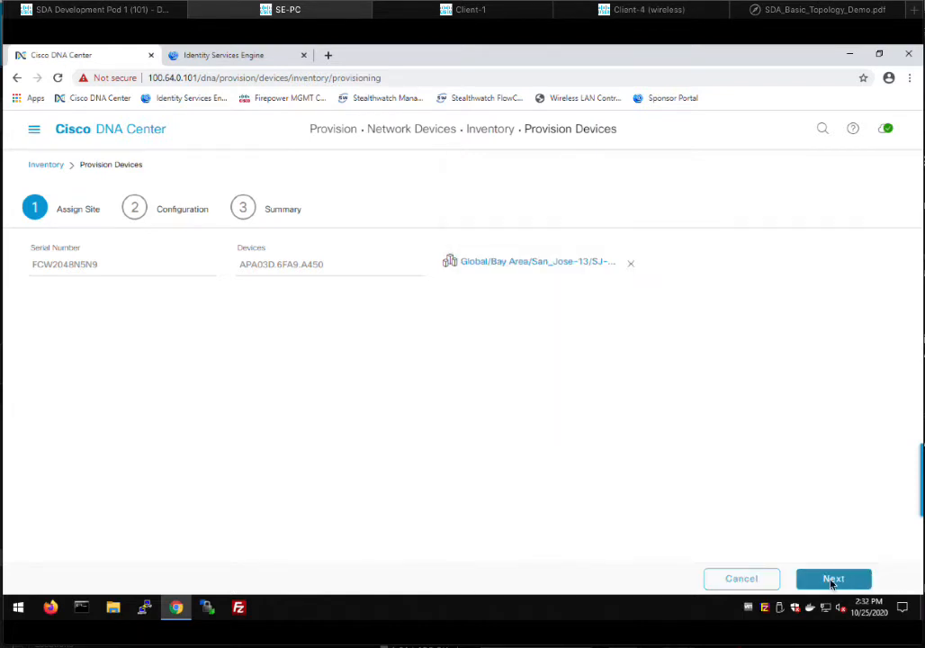
- Step through the wizard and deploy the AP provisioning now, accepting the reboot warning
click(832, 581)
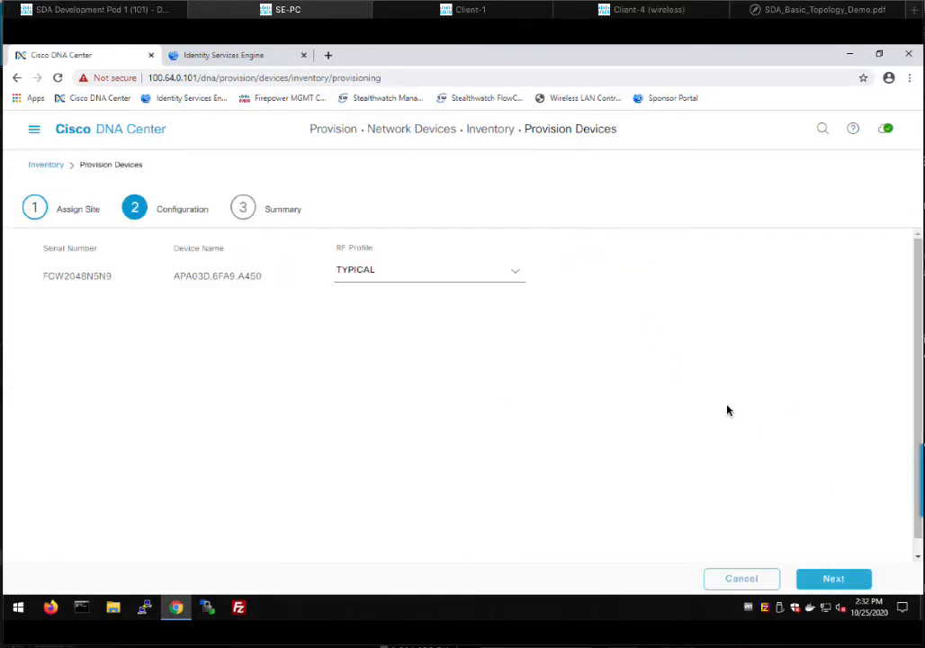
click(830, 579)
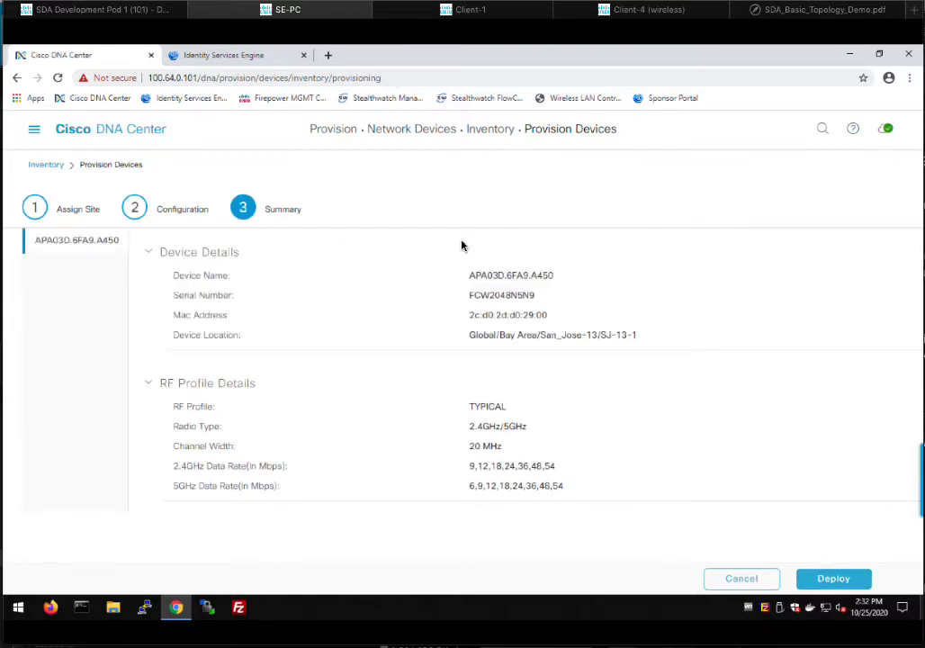
click(839, 579)
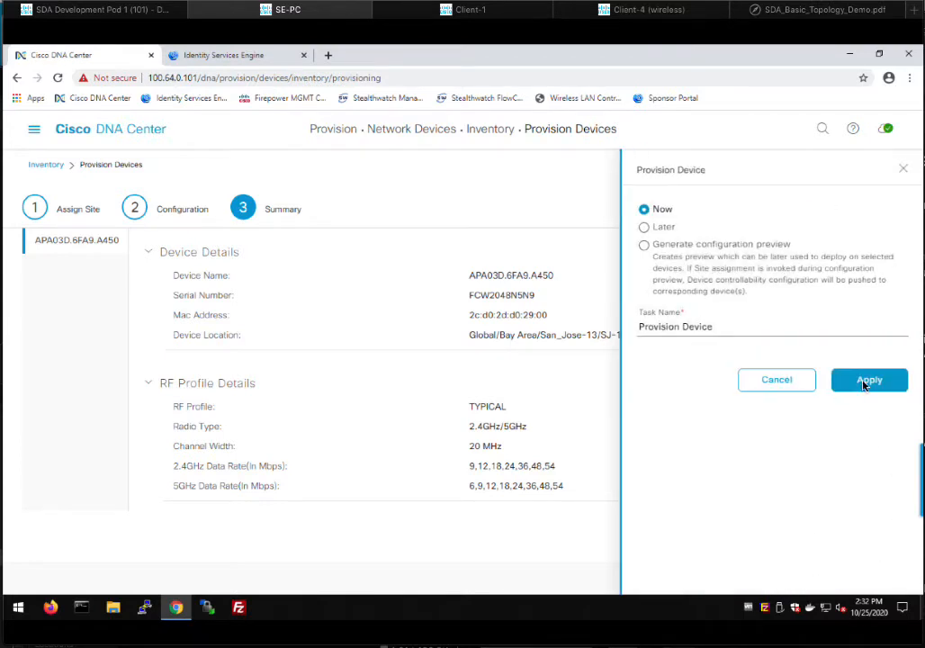
click(846, 389)
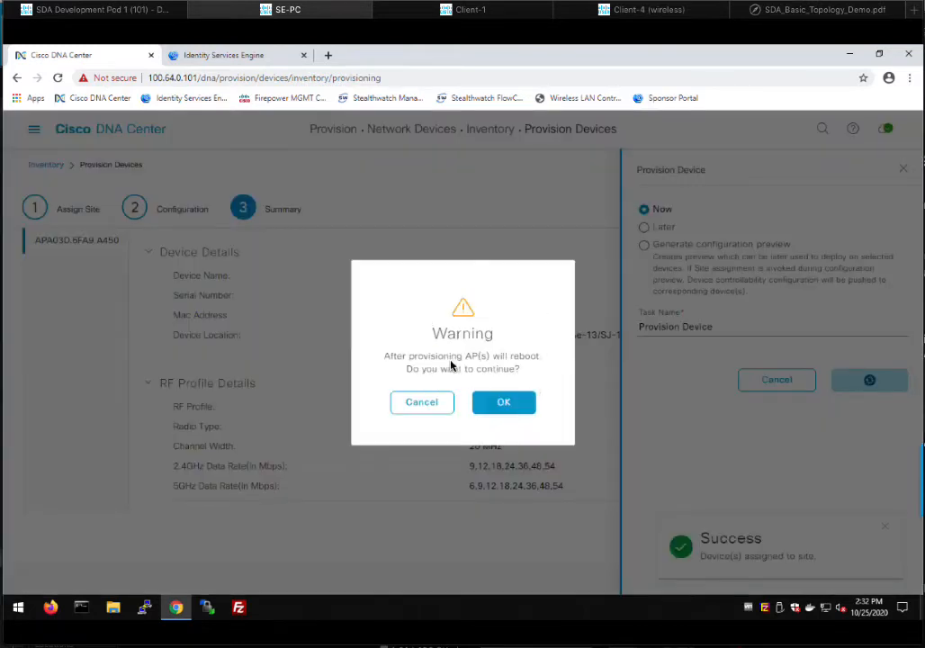
click(498, 406)
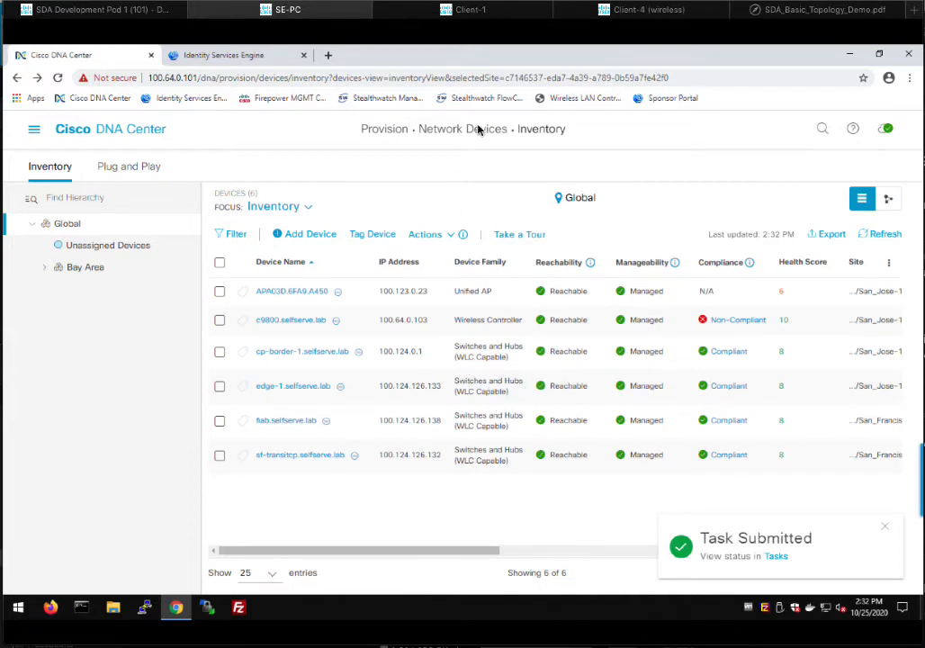
mouse_move(465, 13)
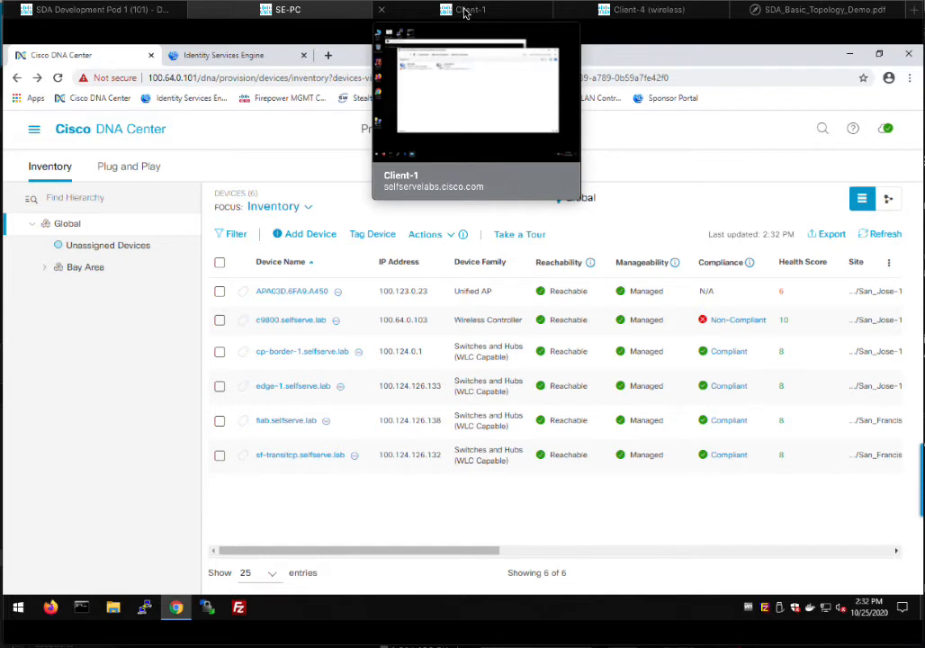
- On Client-1, enable the pciPassthru0 adapter and authenticate with the HR user's credentials
click(465, 12)
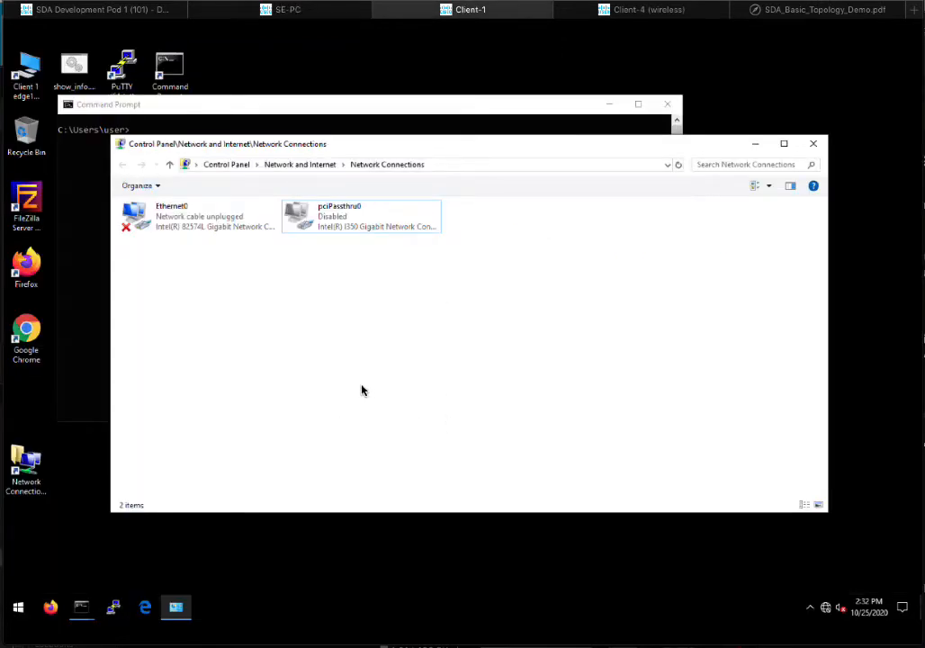
click(353, 222)
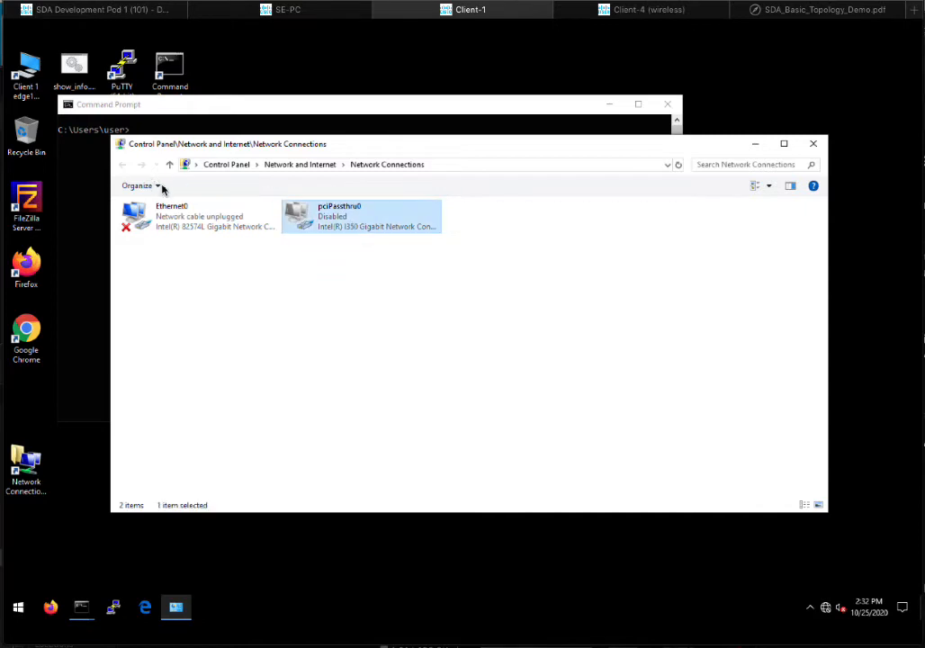
click(201, 186)
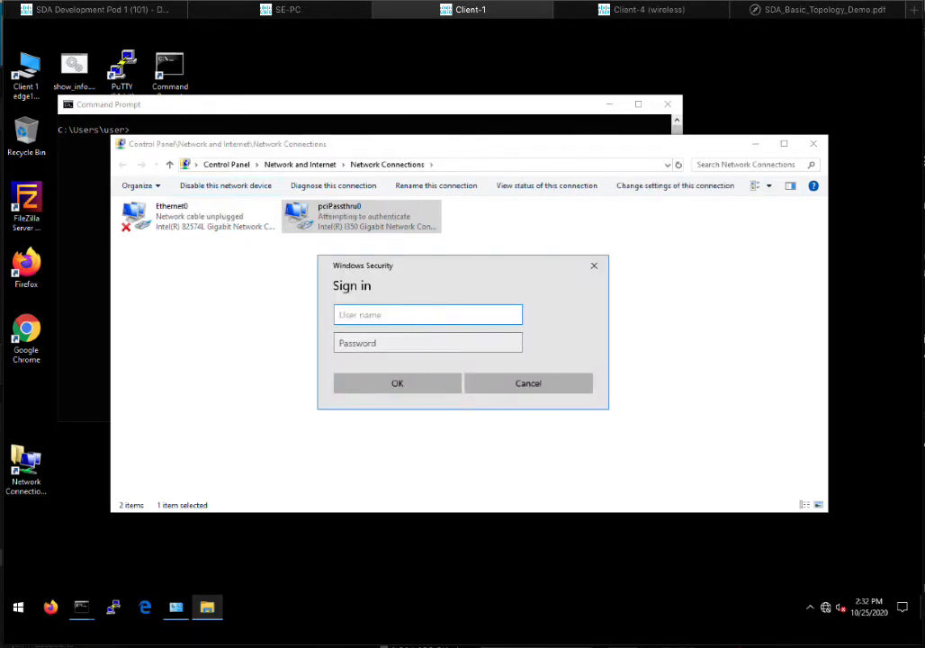
text(hr1)
key(Tab)
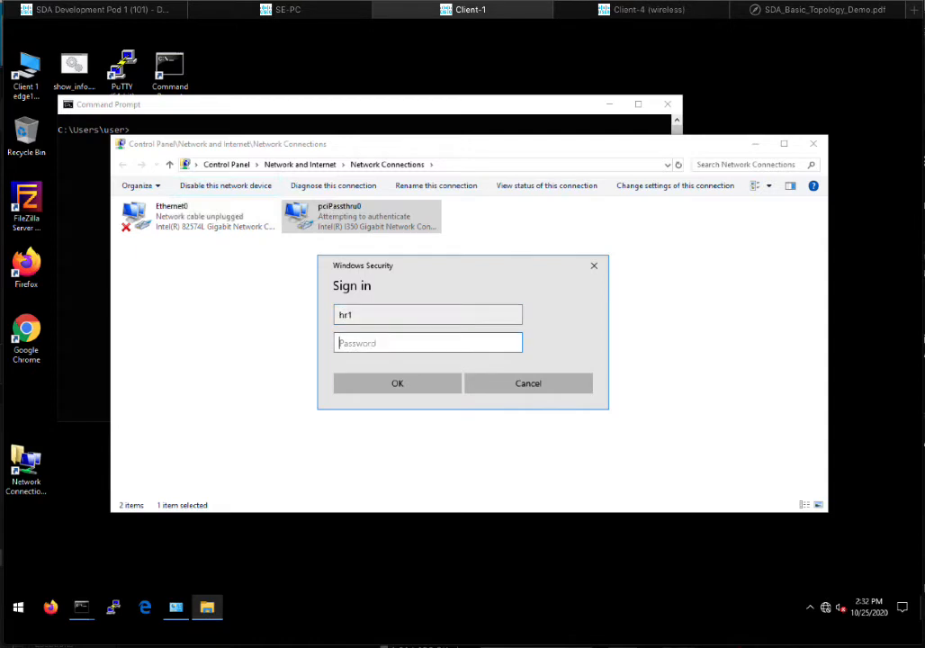
text(C1sco12345)
key(Return)
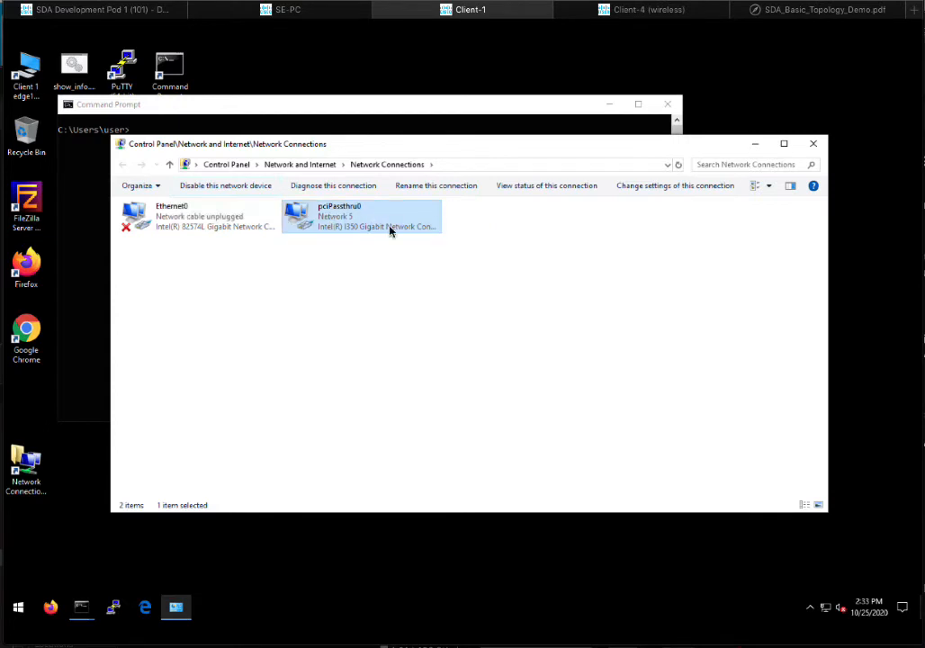
click(356, 113)
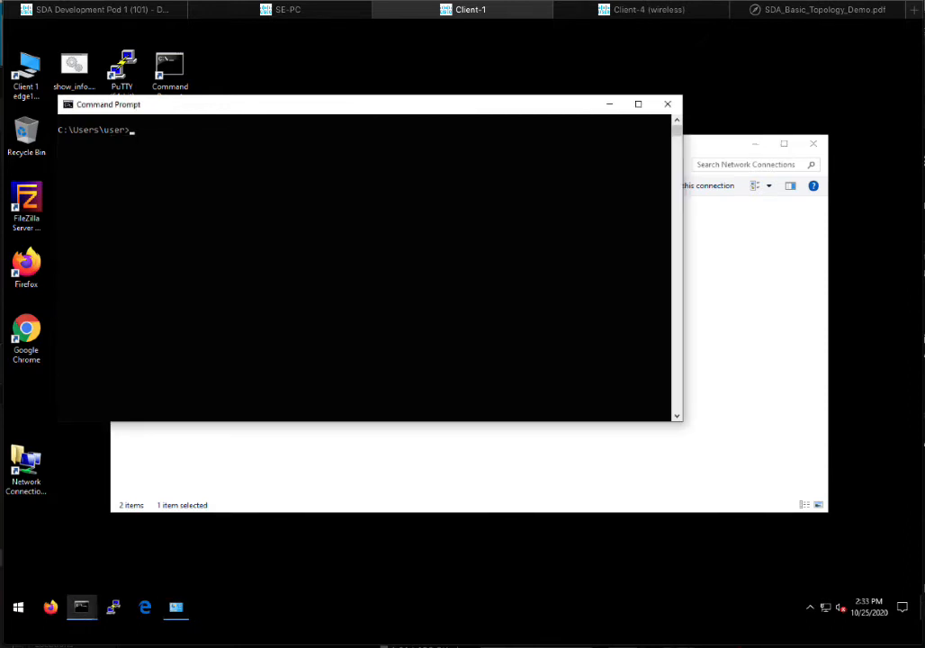
- Check Client-1's IP configuration with ipconfig and ping the gateway 100.100.0.1
text(ipconfig)
key(Return)
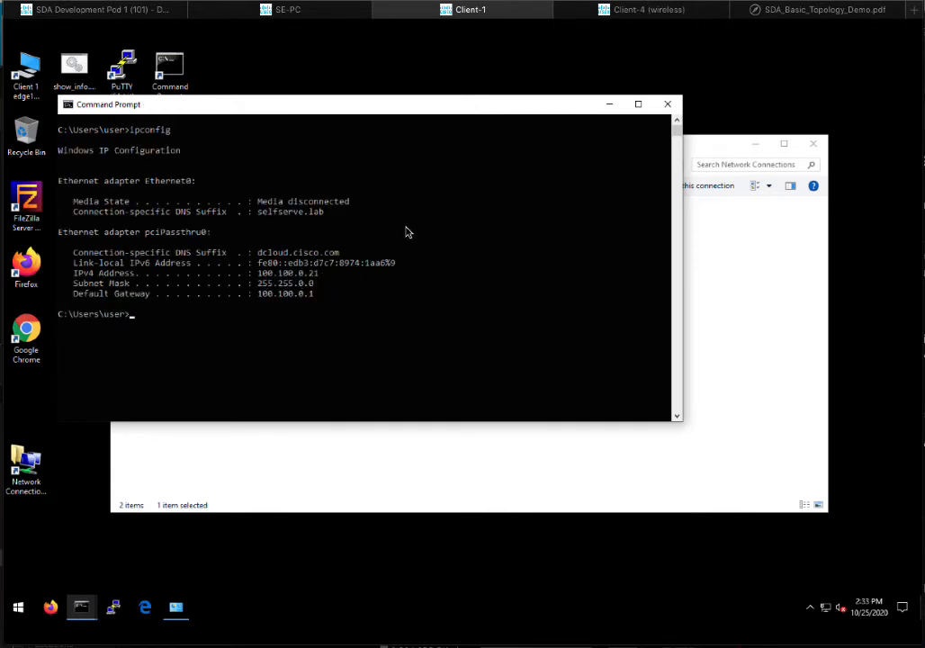
text(ping 100.100.0.1)
key(Return)
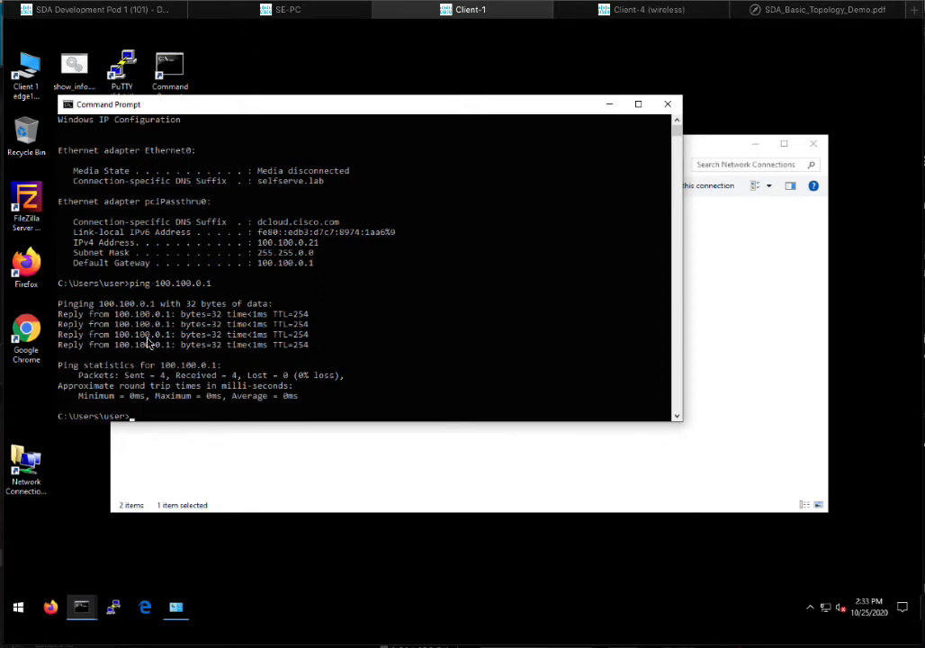
click(25, 329)
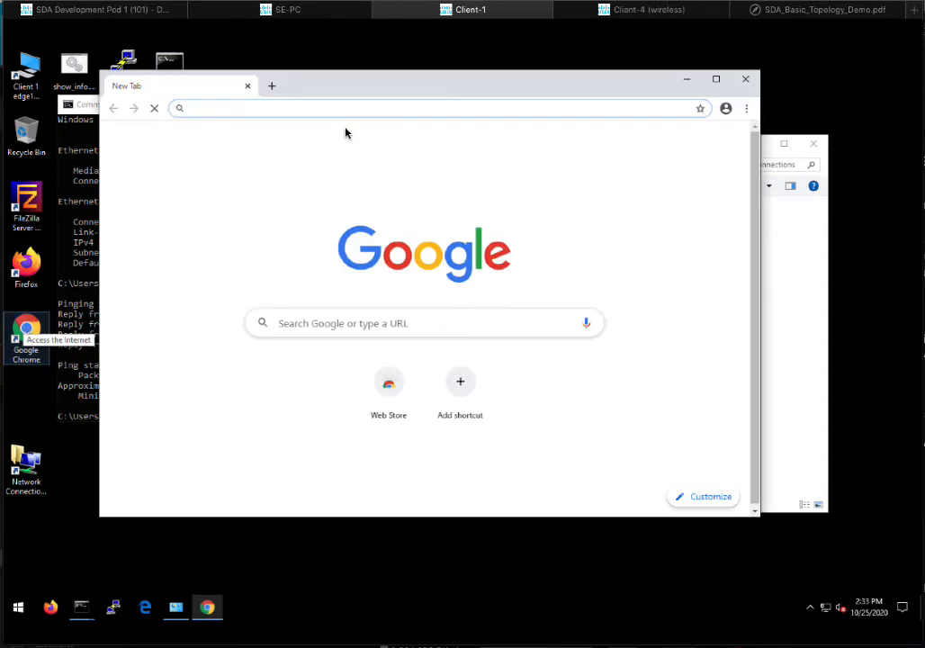
text(www.)
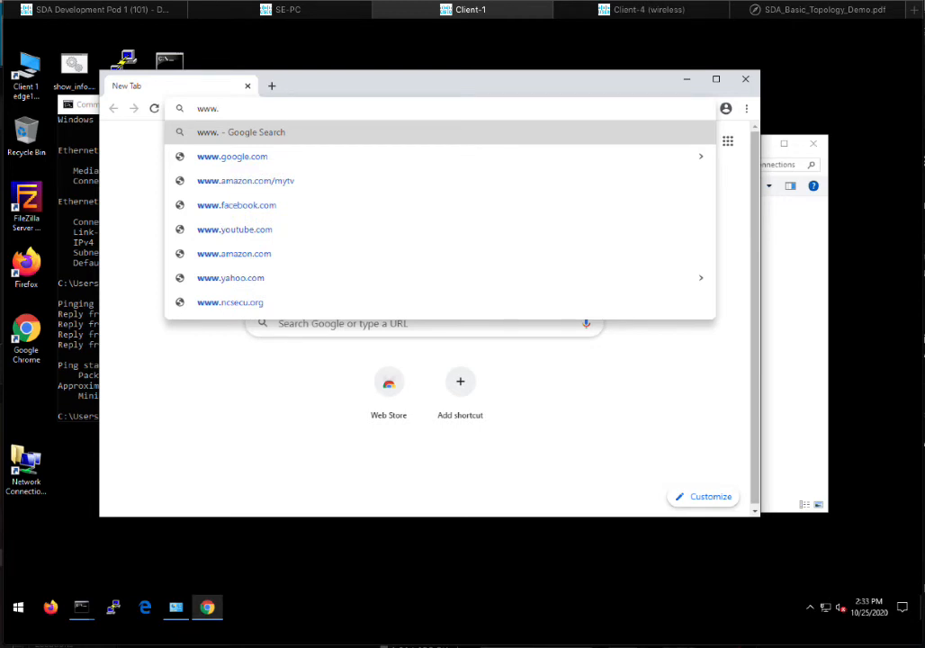
text(amaz)
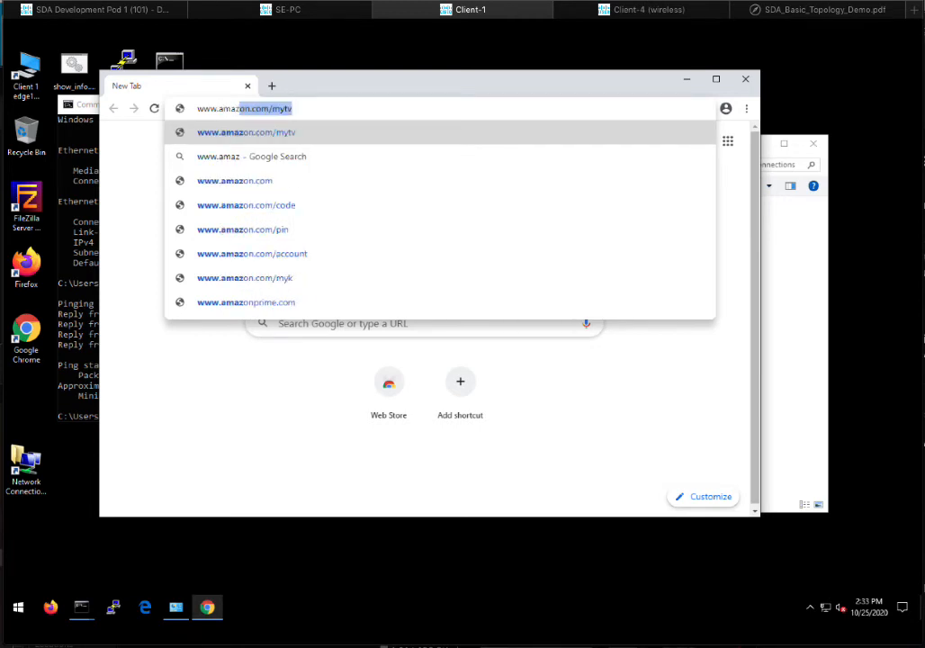
key(BackSpace)
key(BackSpace)
text(zon.com)
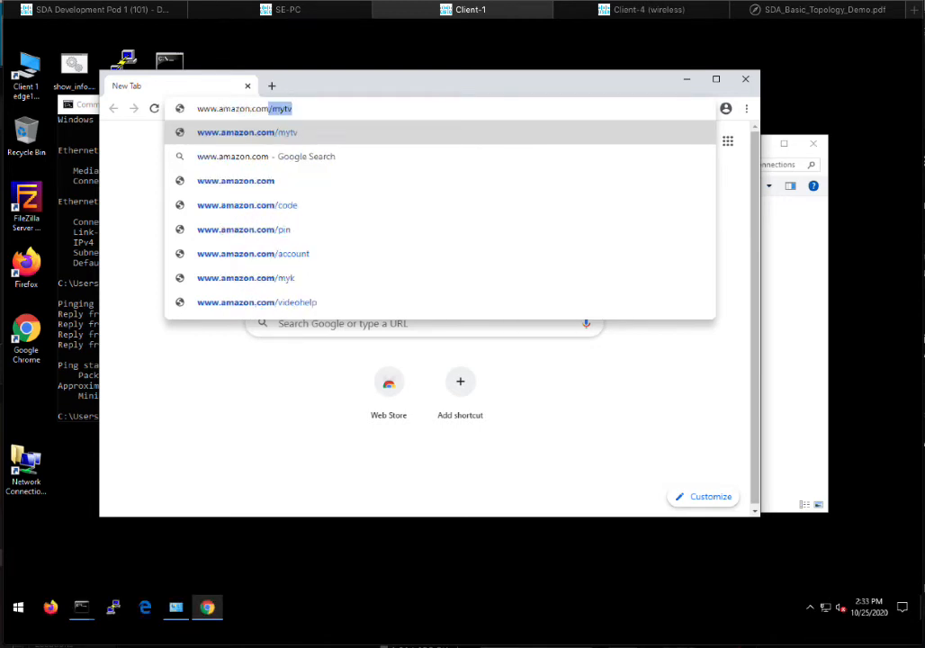
key(Return)
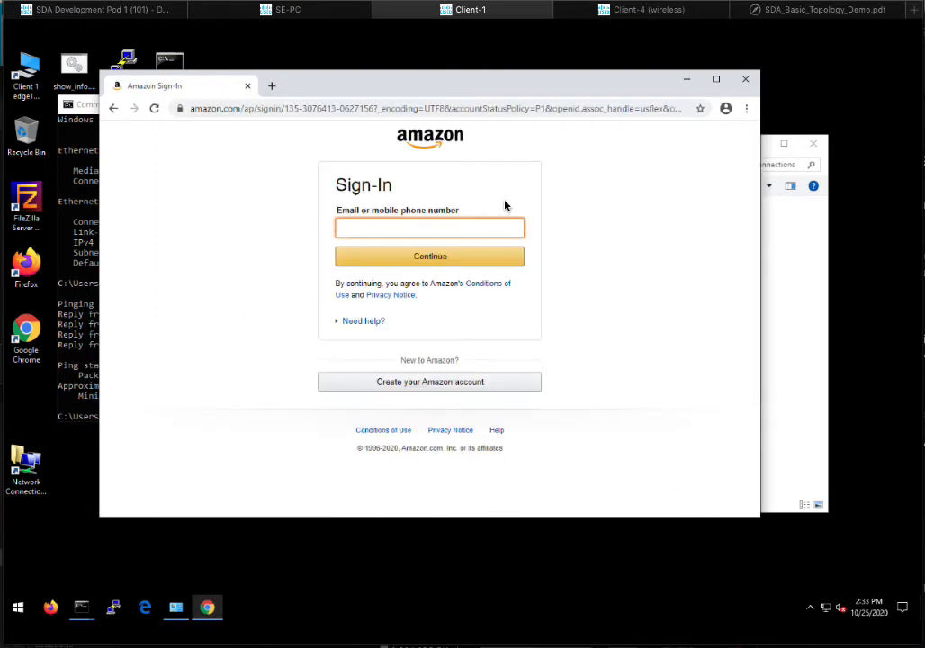
click(249, 87)
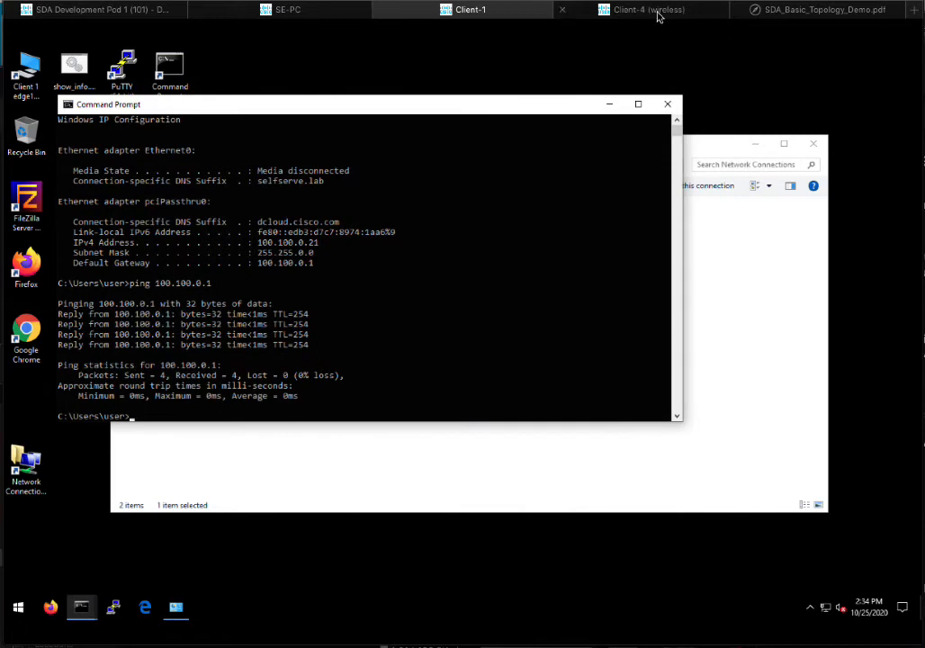
- On Client-4, connect to the open dev_guest Wi-Fi network from the system tray
click(657, 13)
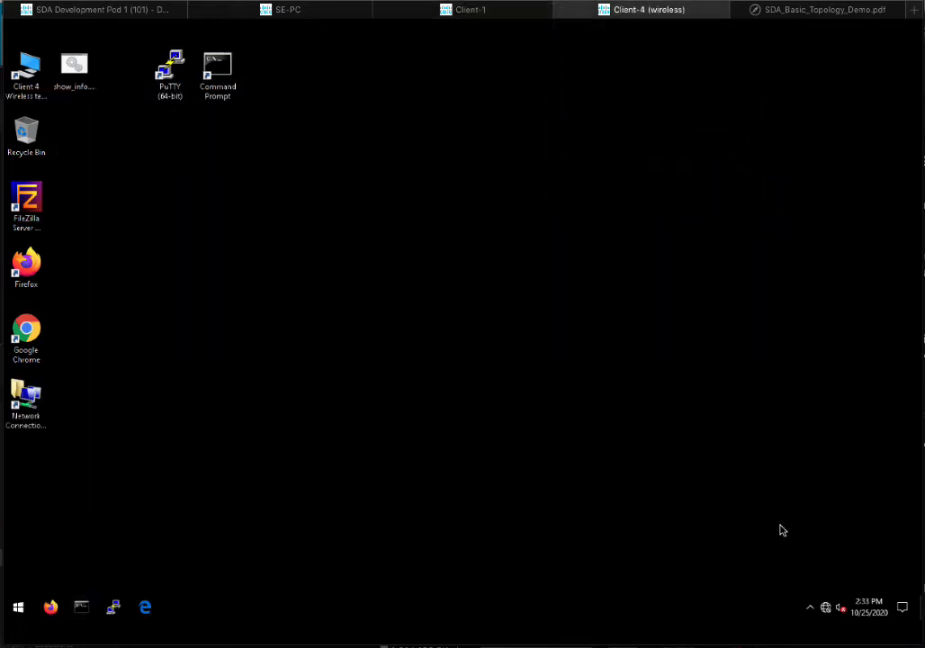
click(827, 610)
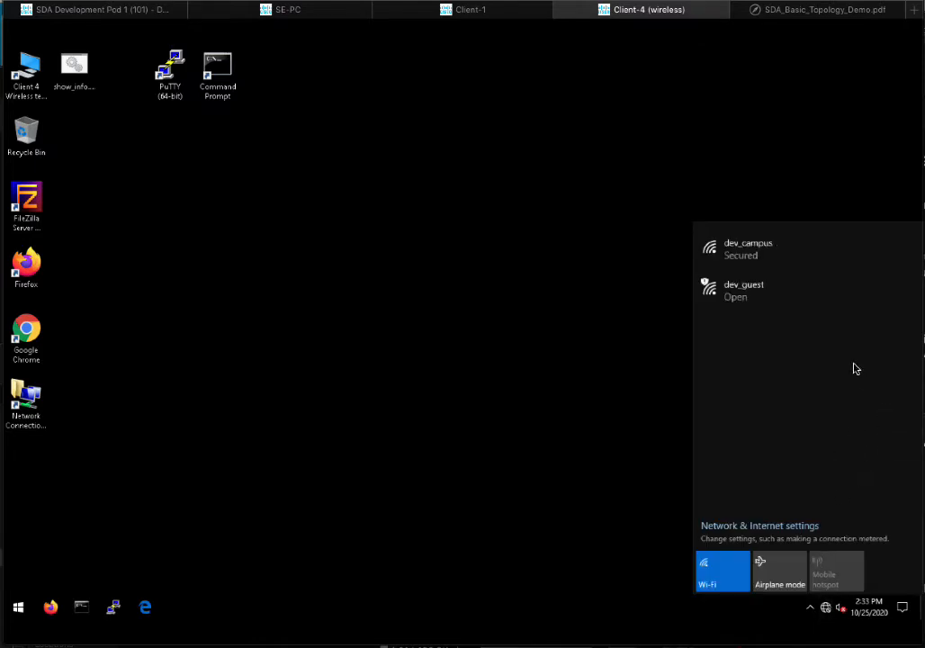
click(778, 298)
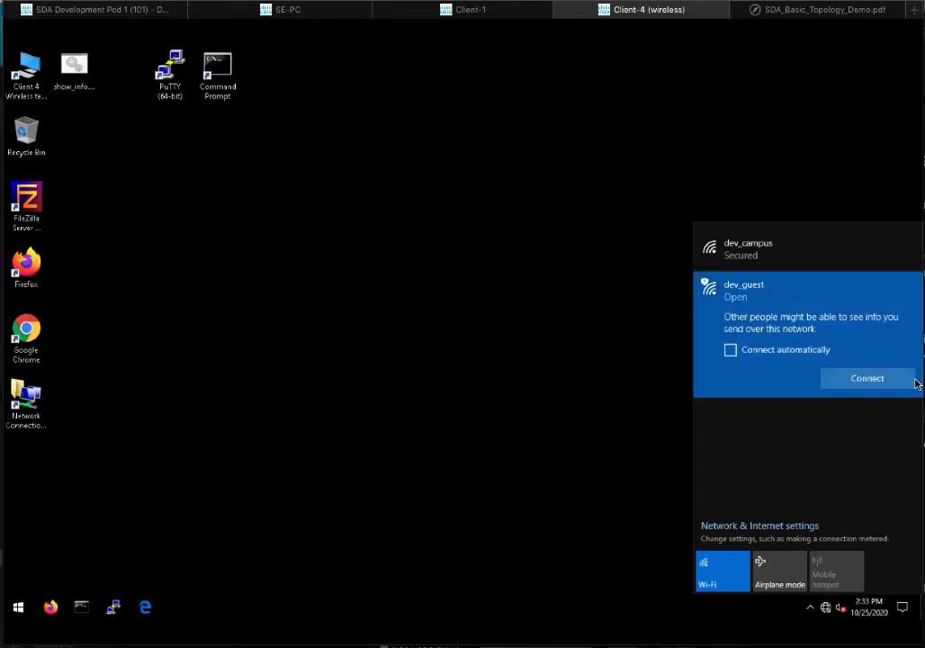
click(854, 380)
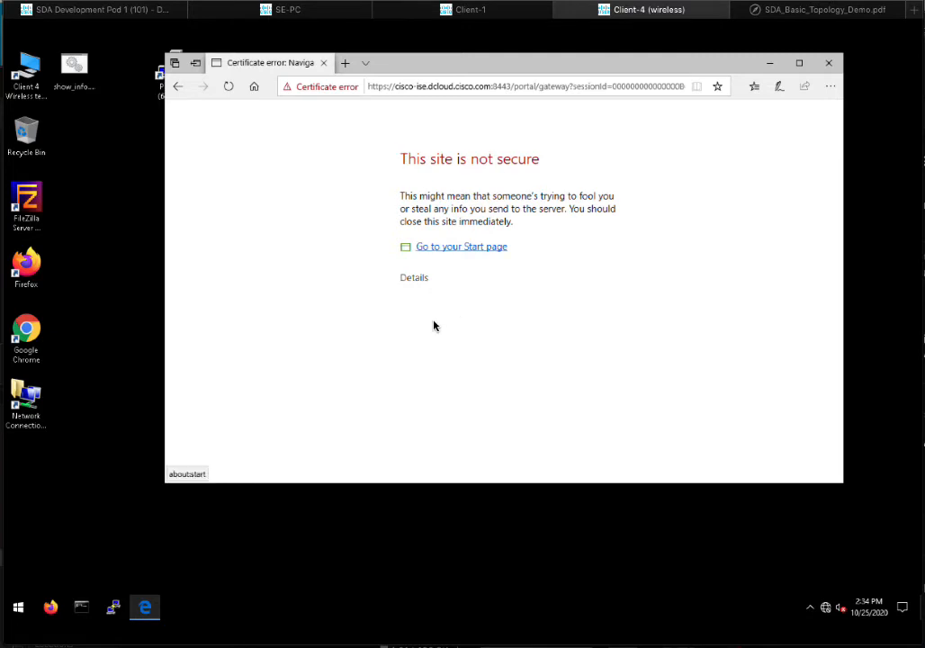
- Bypass the certificate warning and accept the guest portal's Acceptable Use Policy
click(410, 278)
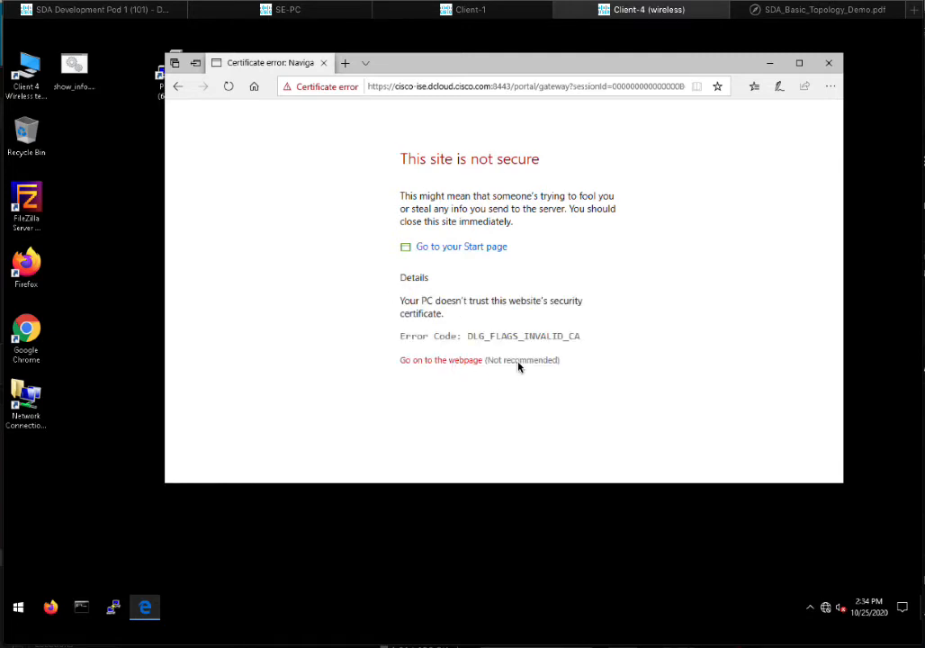
click(442, 364)
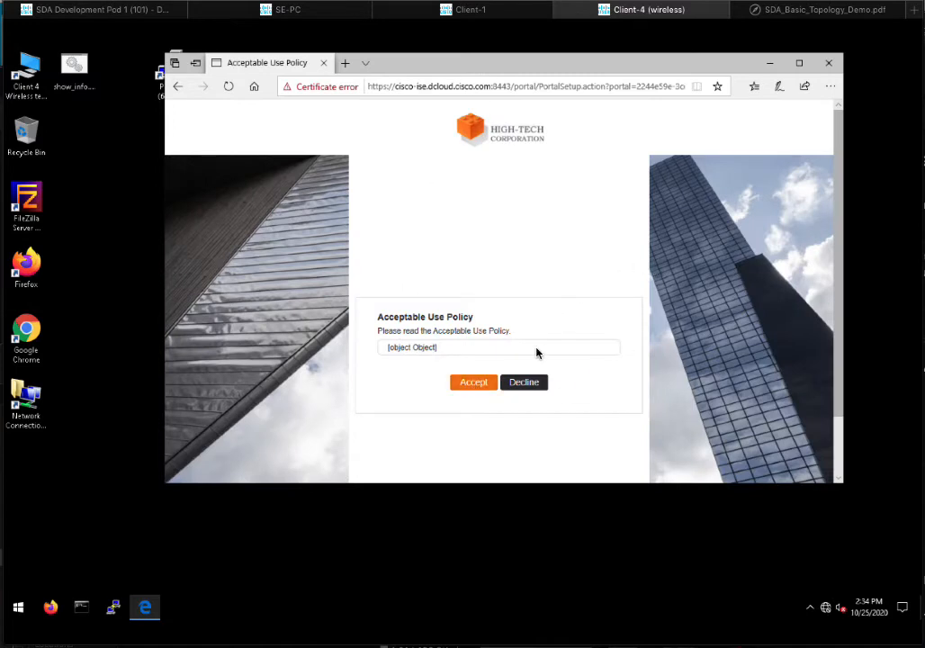
click(469, 385)
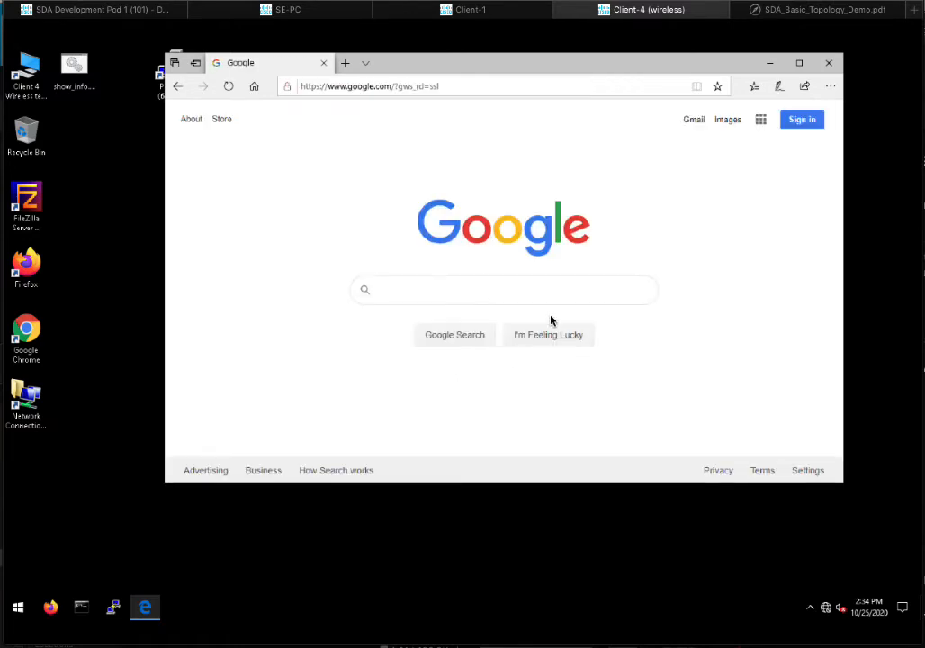
click(505, 84)
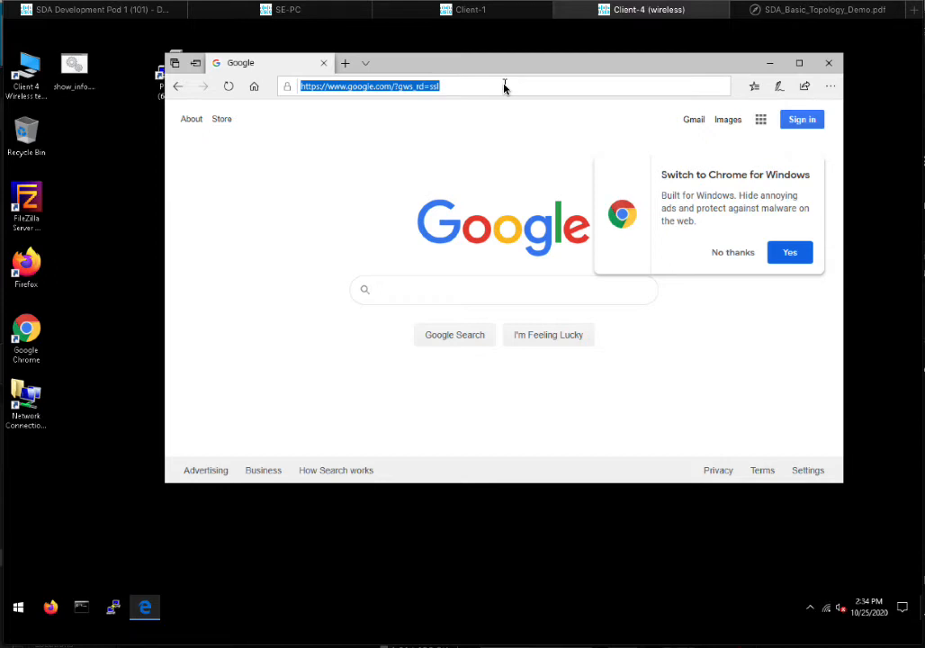
text(ww)
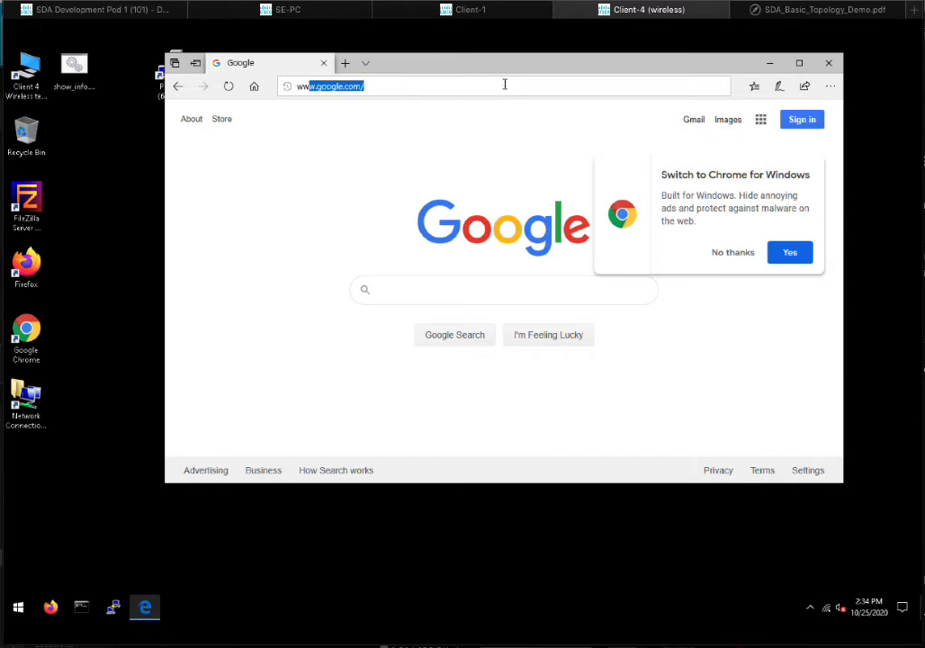
text(w)
text(.dallasstars)
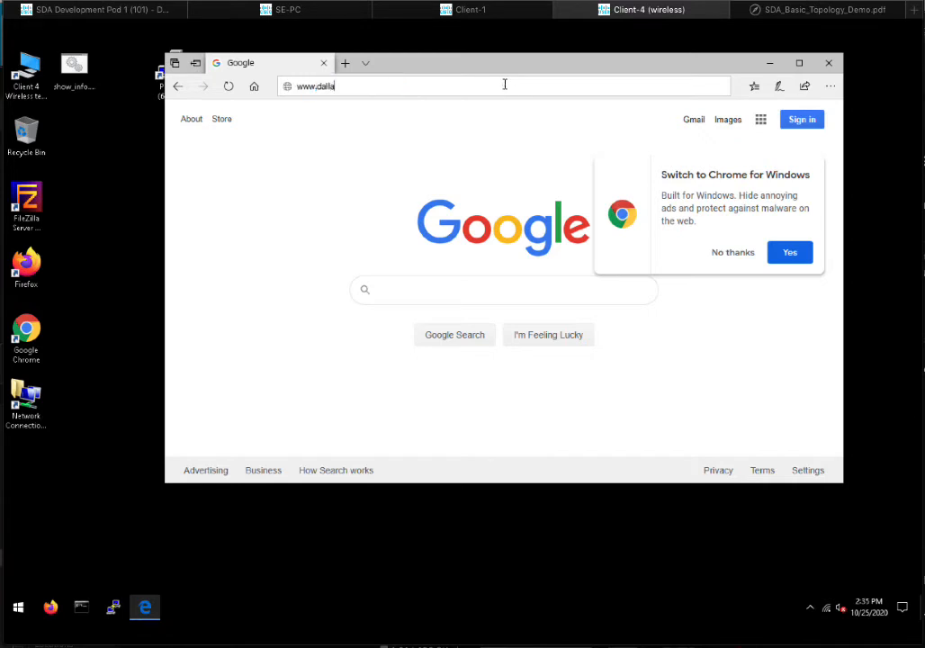
text(.com/)
key(Return)
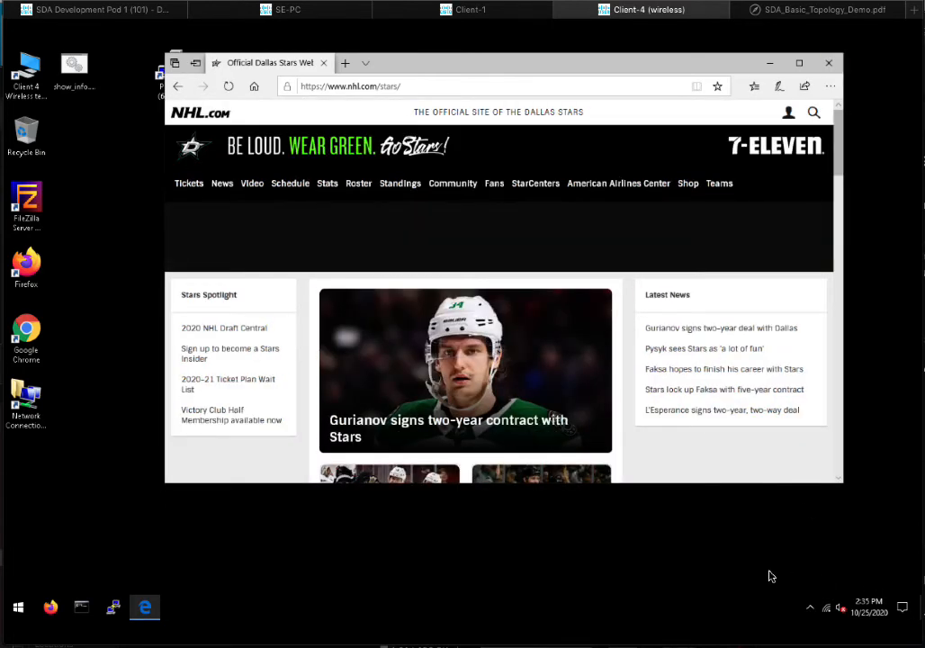
- Connect Client-4 to the secured dev_campus Wi-Fi, signing in with the user's name and password
click(827, 610)
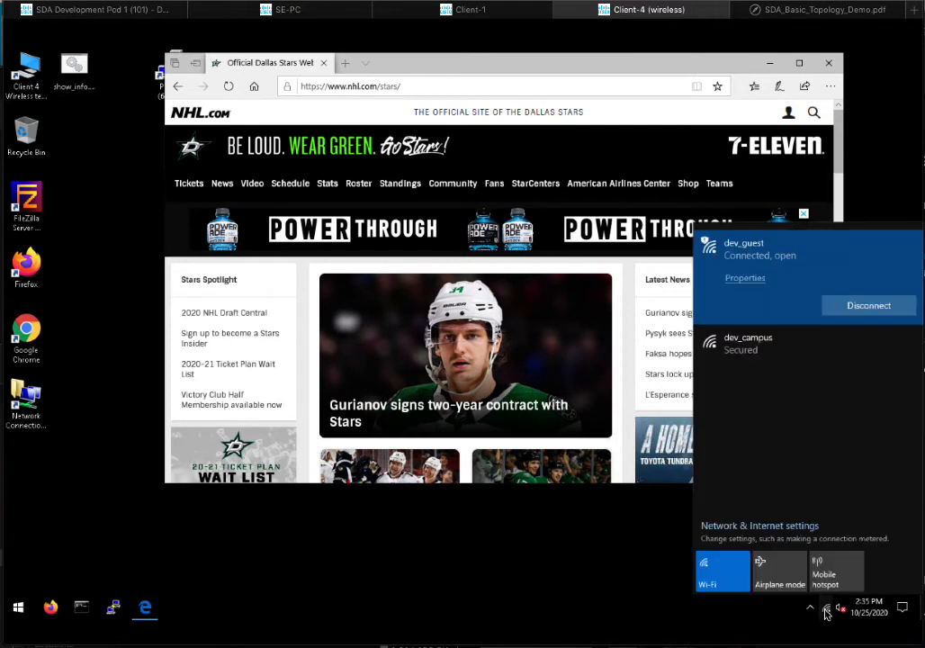
click(840, 355)
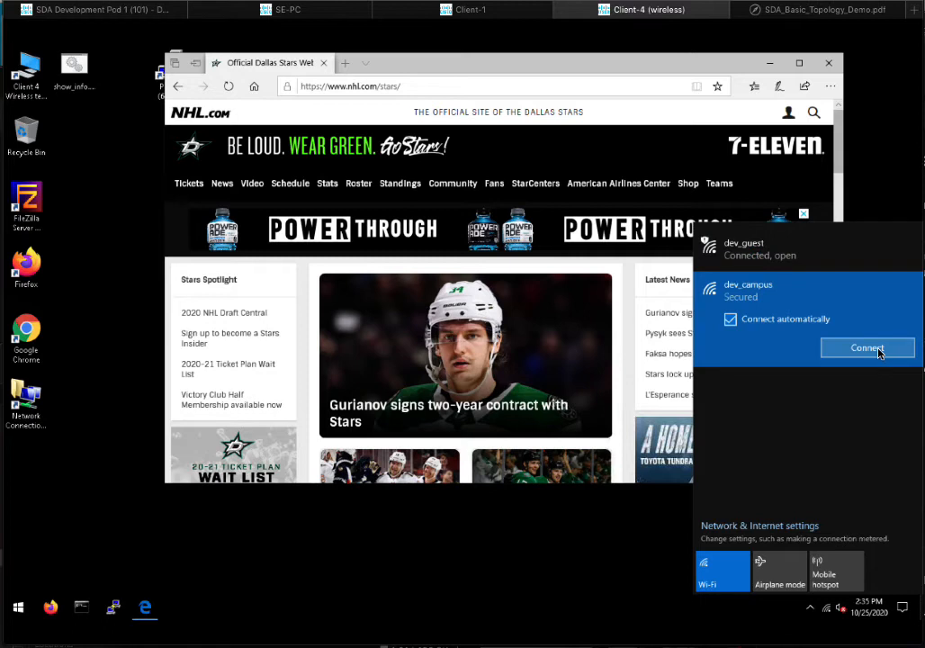
click(879, 354)
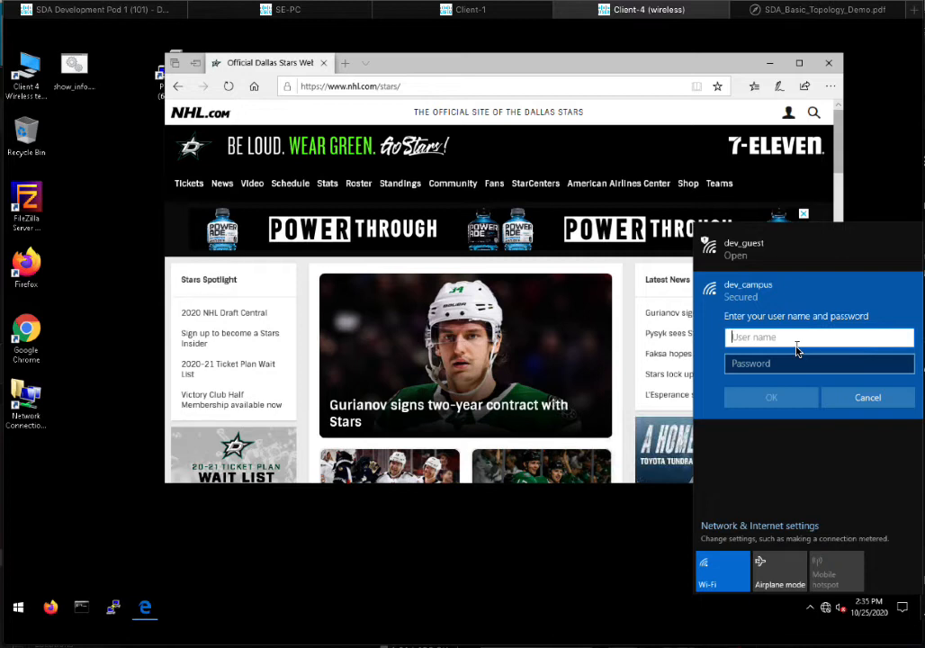
text(acct2)
key(Tab)
text(•••)
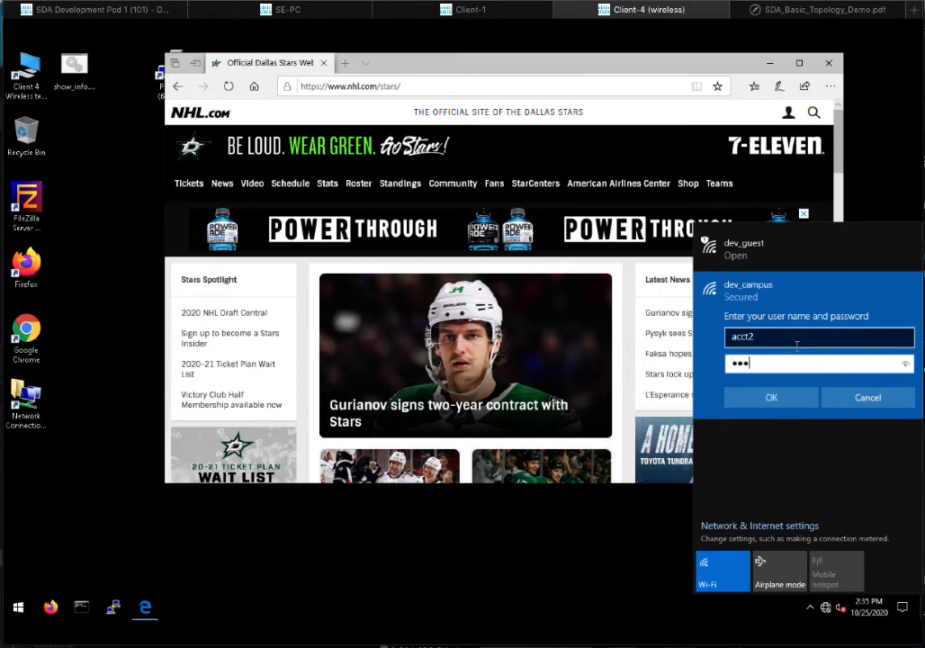
key(Return)
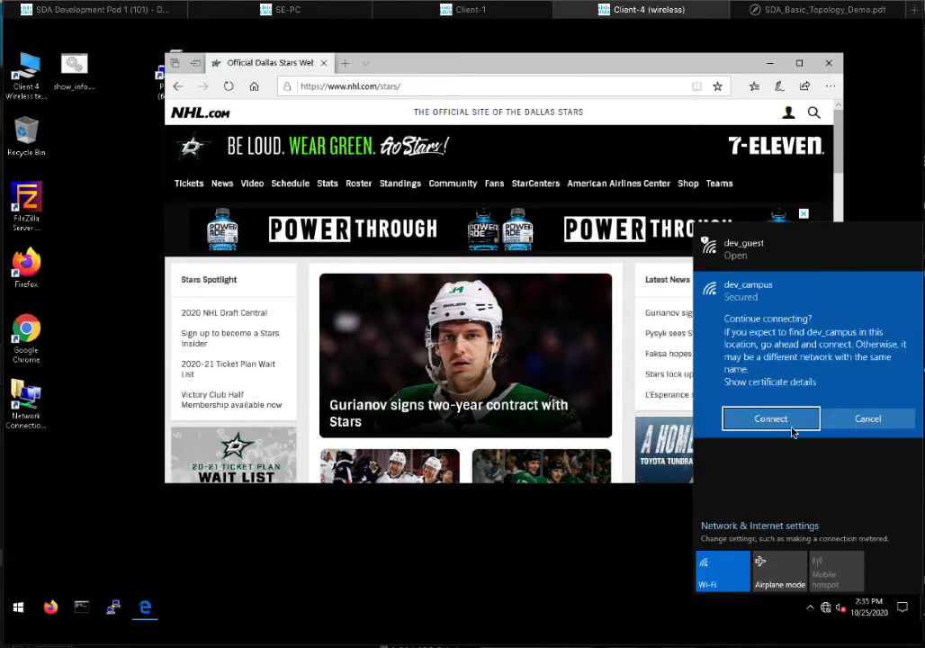
click(757, 426)
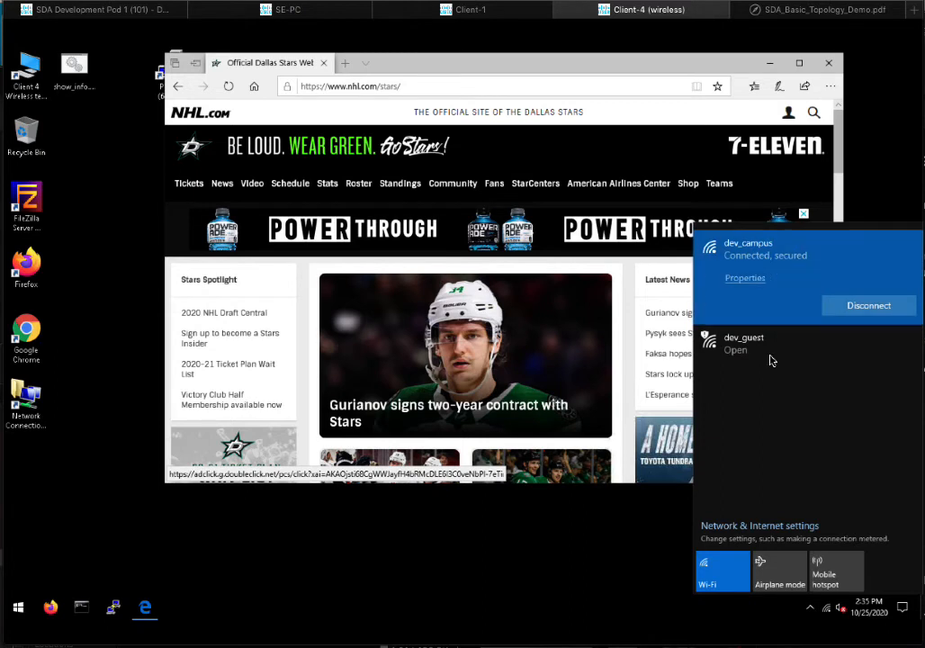
click(407, 86)
text(www.te)
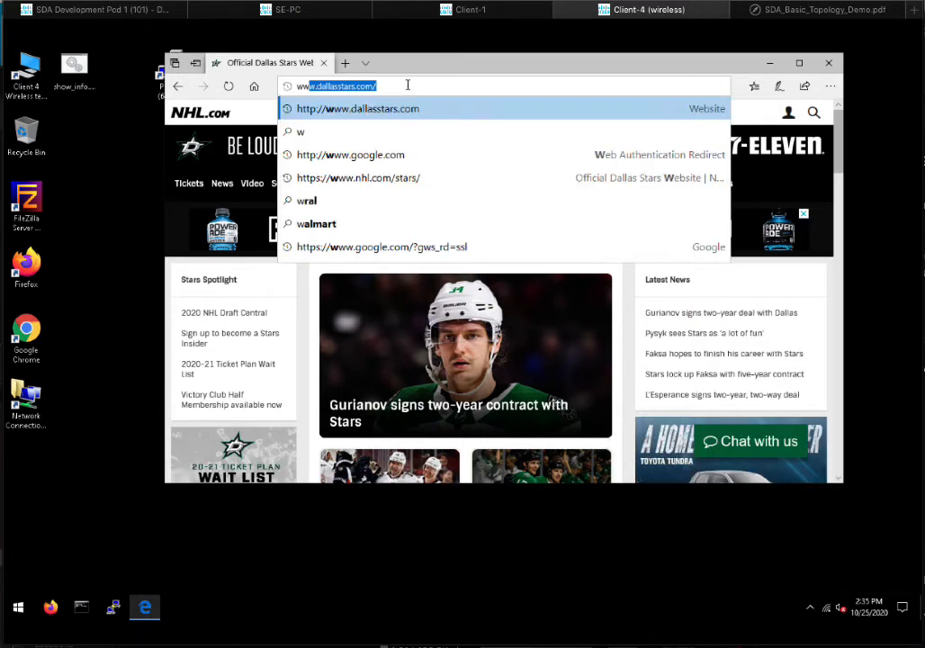
text(sla.com)
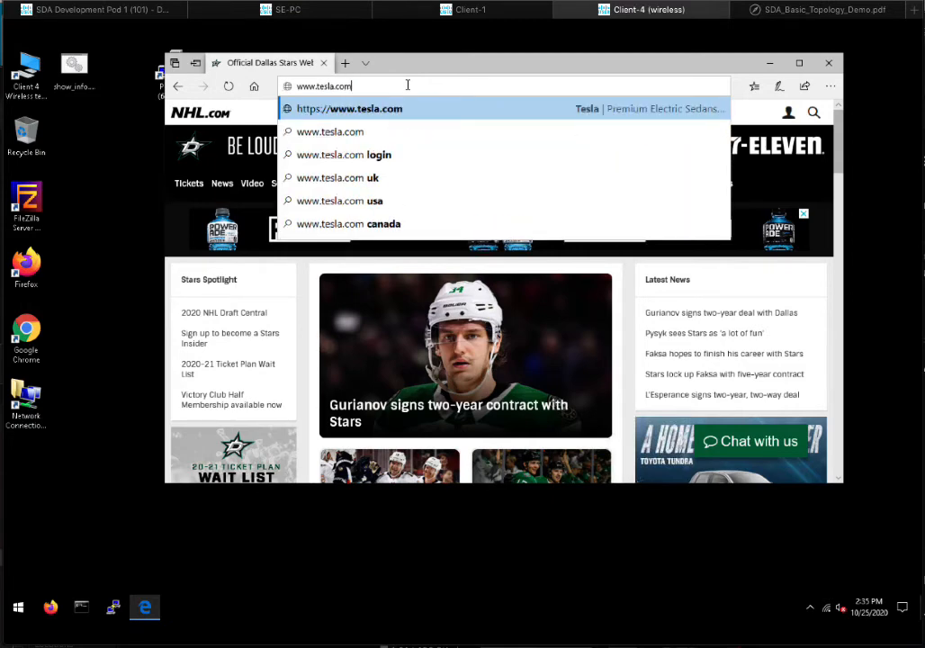
key(Return)
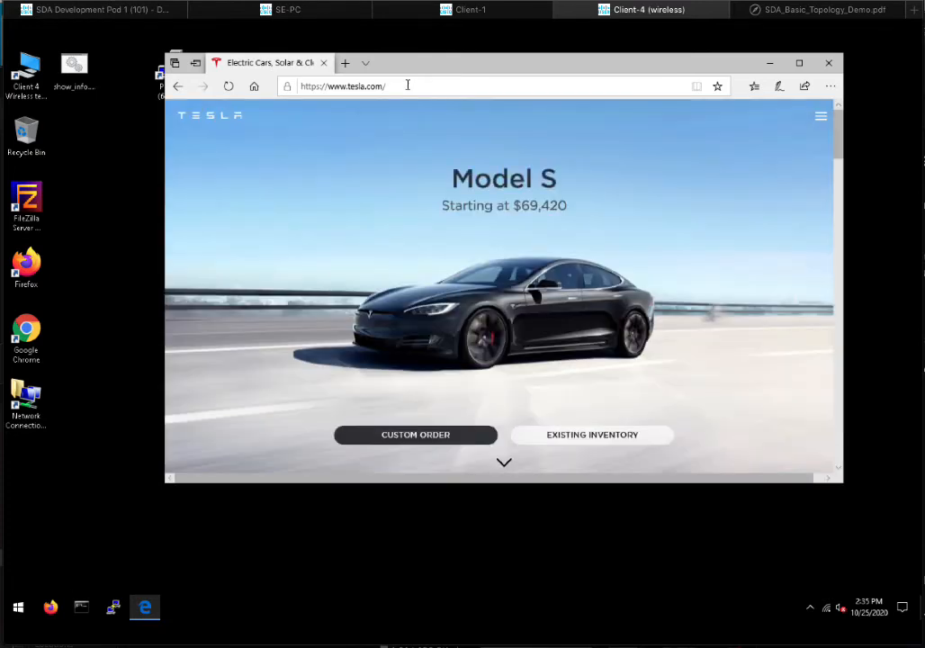
click(81, 608)
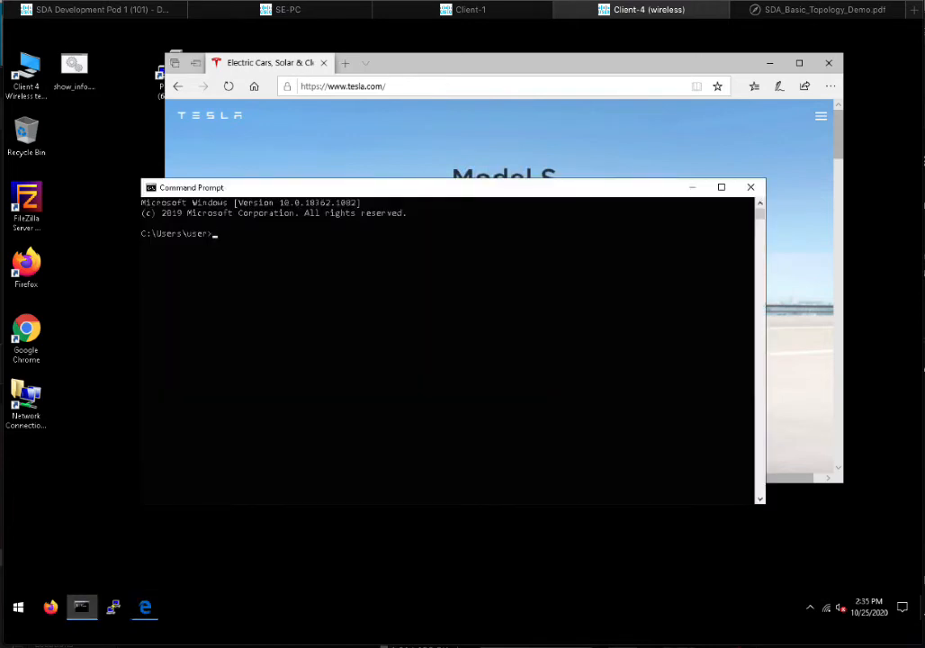
- Confirm Client-4's address 100.100.0.24 with ipconfig, then ping Client-1 at 100.100.0.21 successfully
text(ipconfig)
key(Return)
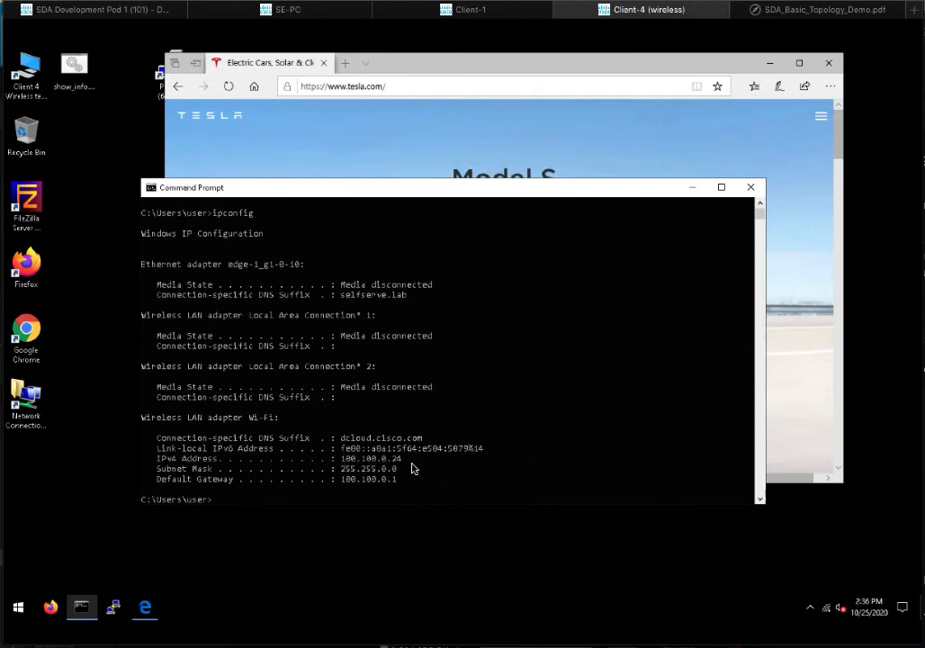
click(491, 11)
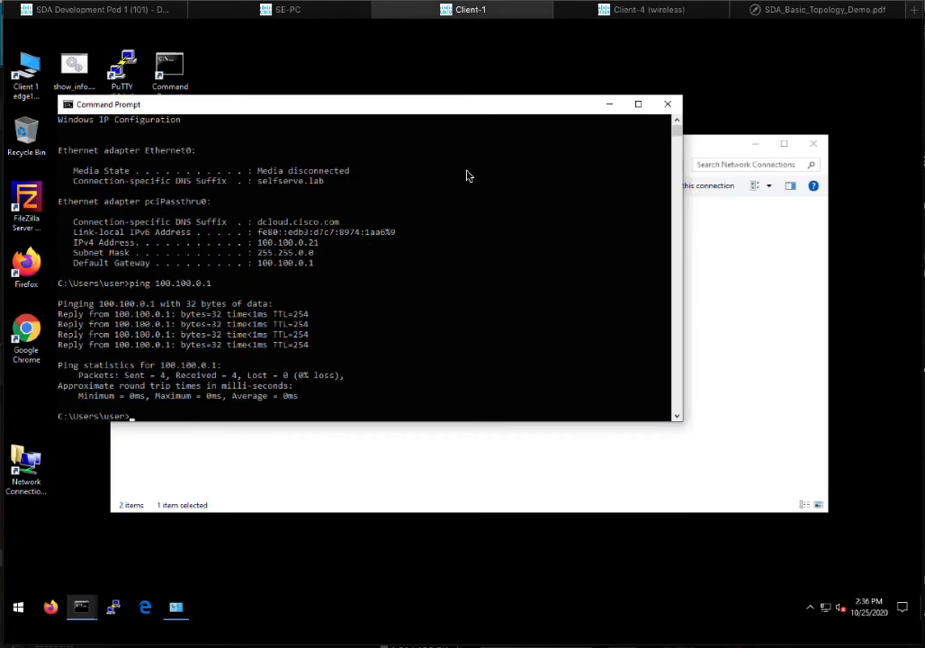
mouse_move(733, 10)
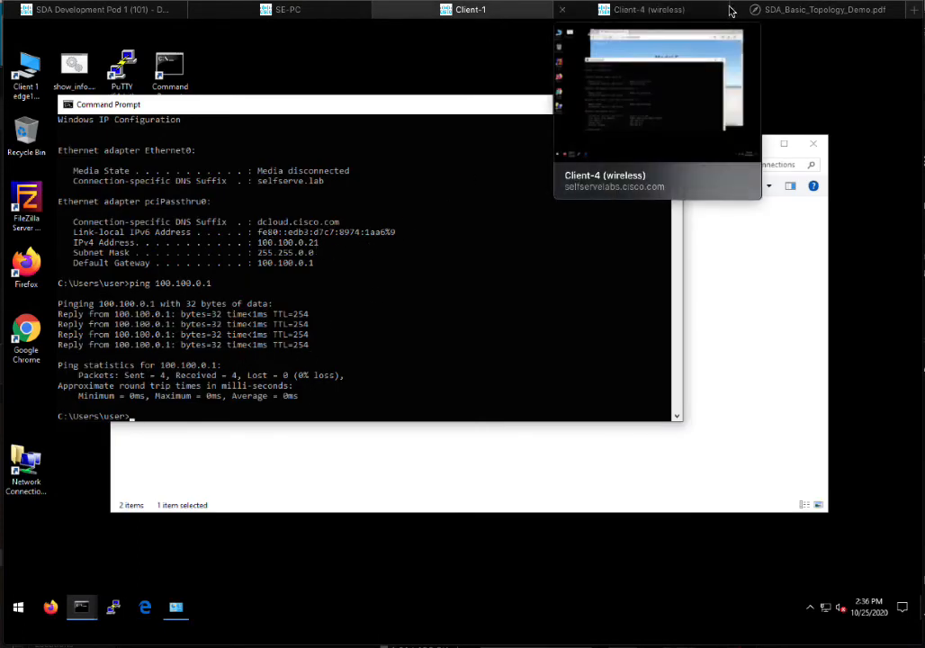
click(642, 12)
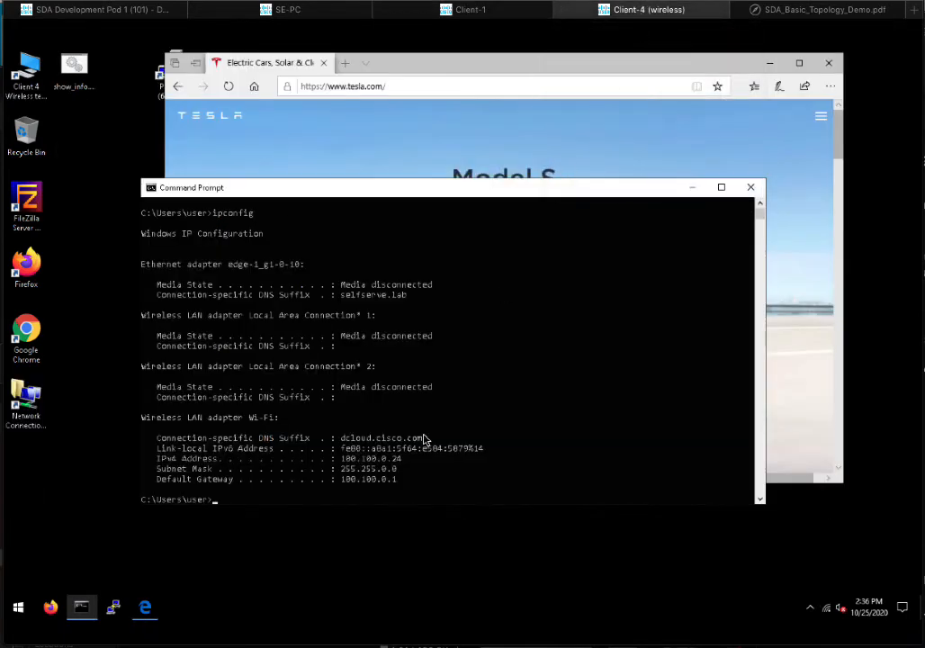
text(ping 100.100.0.21)
key(Return)
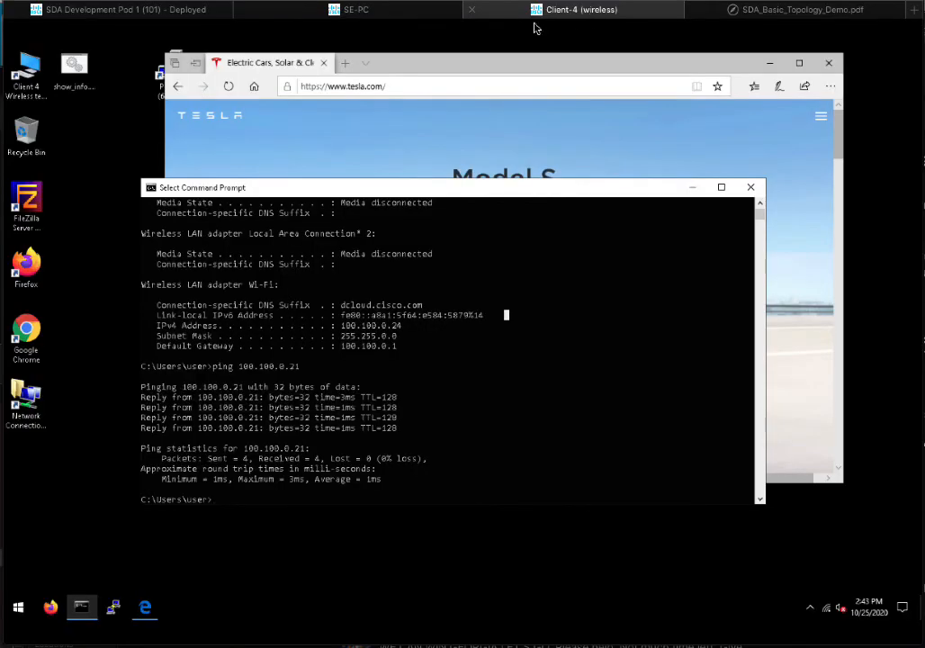
- On SE-PC, go to ISE Work Centers > Network Access > Policy Elements and expand Results
click(378, 21)
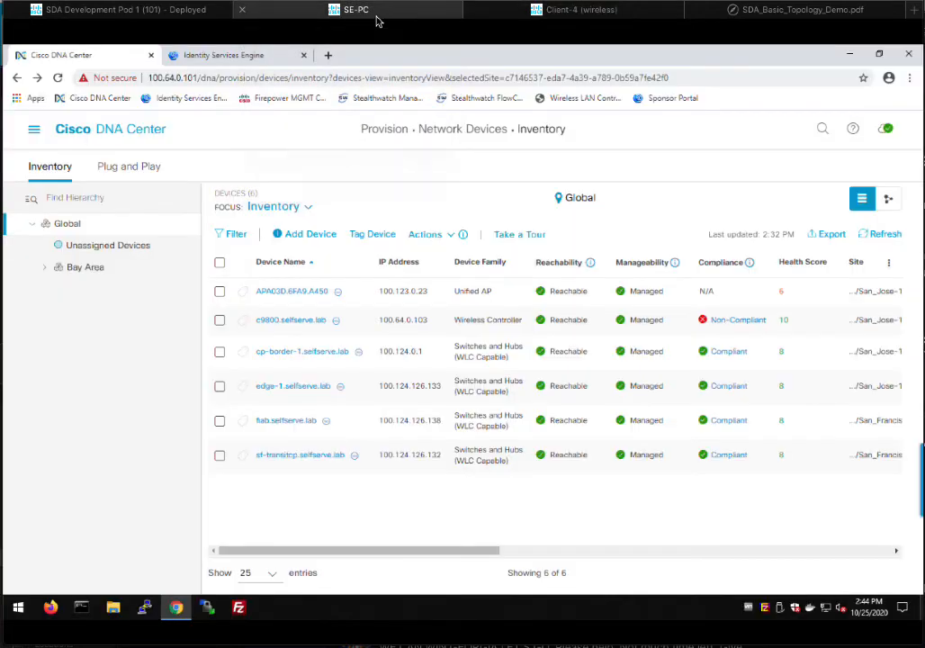
click(251, 59)
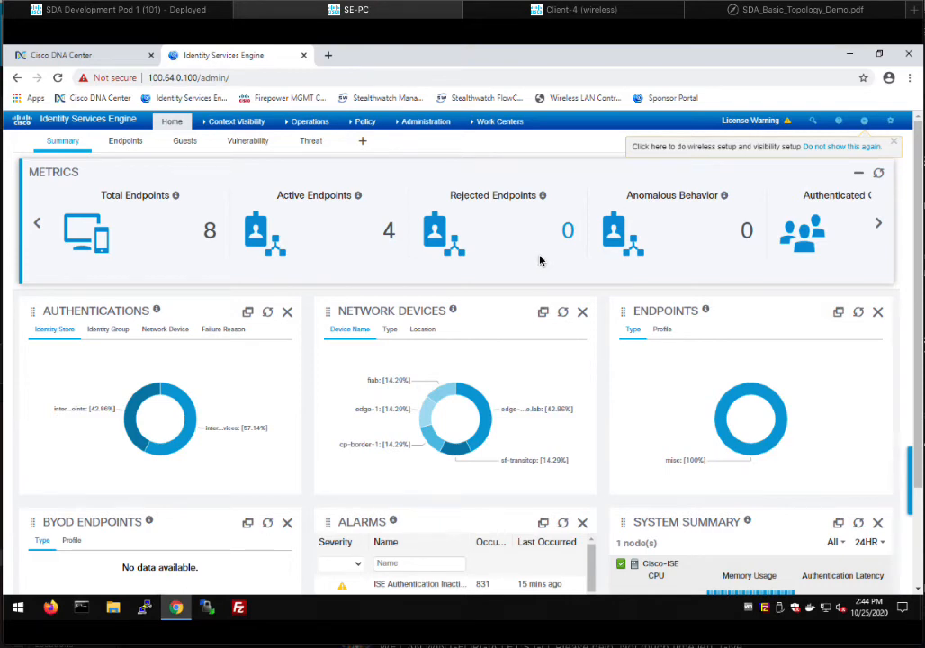
click(482, 124)
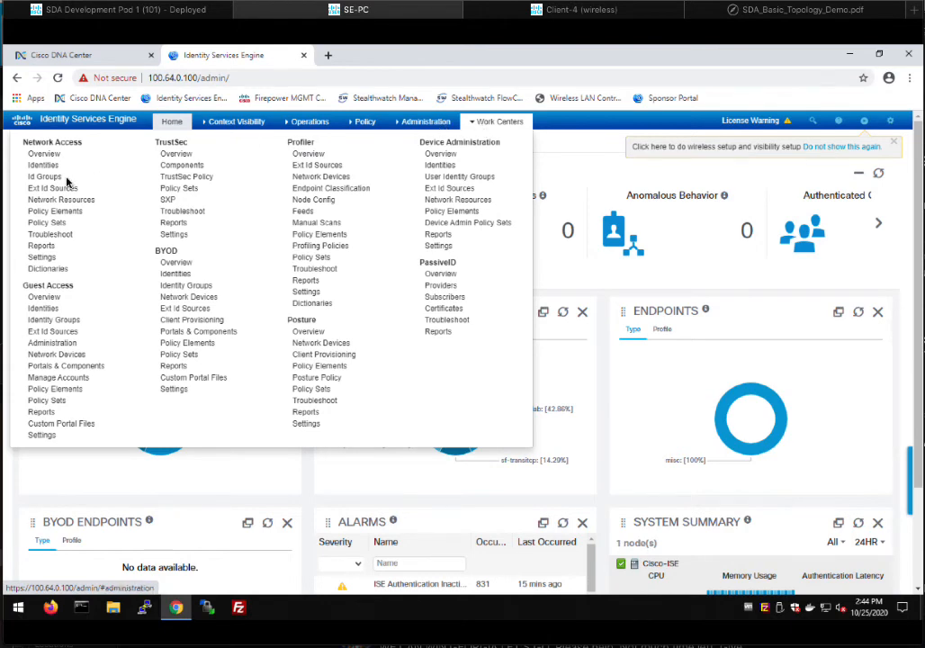
mouse_move(514, 124)
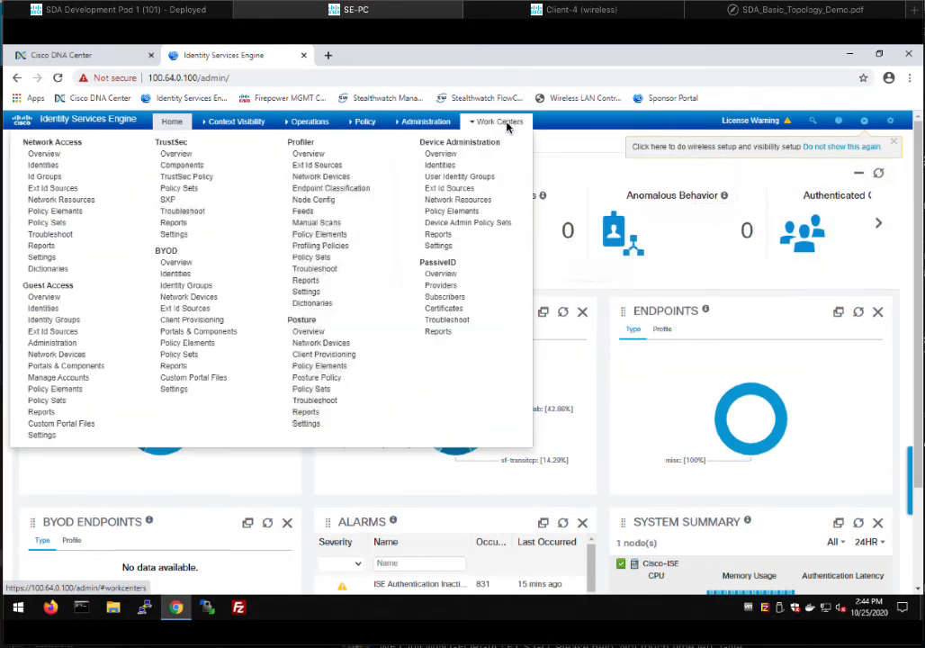
click(59, 214)
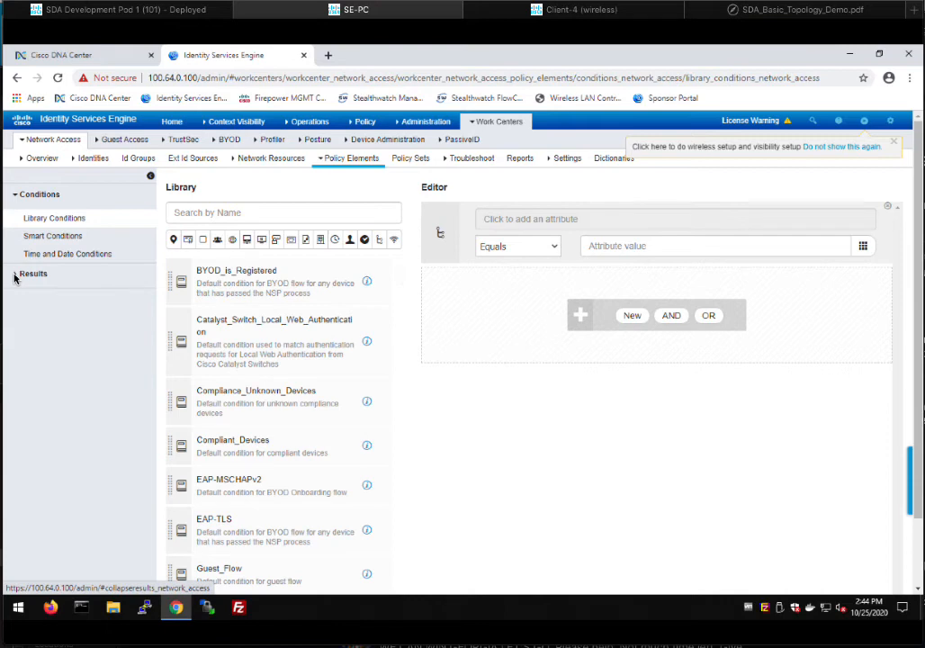
click(16, 275)
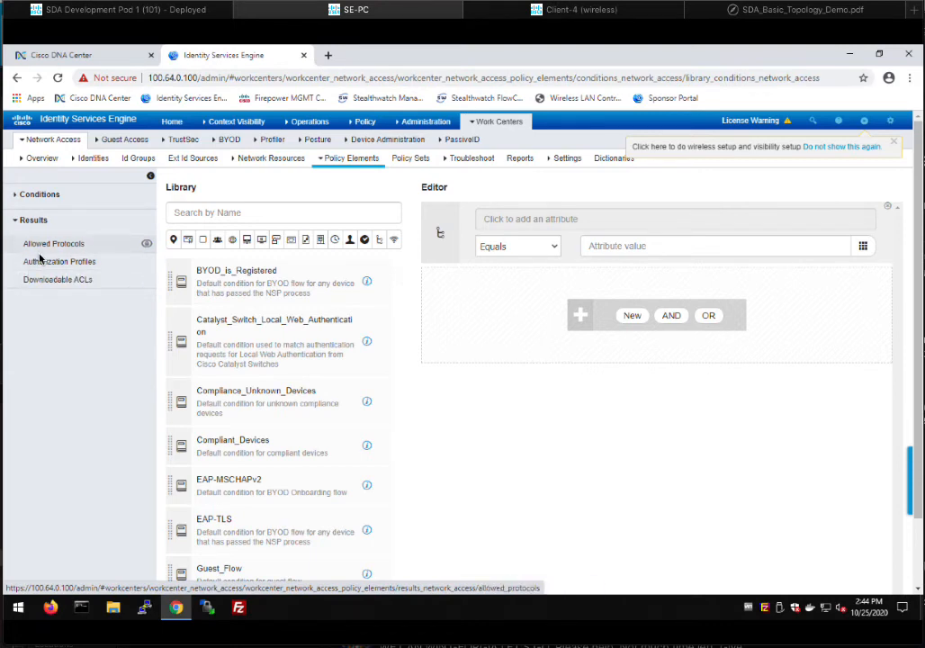
- Review CampusUser_Wireless: ACCESS_ACCEPT with Airspace-Interface-Name set to Campus
click(39, 263)
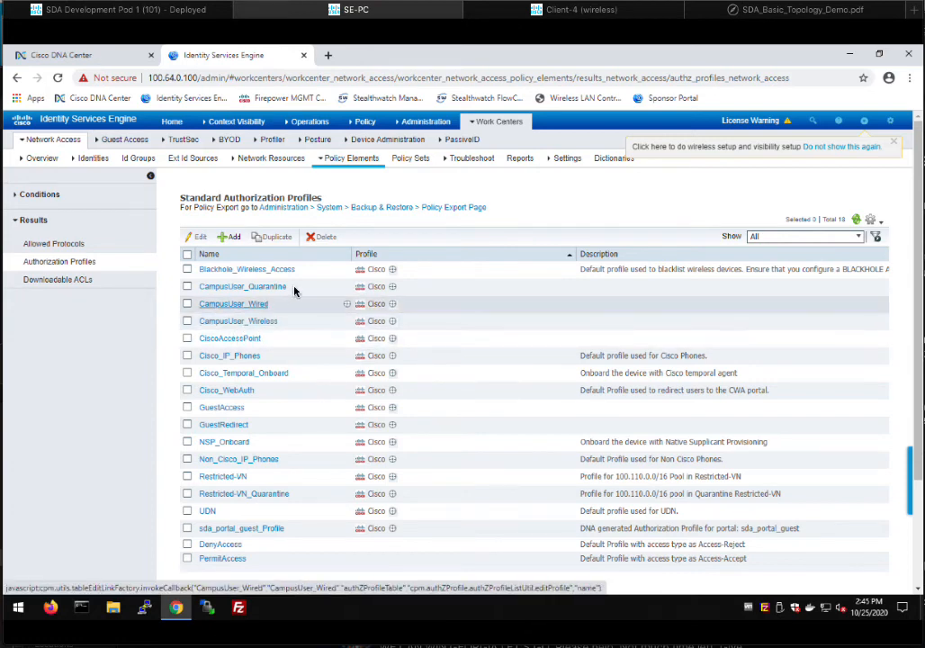
click(256, 324)
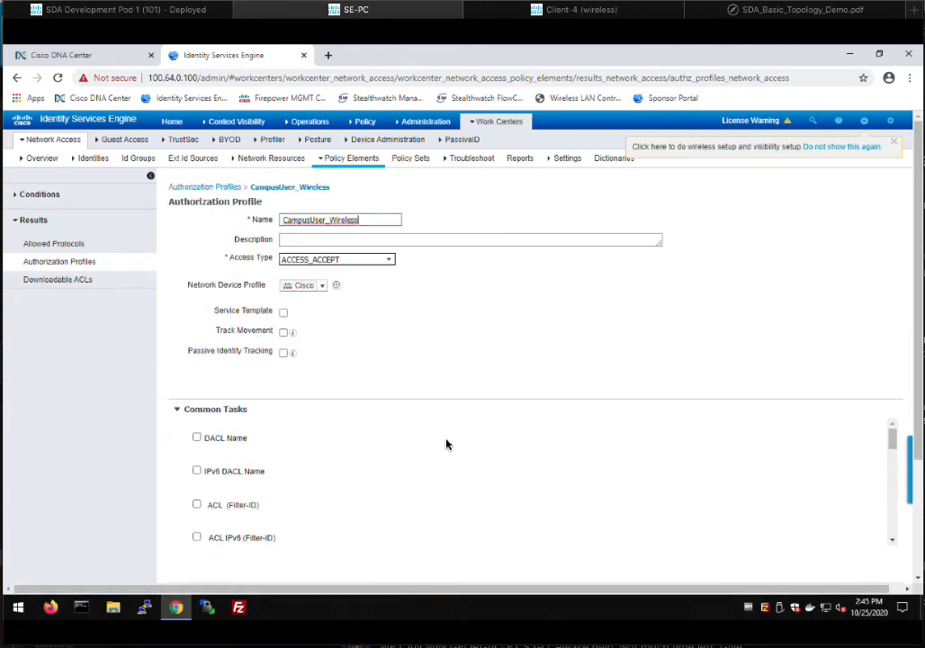
scroll(621, 460, down, 10)
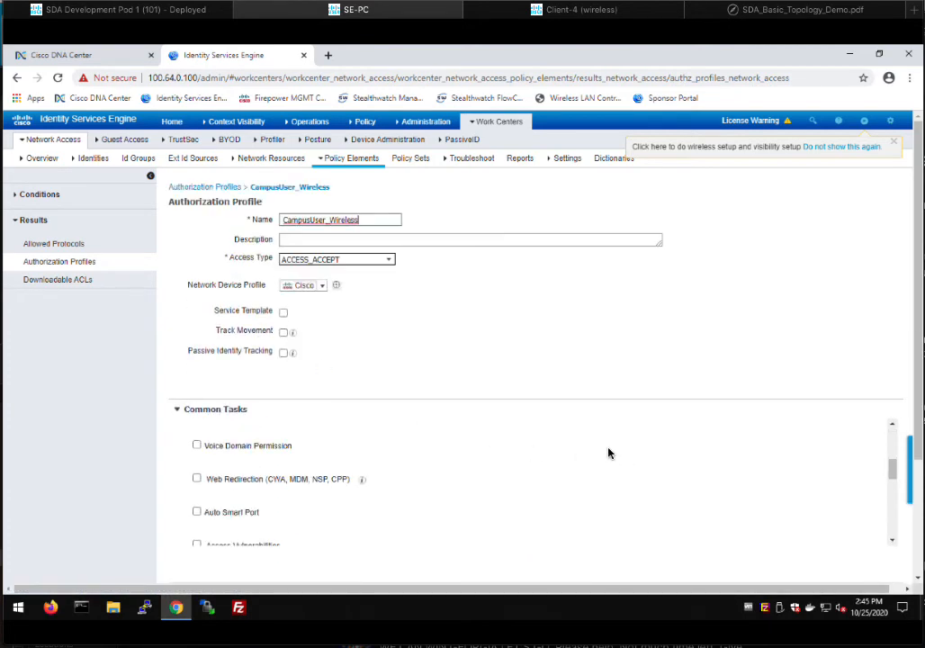
scroll(603, 456, down, 6)
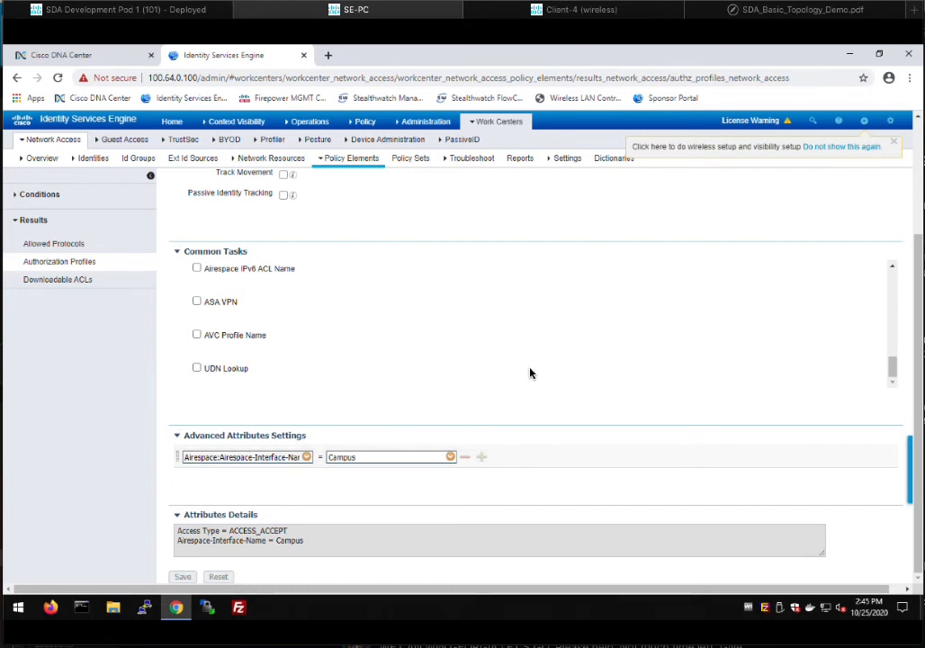
scroll(529, 373, up, 12)
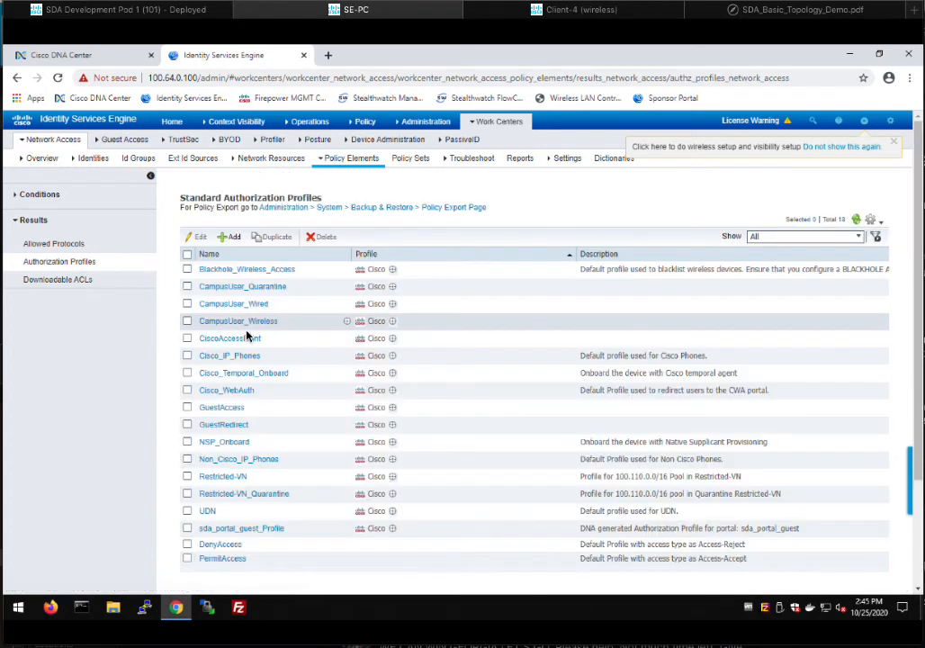
- Inspect the CampusUser_Wired profile's Common Tasks, noting the VLAN name Campus
click(249, 306)
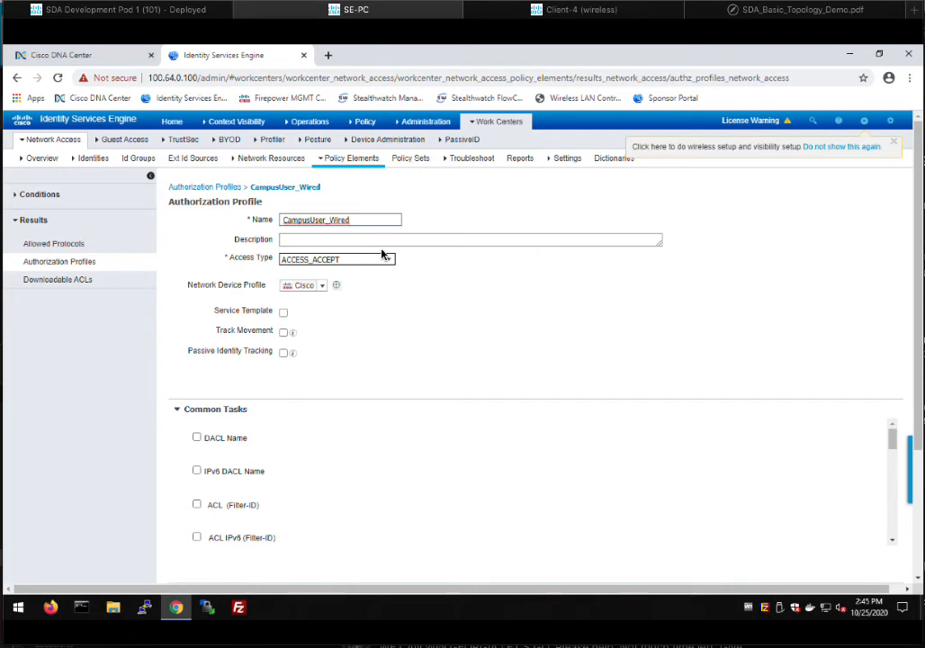
scroll(518, 483, down, 2)
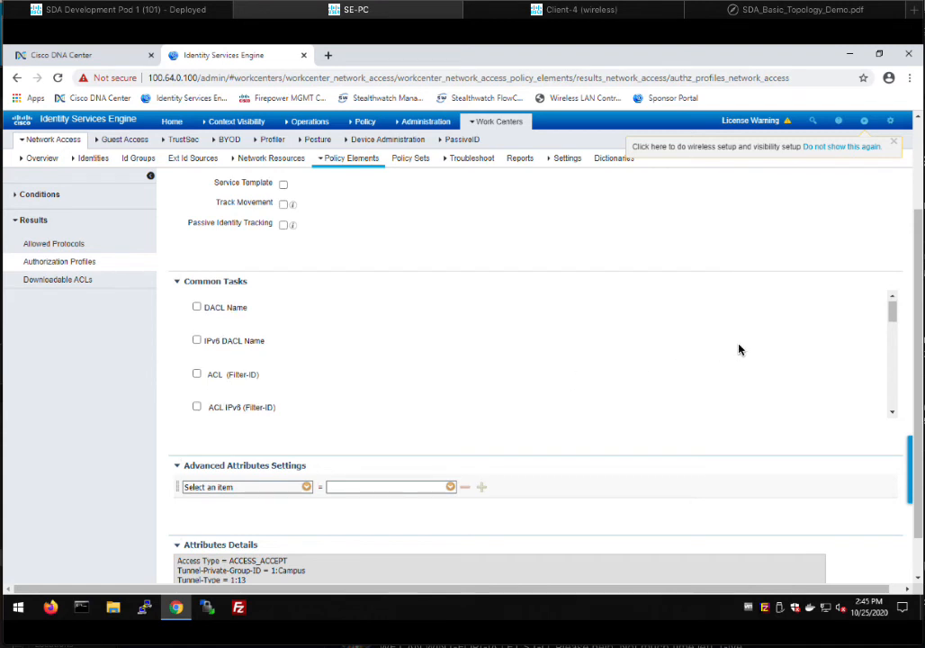
scroll(740, 348, down, 1)
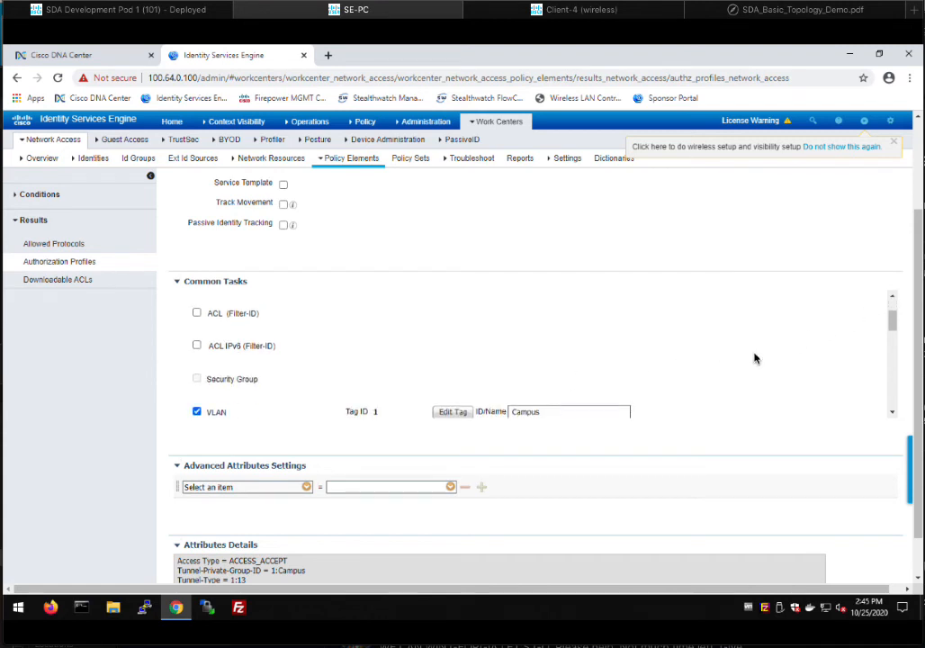
scroll(756, 360, down, 1)
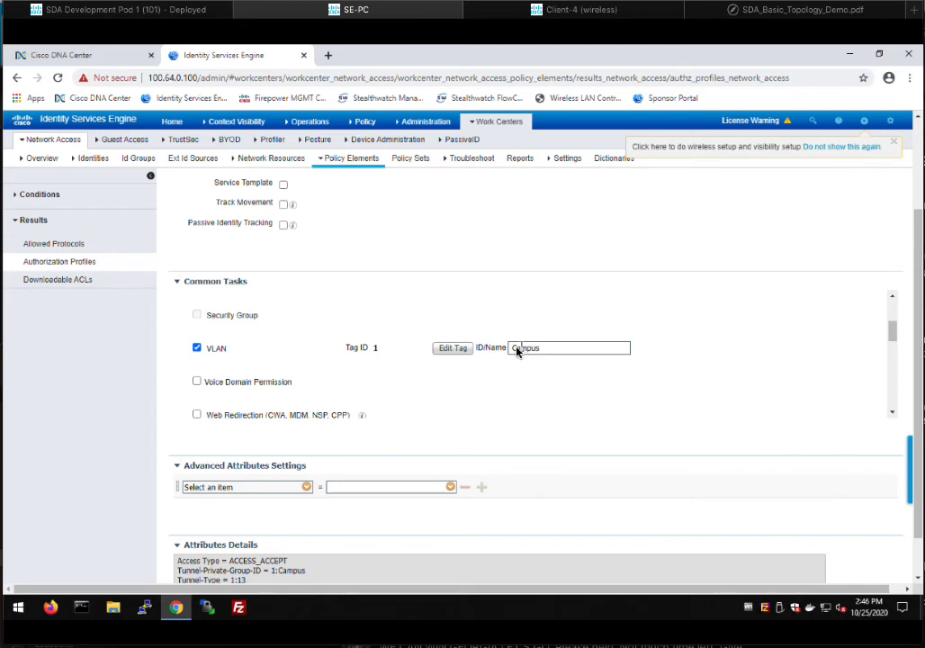
click(547, 349)
- Scroll back up and go to Network Access Policy Sets, showing the Default policy set
click(893, 415)
click(893, 415)
click(893, 415)
click(893, 415)
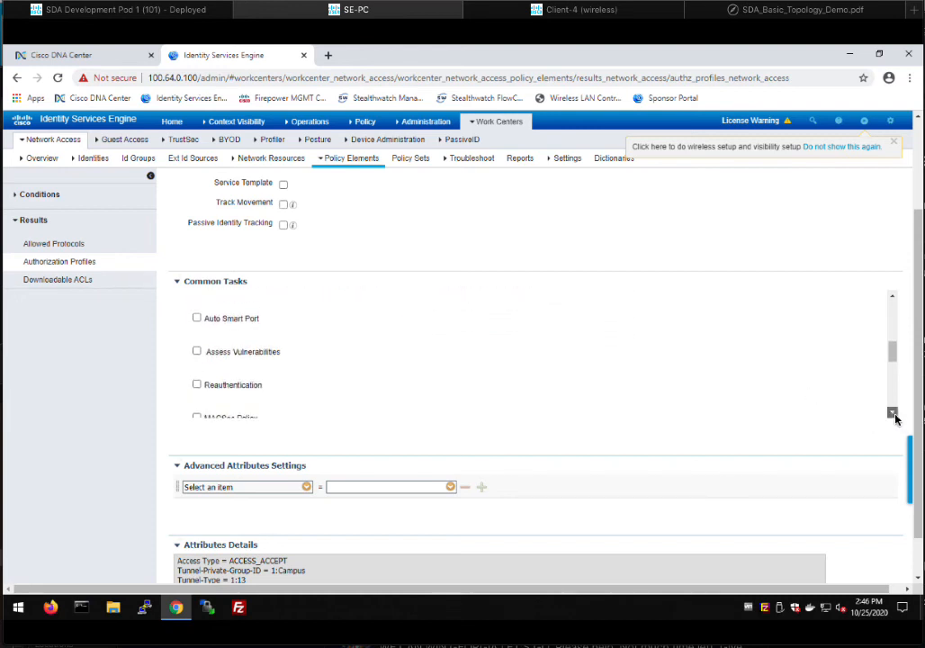
click(893, 415)
click(893, 415)
click(893, 415)
click(893, 415)
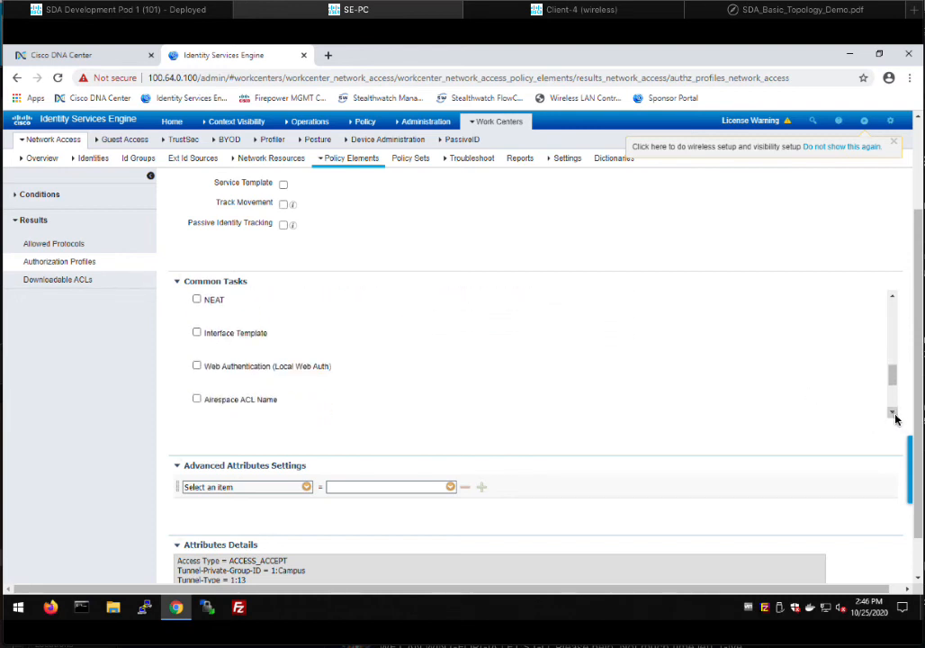
click(893, 415)
click(893, 415)
click(893, 415)
click(893, 415)
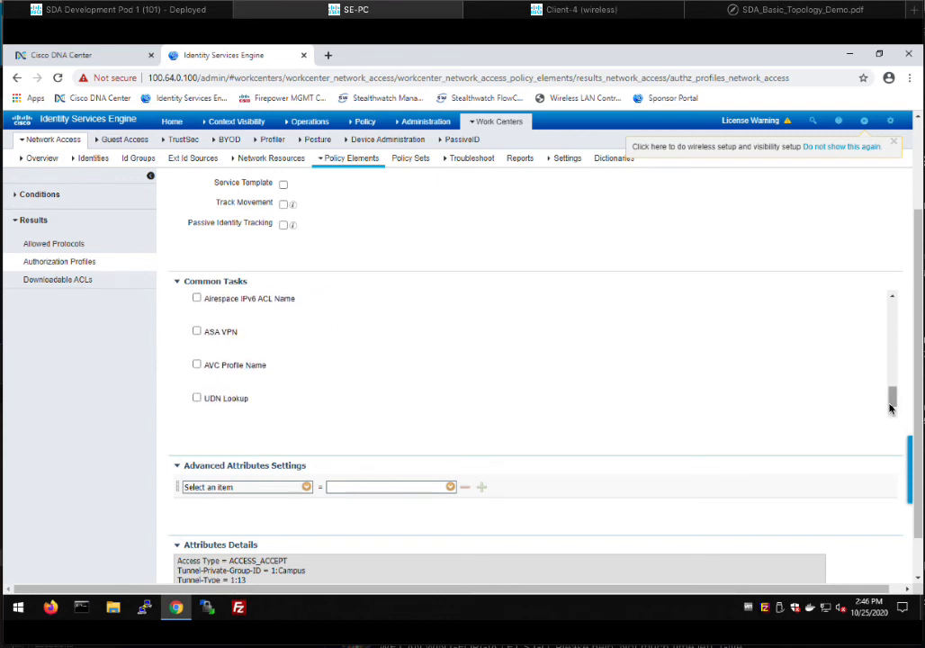
drag(891, 400, 894, 294)
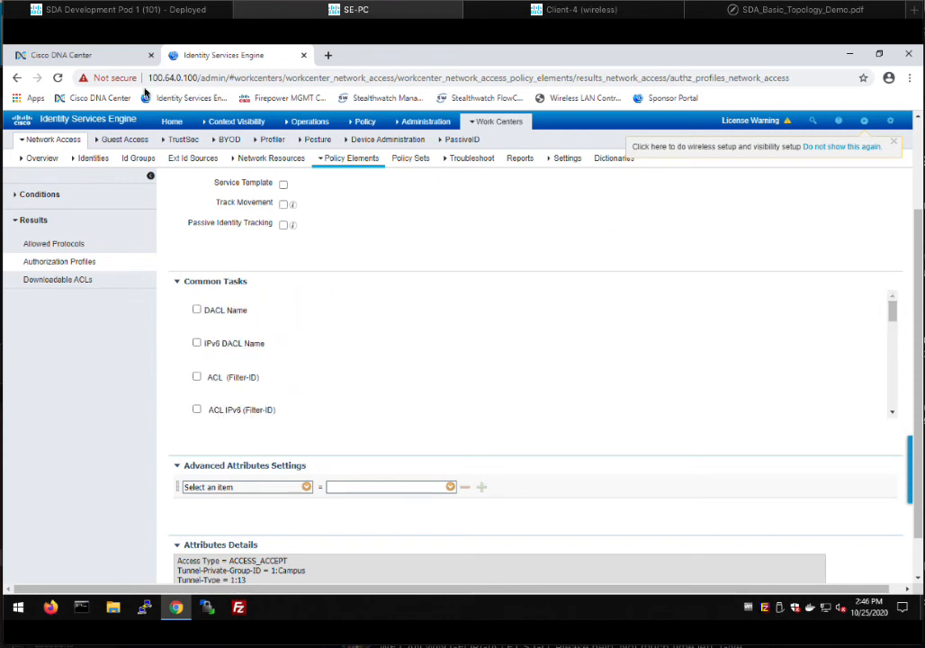
click(410, 160)
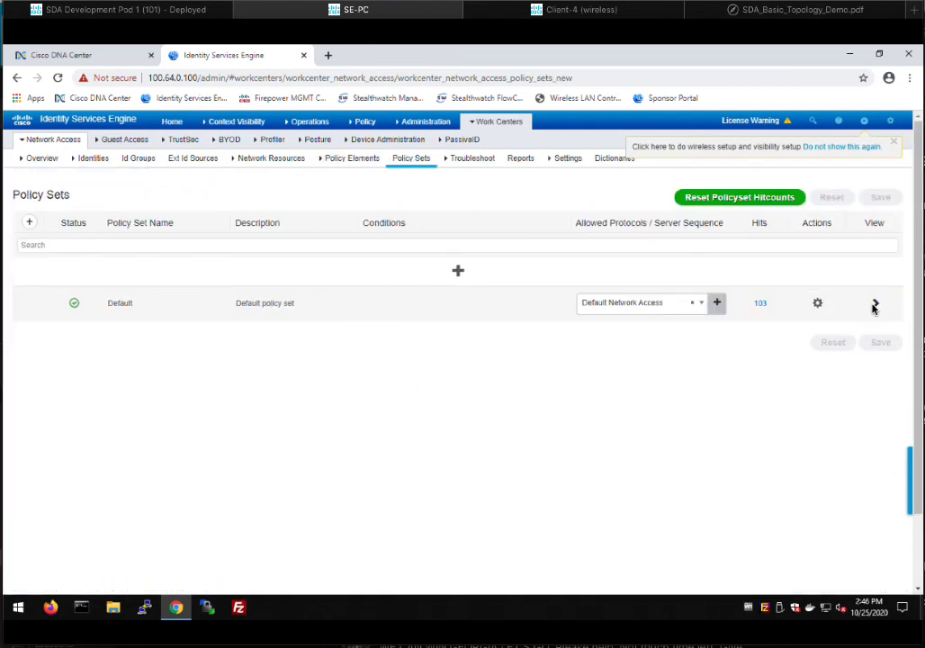
click(875, 306)
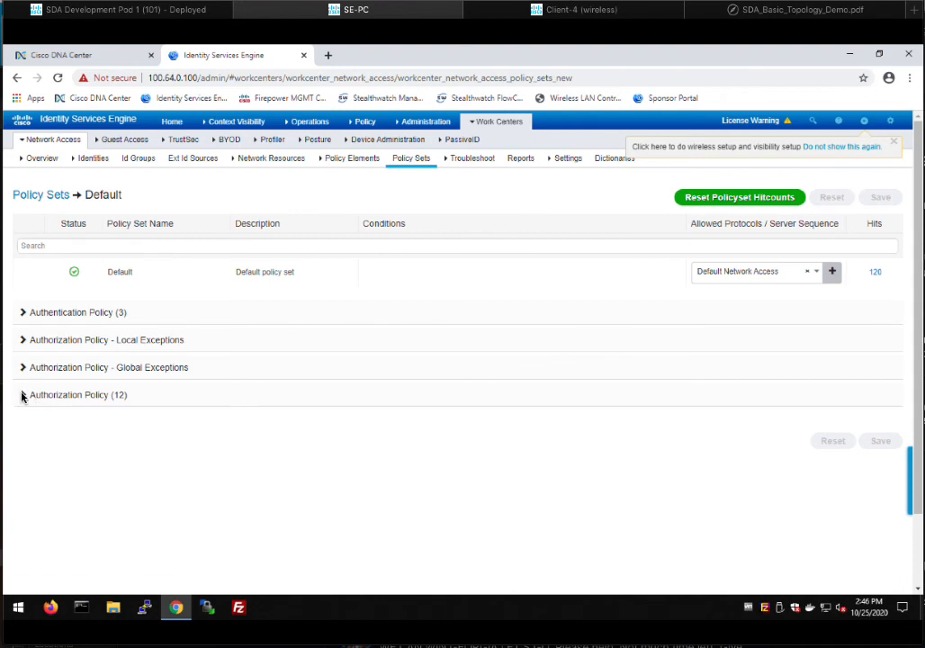
click(22, 396)
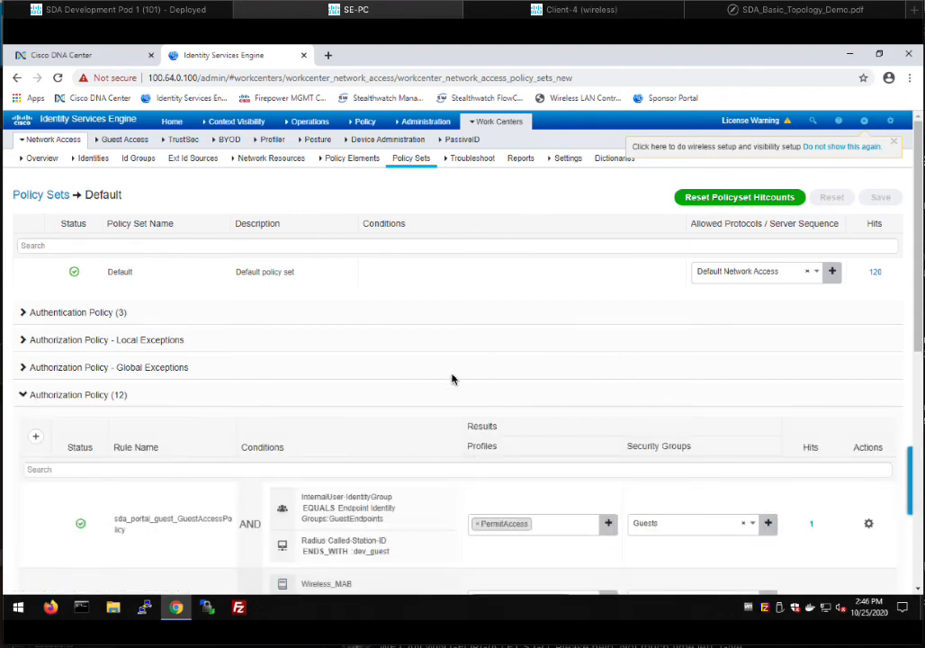
scroll(495, 441, down, 2)
scroll(523, 495, down, 5)
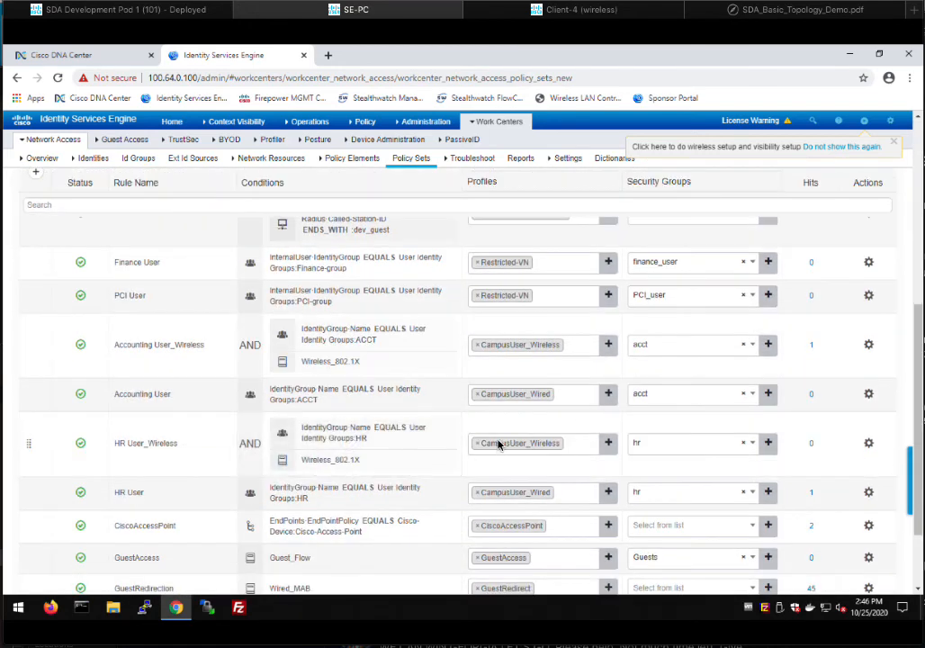
scroll(478, 418, down, 2)
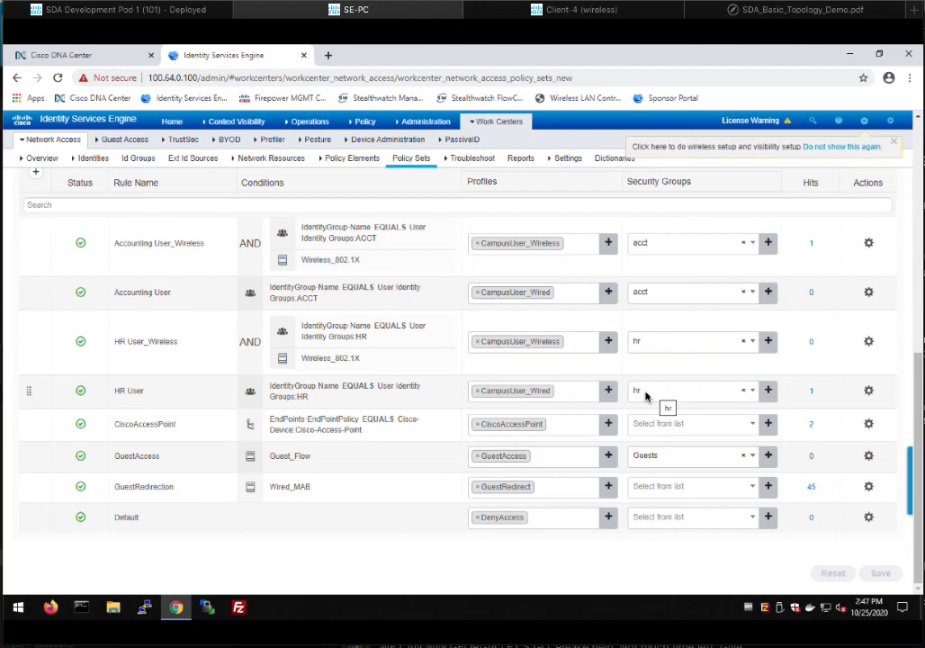
- Start a continuous 'ping -t 100.100.0.21' on Client-4, then return to the SE-PC session
click(588, 12)
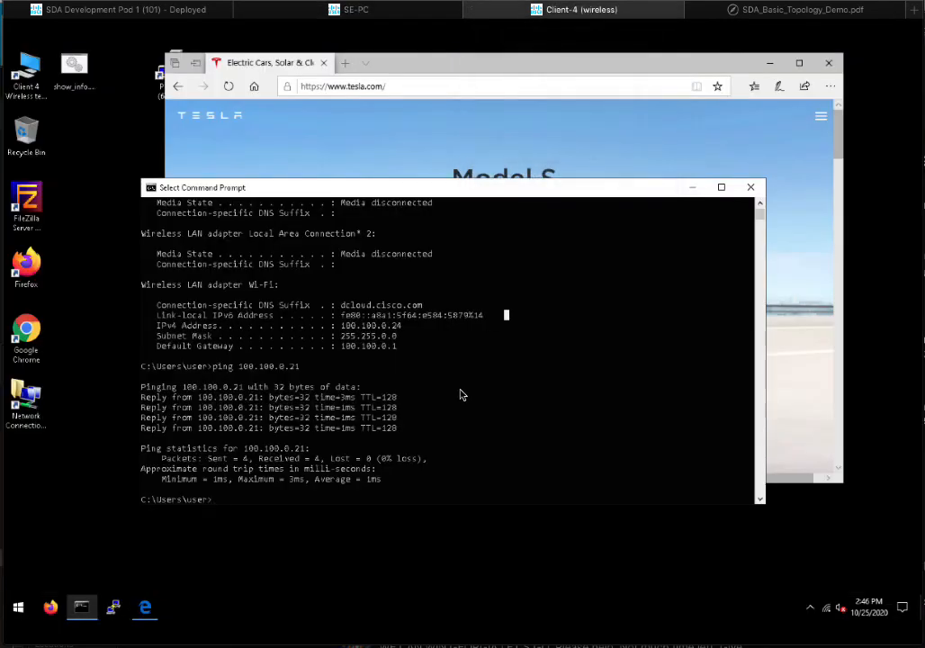
key(Escape)
key(Up)
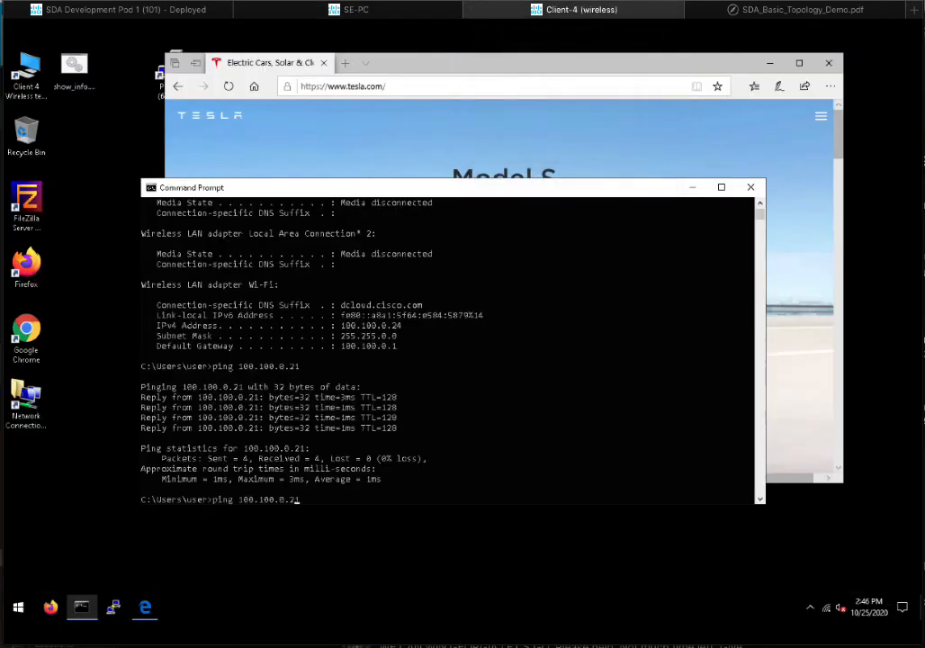
key(Left)
key(Left)
key(Left)
key(Left)
key(Left)
key(Left)
key(Left)
key(Left)
key(Left)
key(Left)
key(Left)
key(Left)
text(-t)
key(Return)
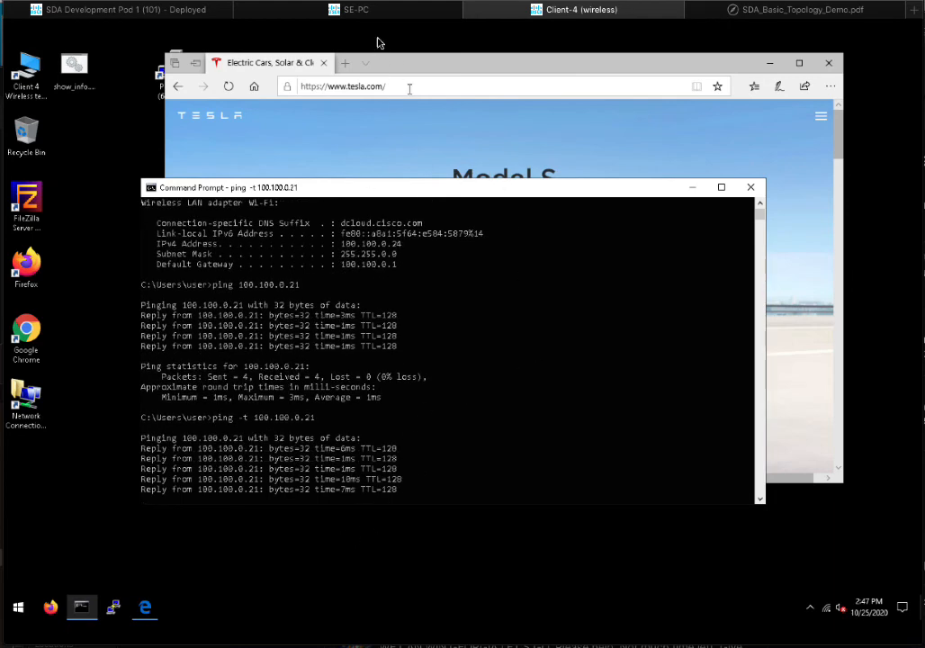
click(359, 13)
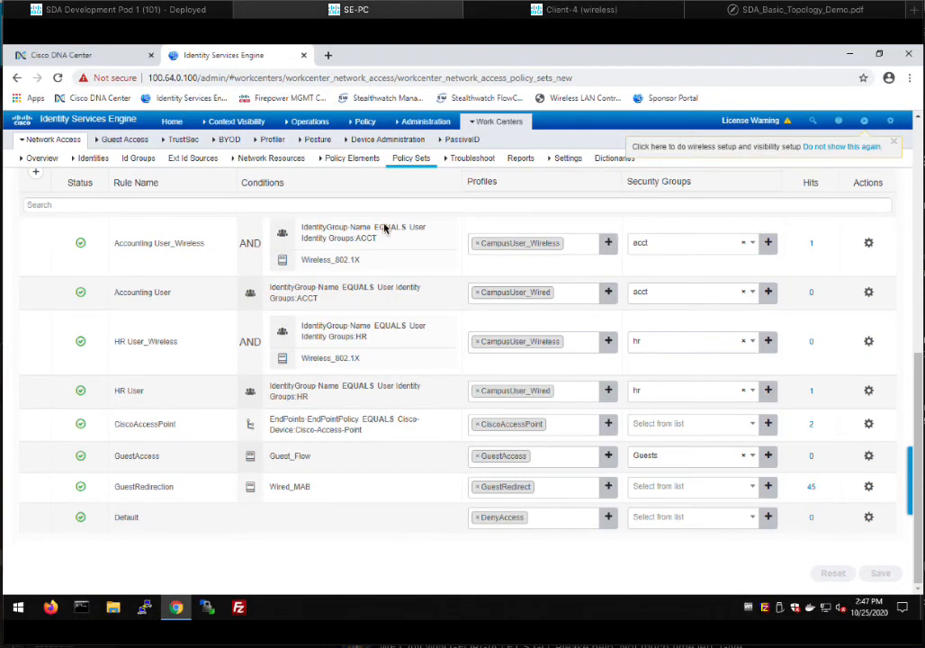
- Go to Policy > Group-Based Access Control in Cisco DNA Center
click(79, 58)
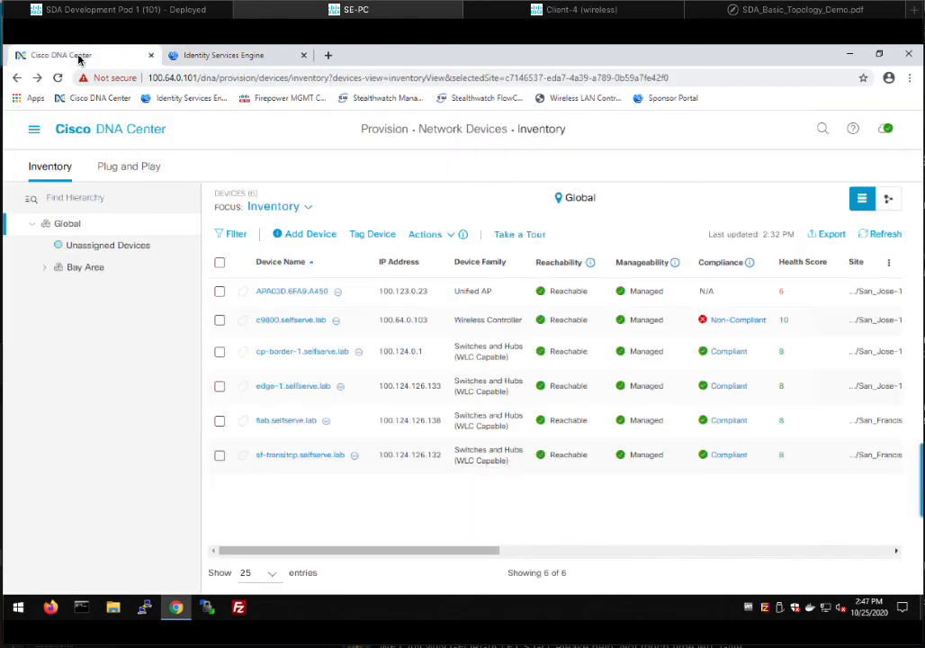
click(34, 129)
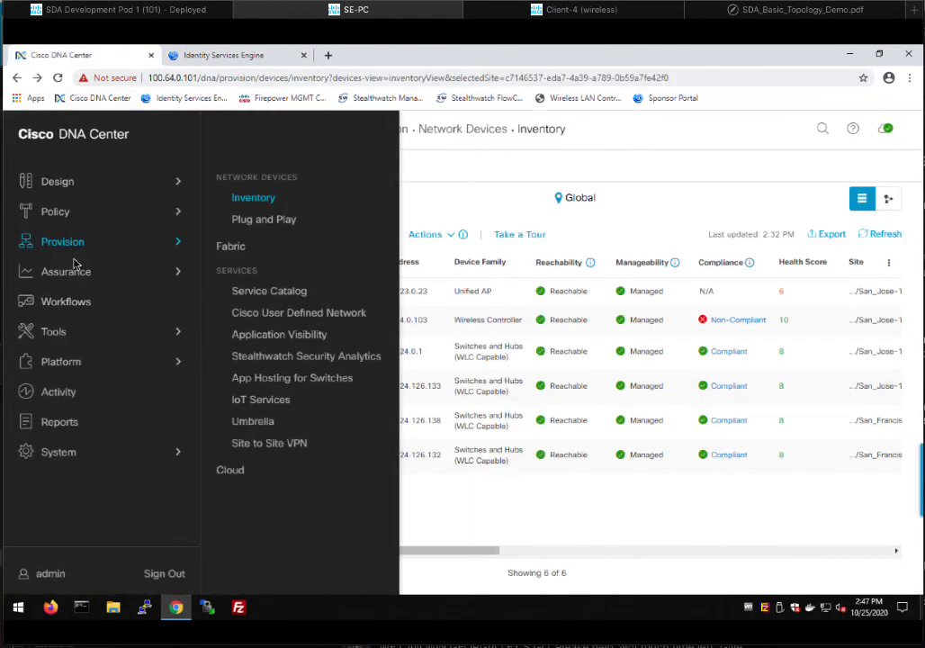
mouse_move(70, 211)
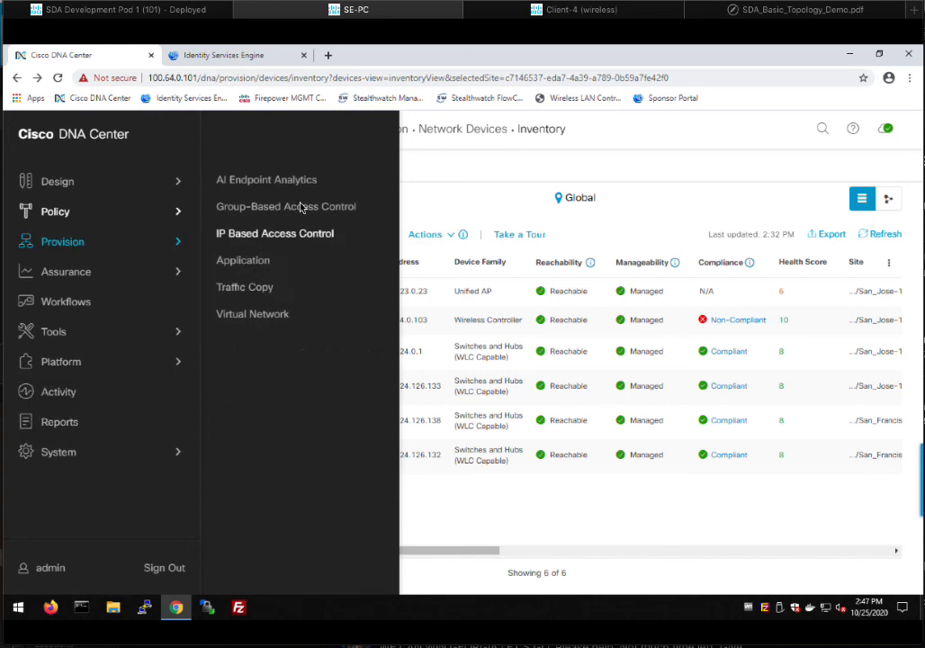
click(302, 206)
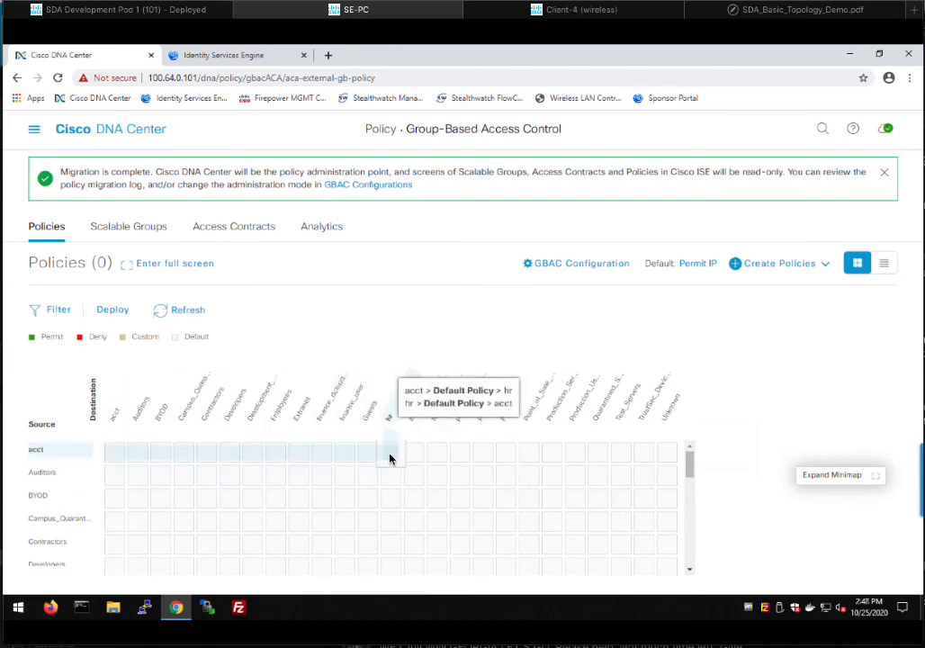
- Change the acct-to-hr cell's contract to Deny IP and save the policy
click(389, 458)
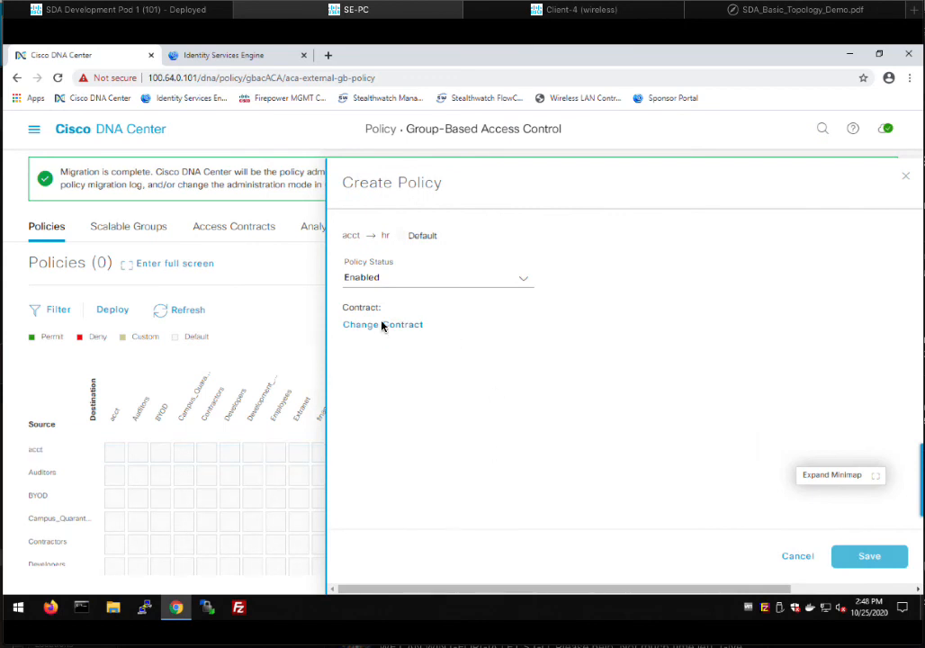
click(380, 326)
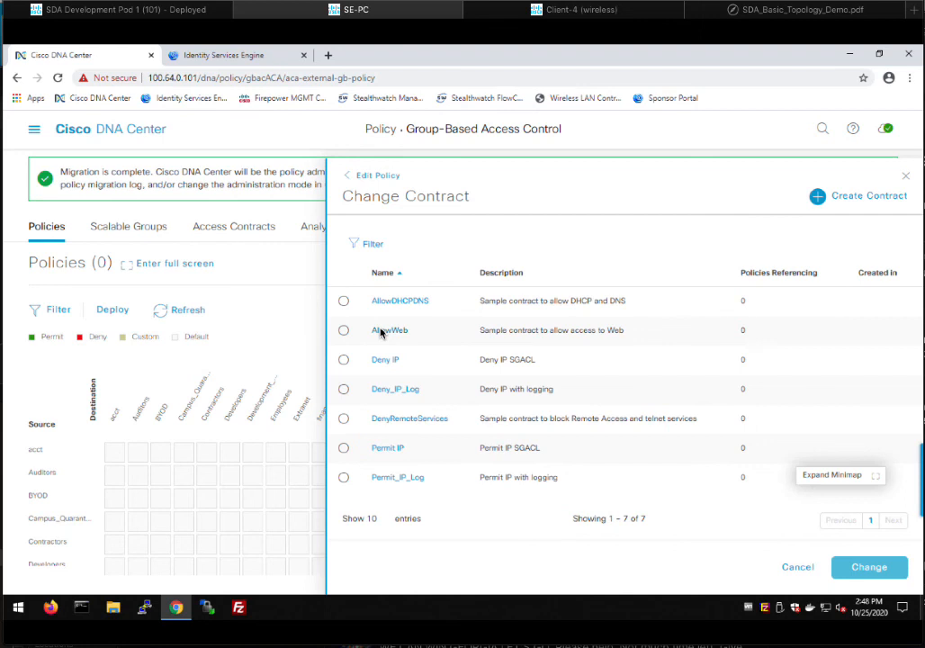
click(343, 360)
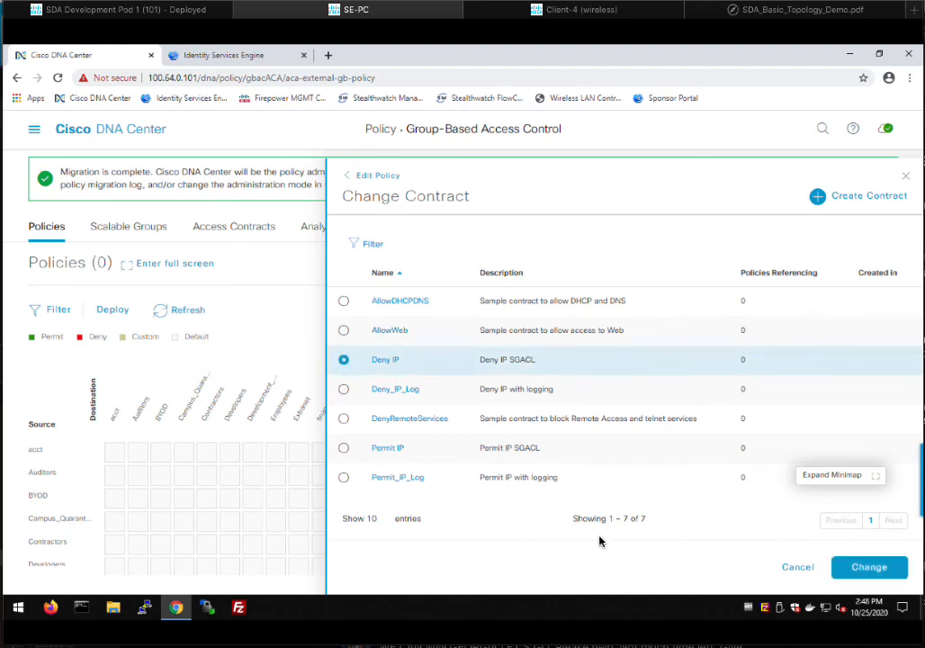
click(870, 569)
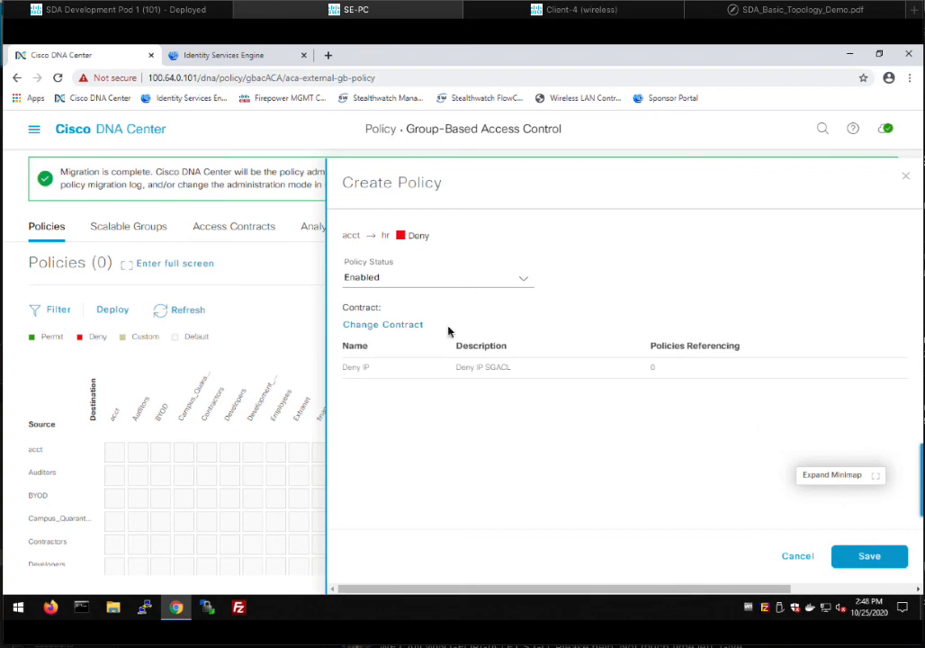
click(867, 556)
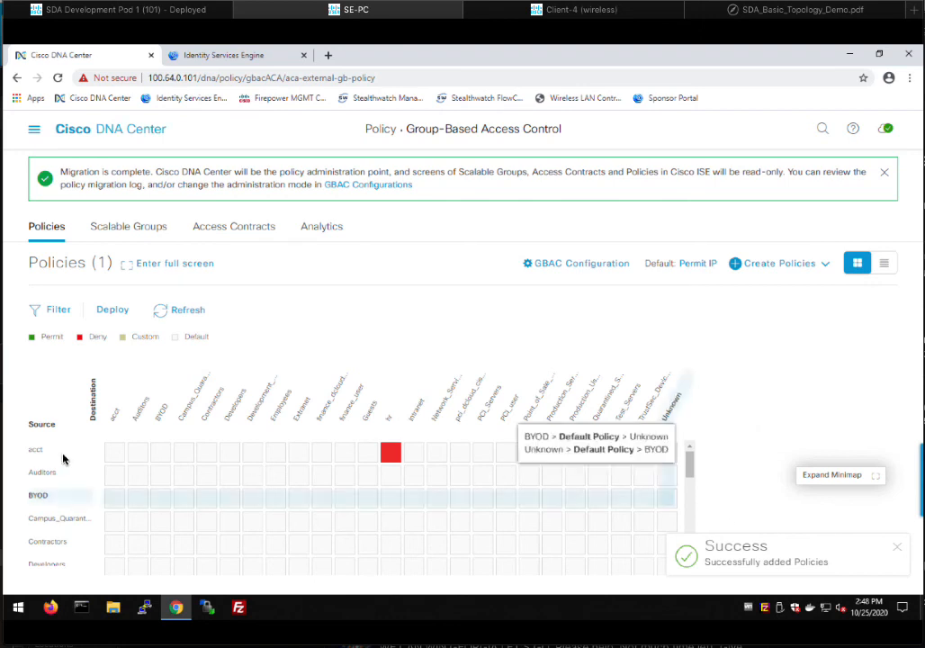
- Deploy the acct-to-hr deny policy and watch Client-4's ping start timing out
click(106, 312)
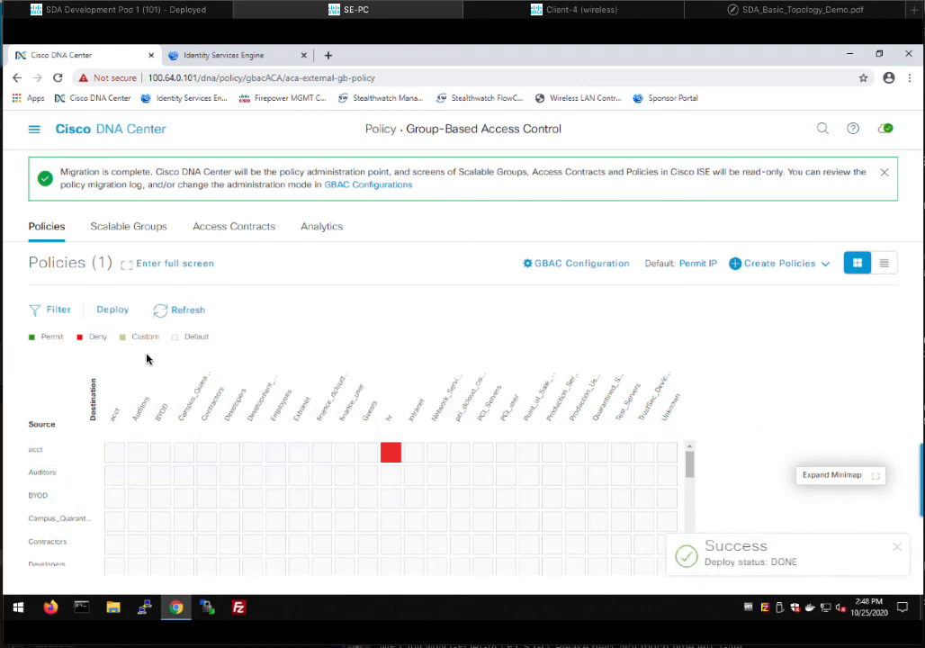
click(559, 9)
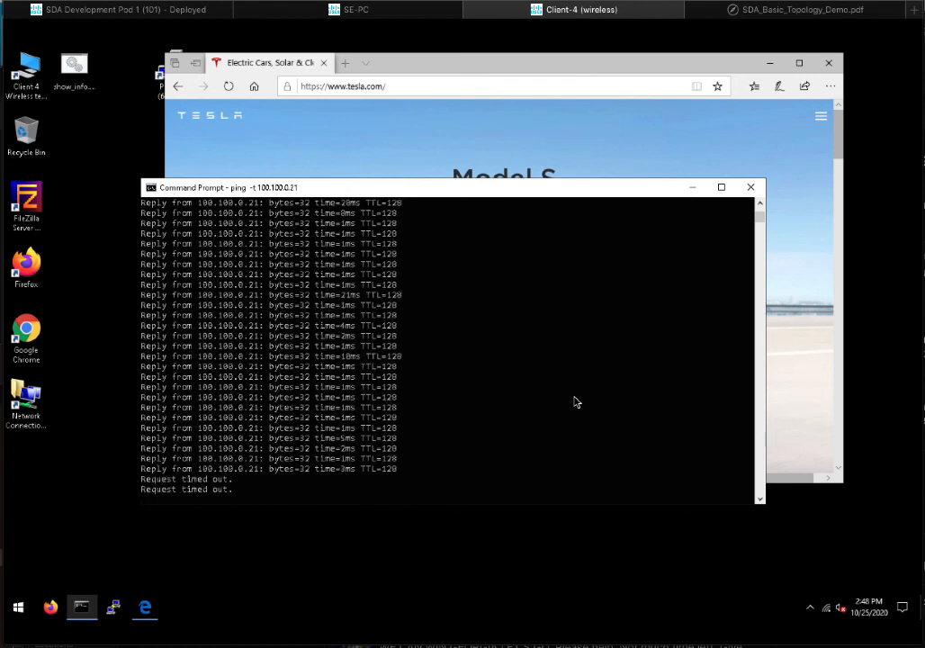
- Reset the acct-to-hr policy to default Permit IP and deploy the removal
click(387, 18)
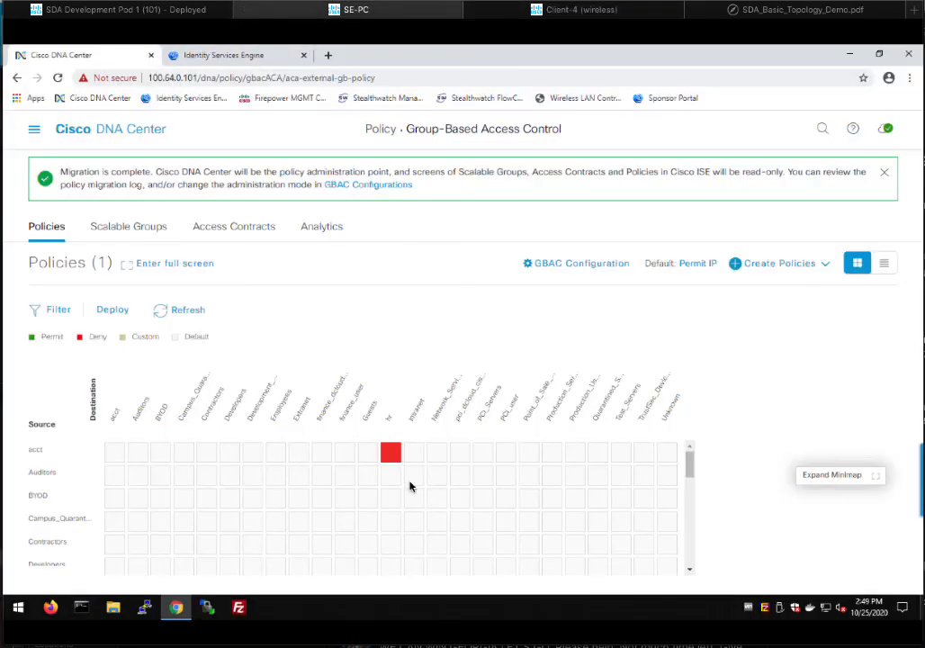
click(389, 452)
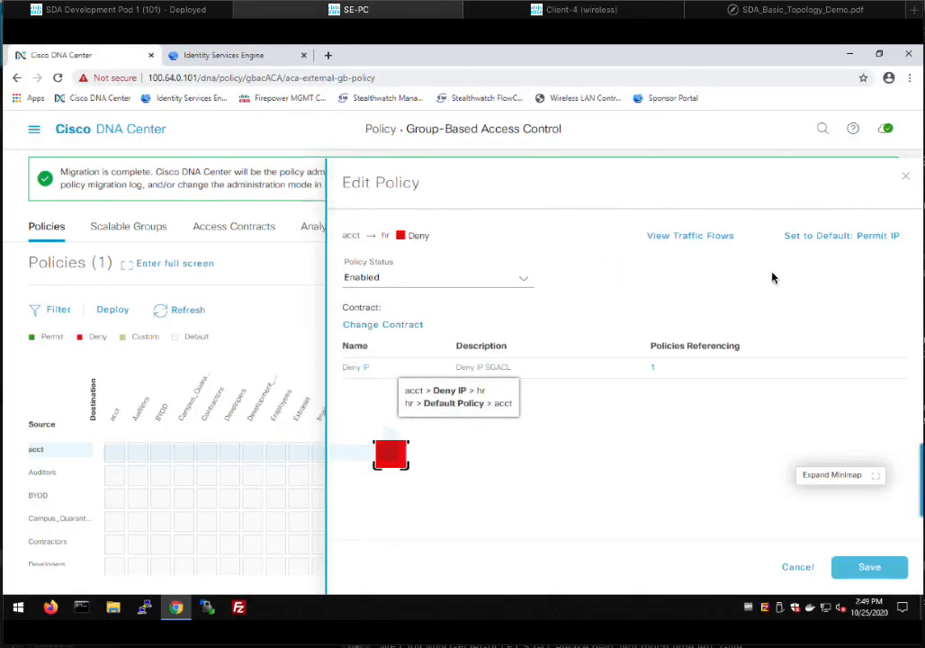
click(834, 235)
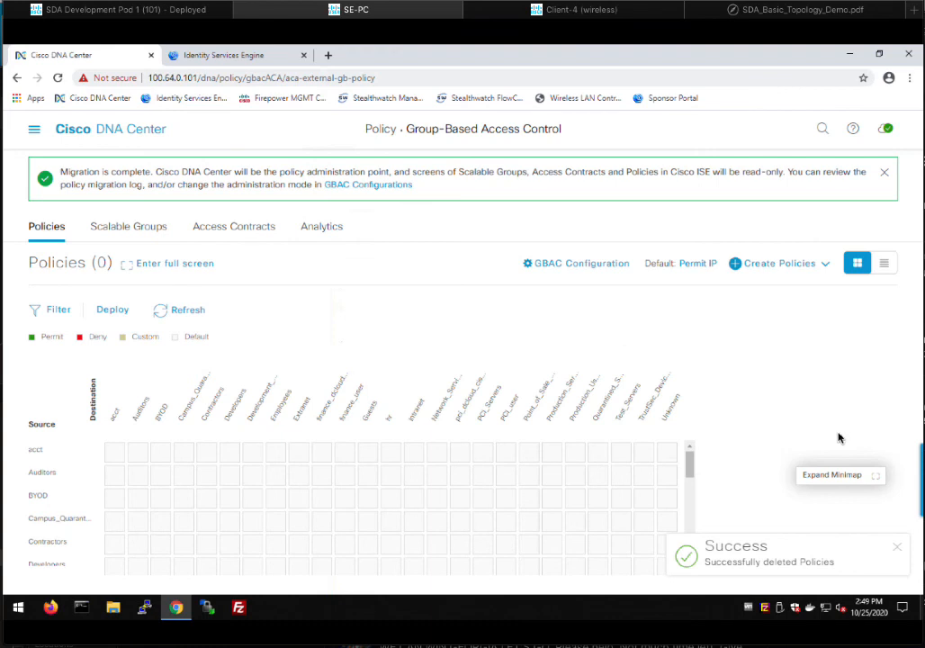
click(112, 312)
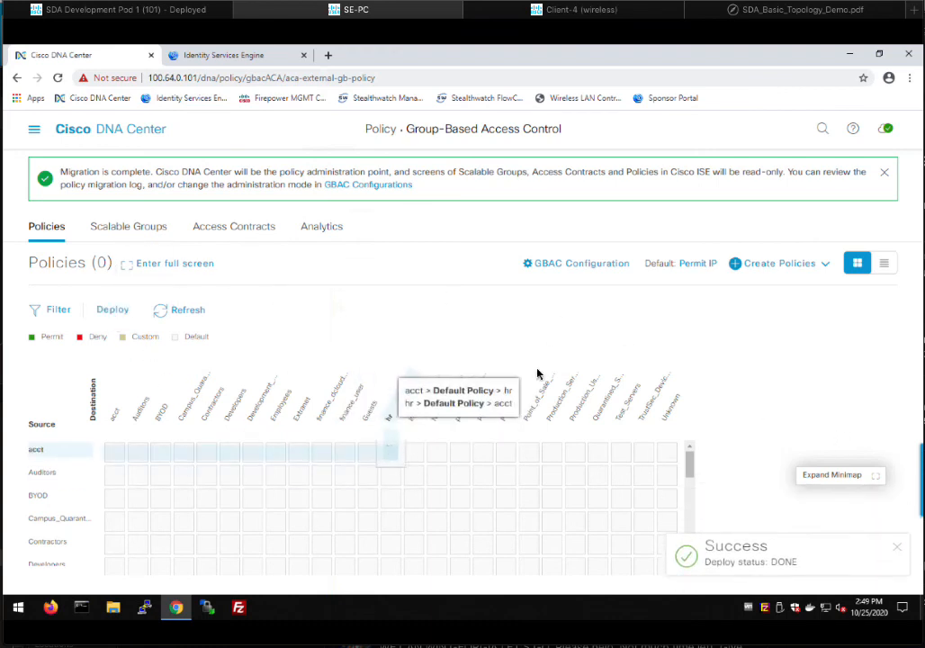
- On Client-4, stop the continuous ping to 100.100.0.21, showing 7 of 105 packets lost
click(619, 16)
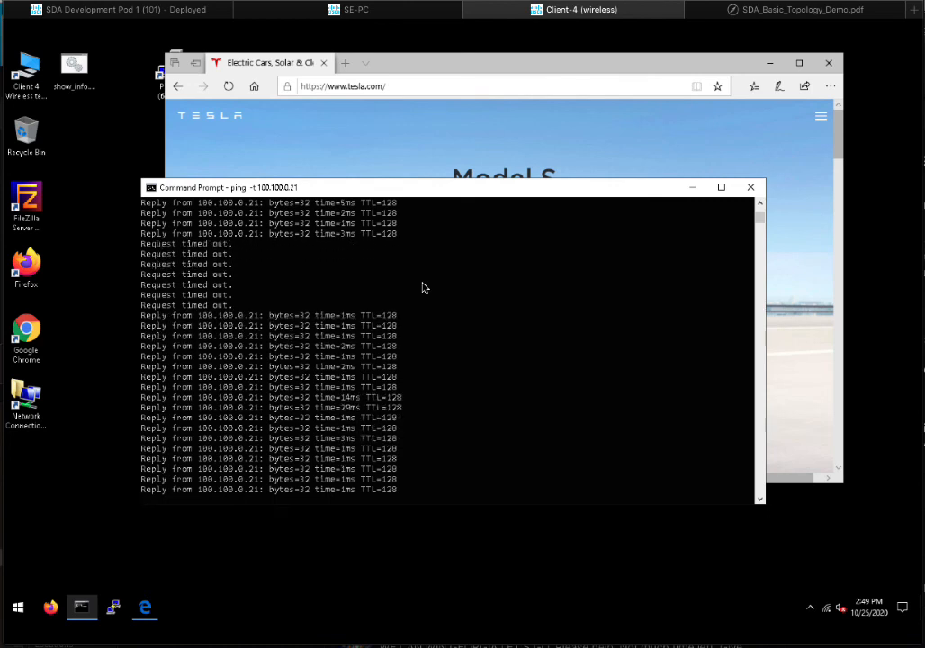
key(ctrl+c)
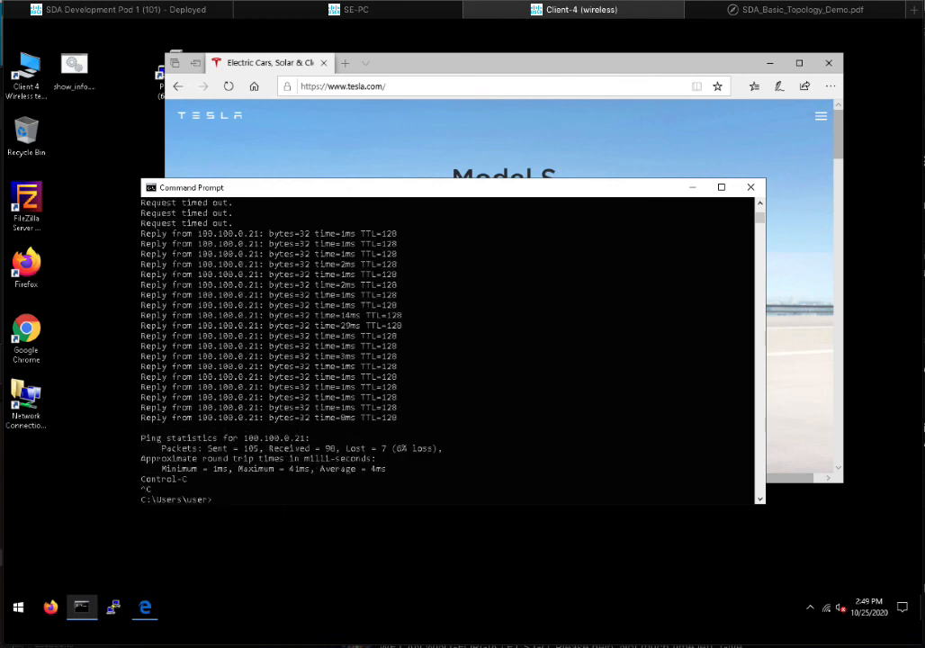